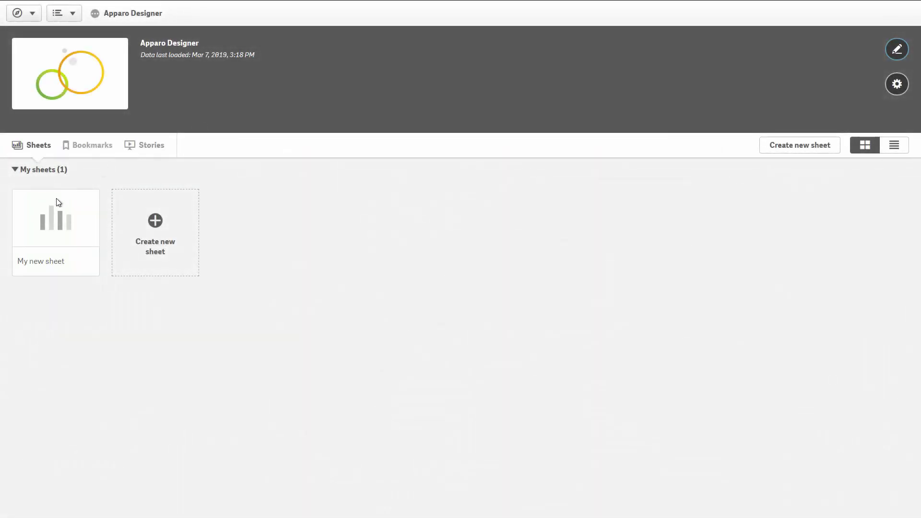
Place an Apparo Designer Button from Custom objects onto My new sheet and leave edit mode
click(53, 212)
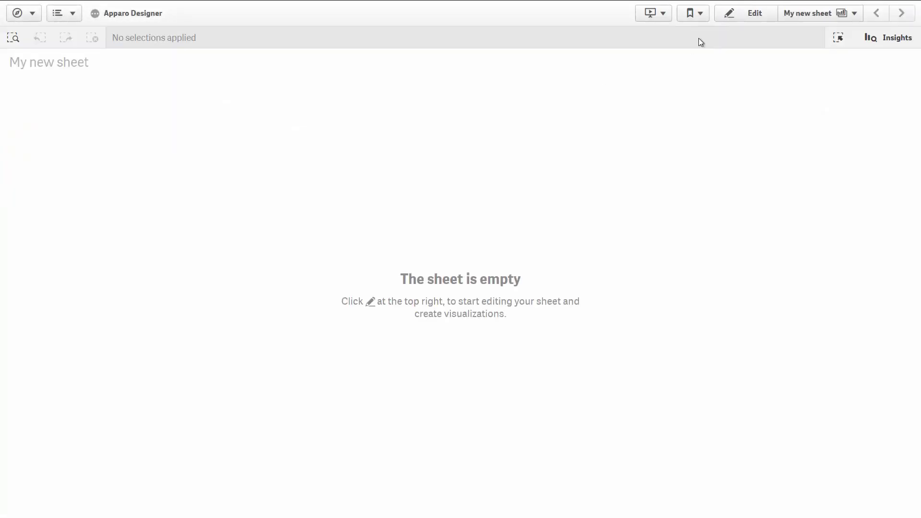
click(753, 21)
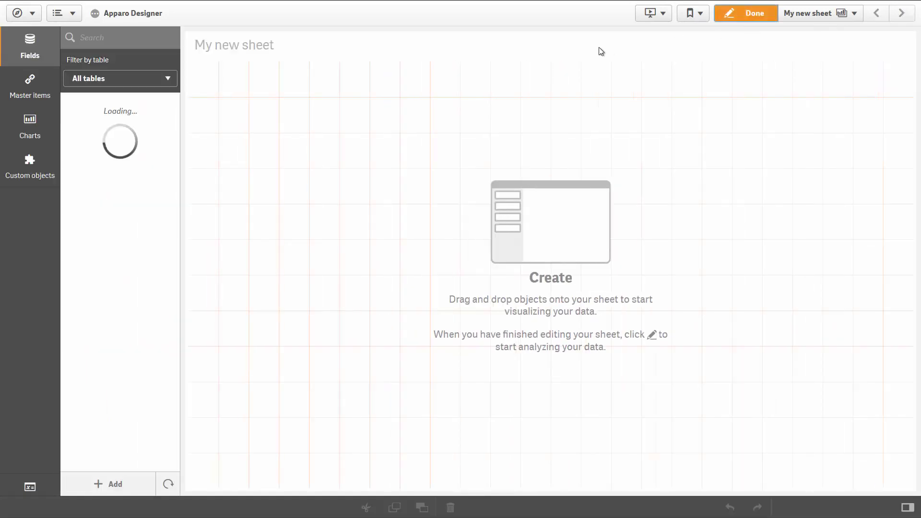
click(32, 162)
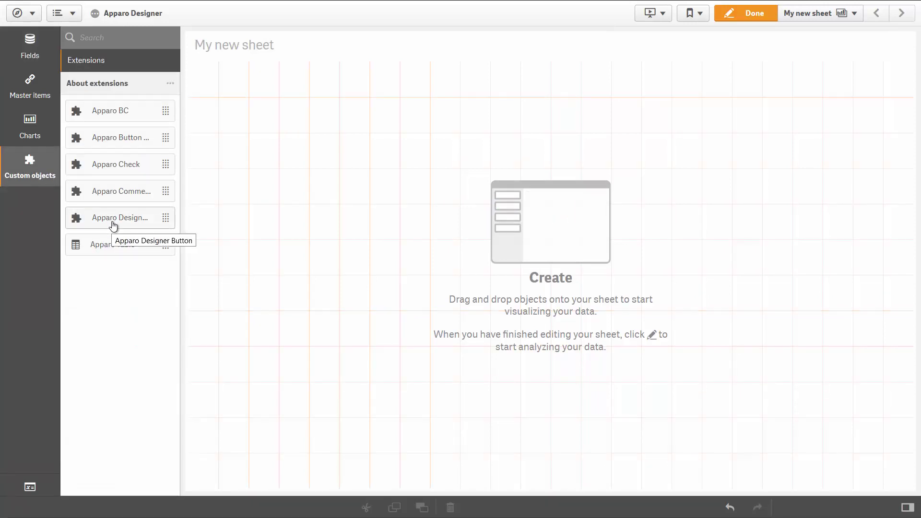
drag(172, 216, 282, 90)
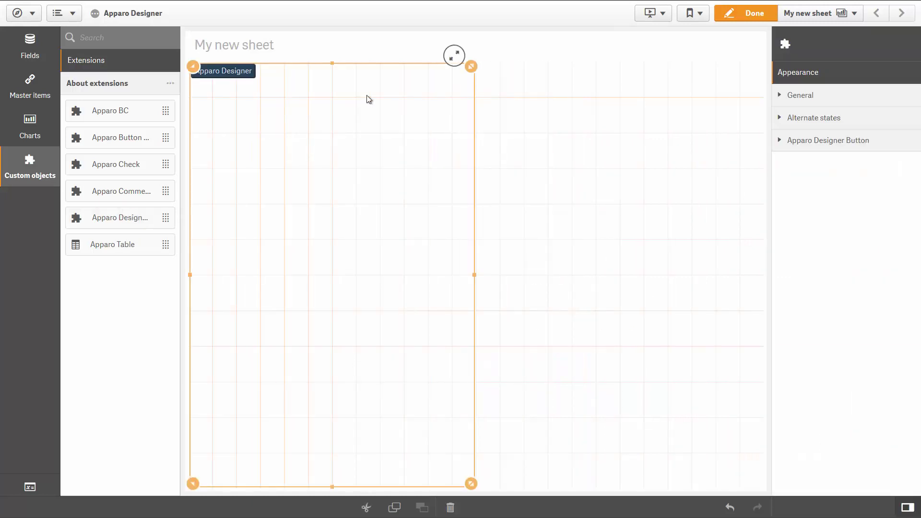
click(737, 17)
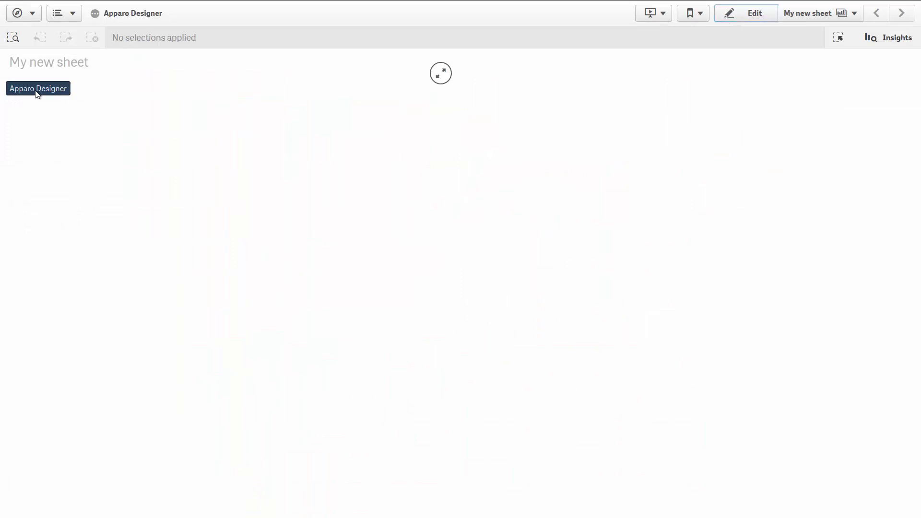
Create a new client with ApparoTutorials as both its client identifier and client name
click(504, 452)
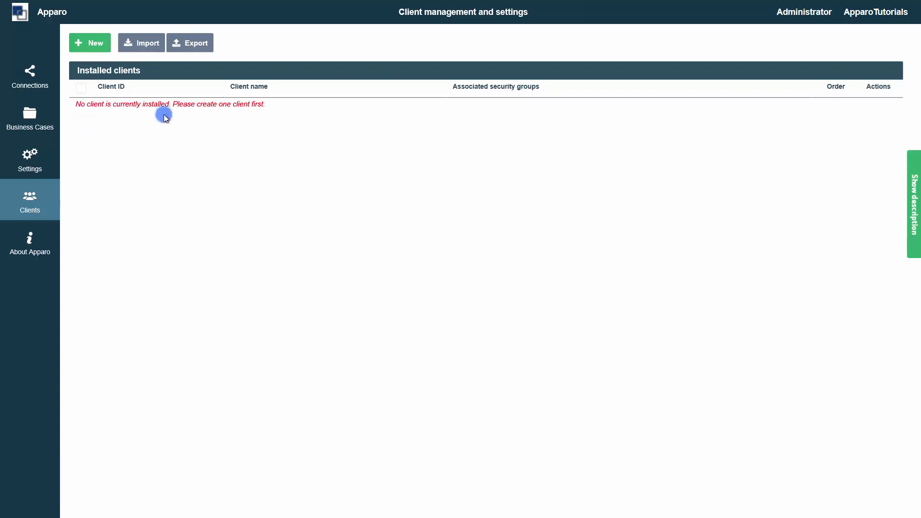
click(94, 48)
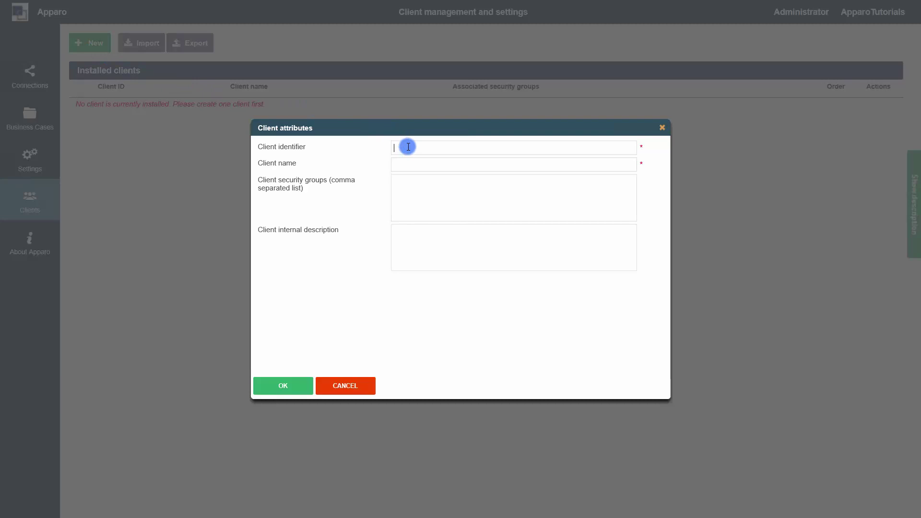
text(ApparoTutorials)
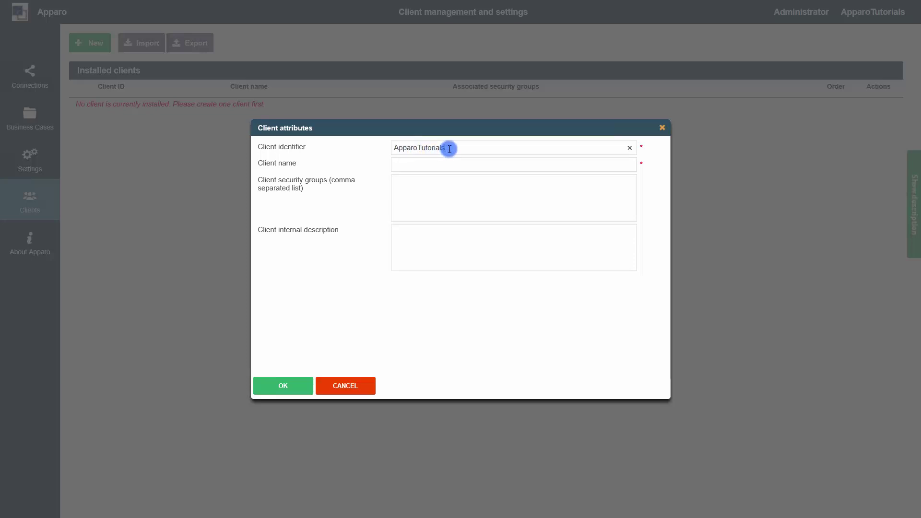
drag(449, 149, 390, 148)
key(ctrl+c)
click(405, 166)
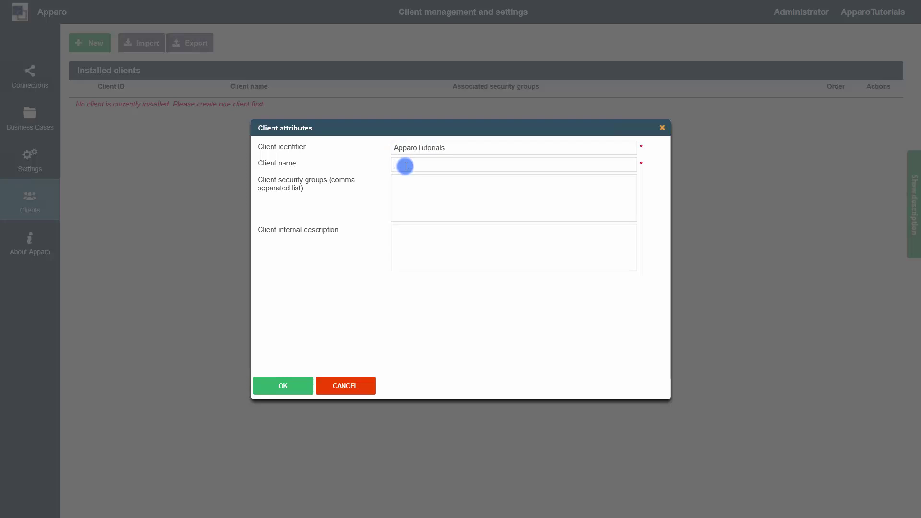
key(ctrl+v)
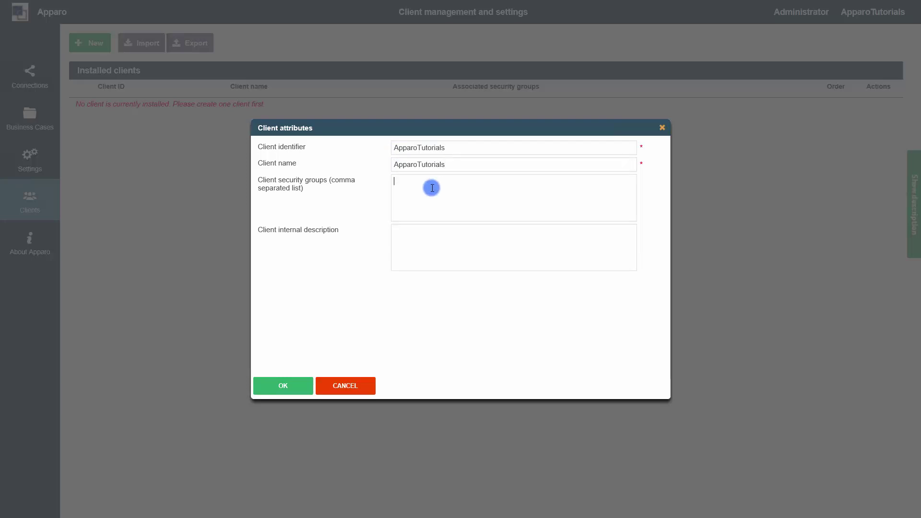
click(412, 241)
click(288, 386)
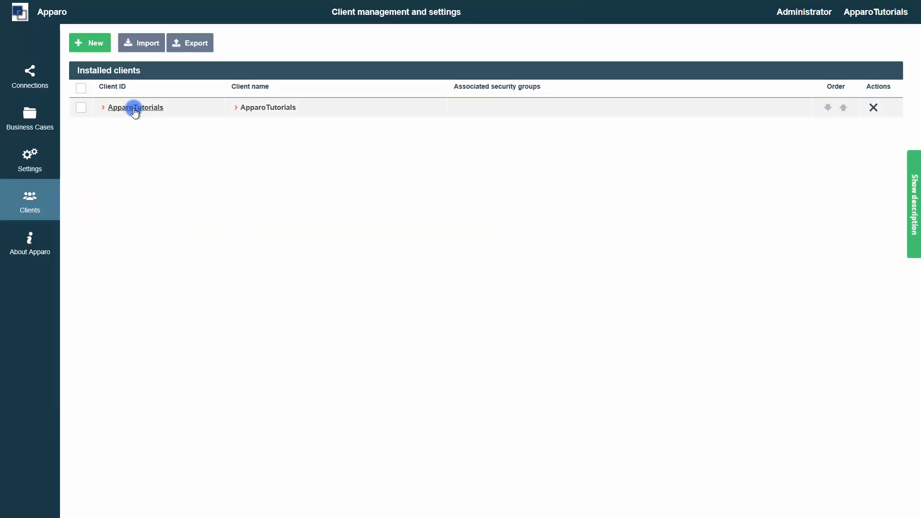
Import English from client-english.xml into the ApparoTutorials client's languages and save the client
click(134, 109)
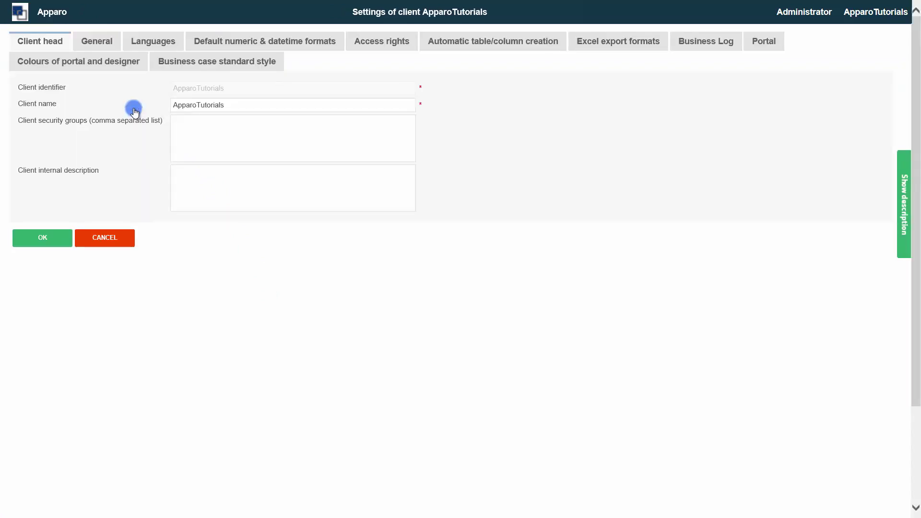
click(147, 48)
click(320, 124)
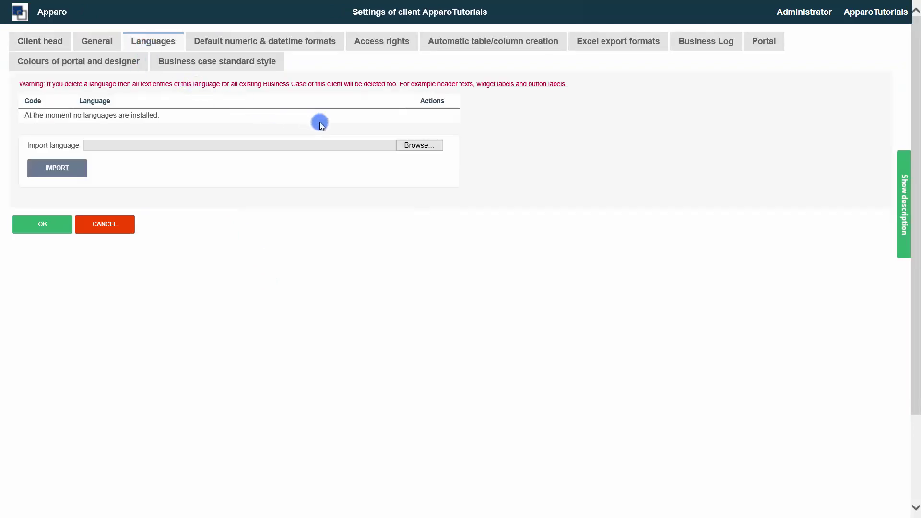
click(411, 145)
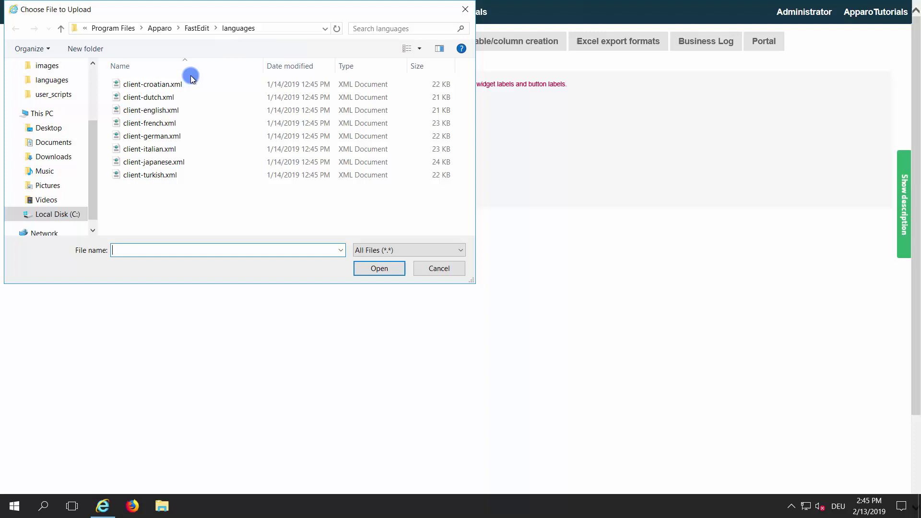
click(154, 111)
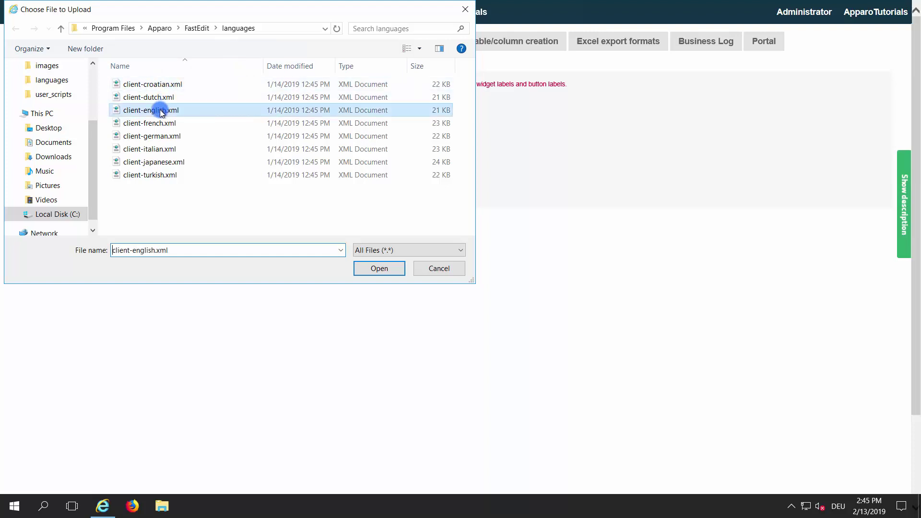
click(366, 267)
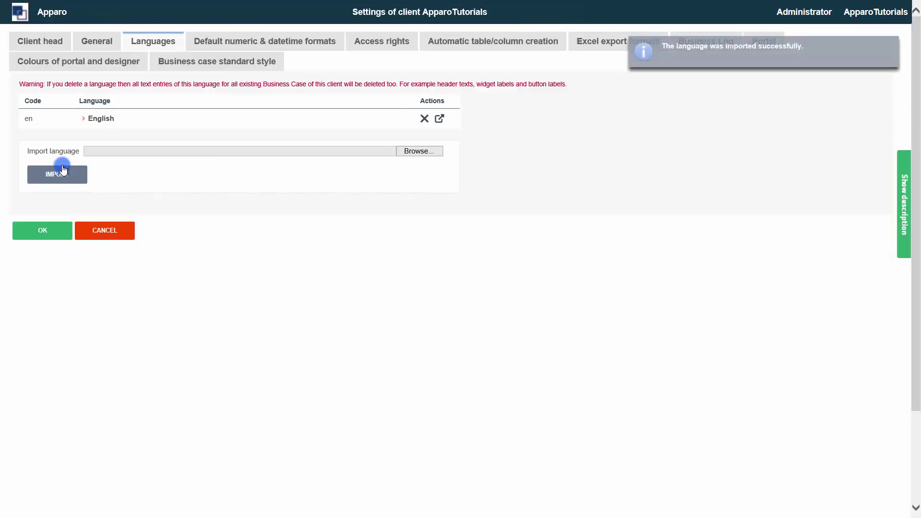
click(39, 234)
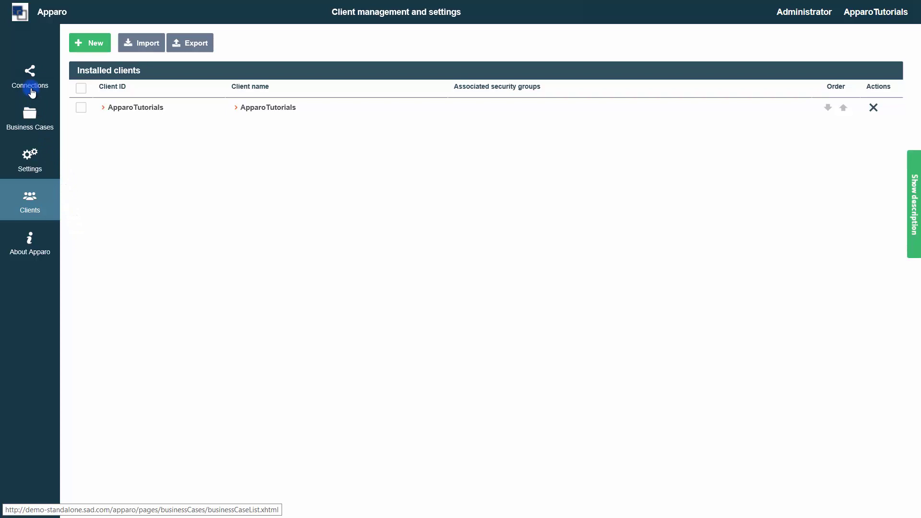
Start a new database connection with Oracle as the database type
click(31, 74)
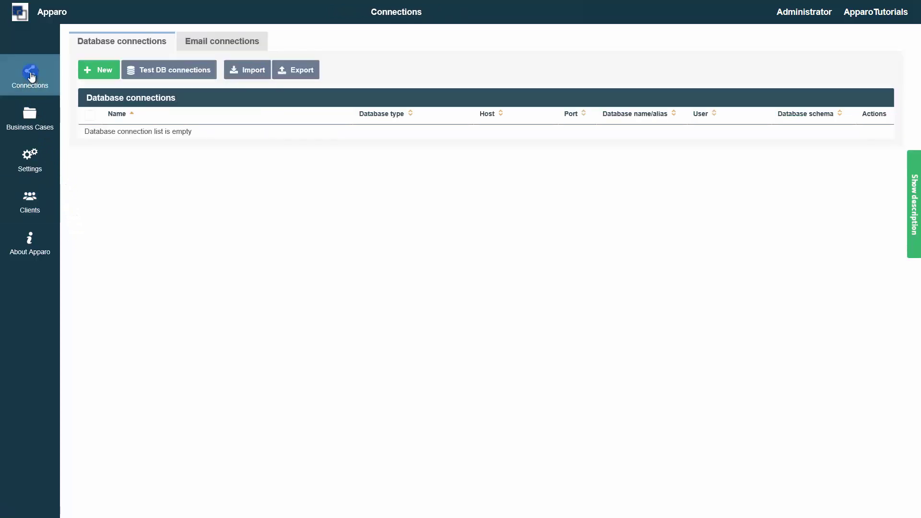
click(91, 75)
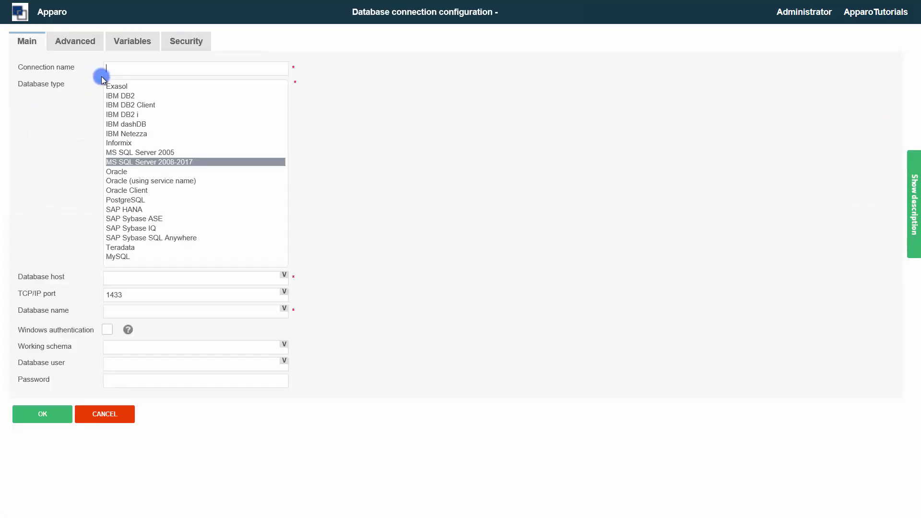
click(130, 171)
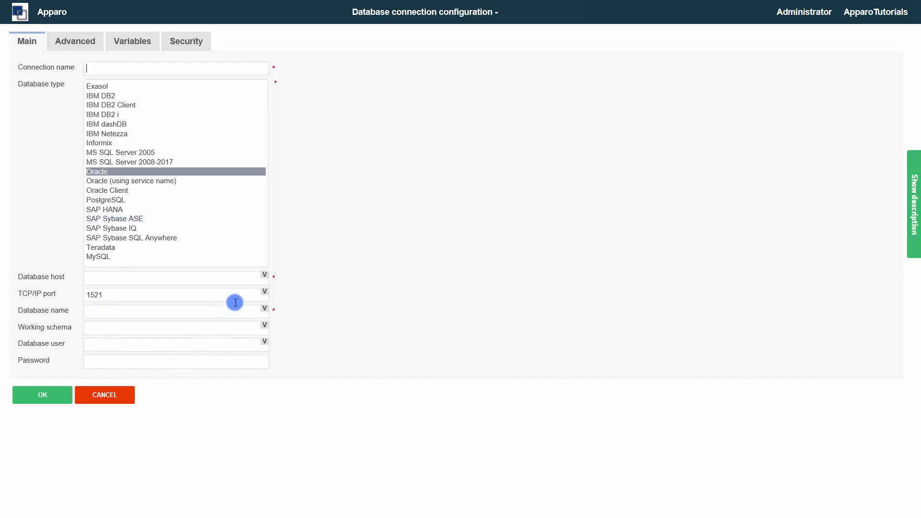
Show the explanations for each connection field, look through them, then hide them again
click(910, 196)
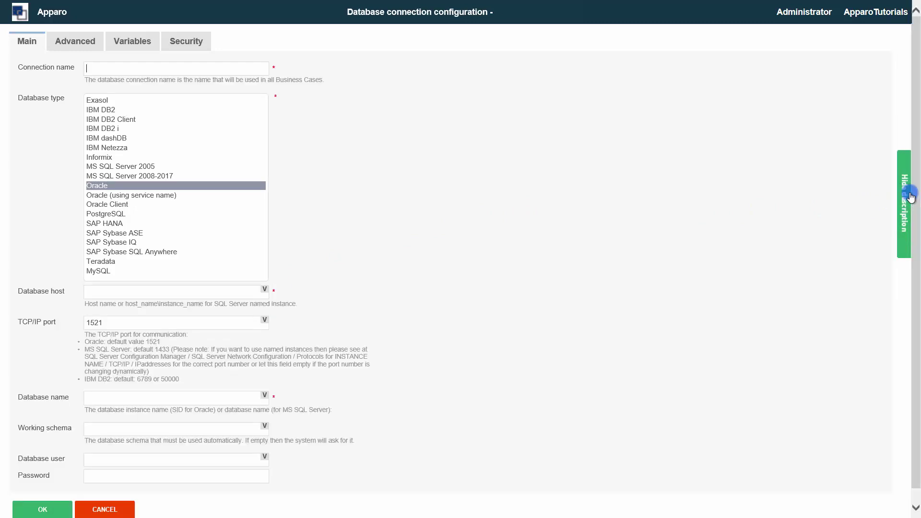
scroll(414, 266, down, 1)
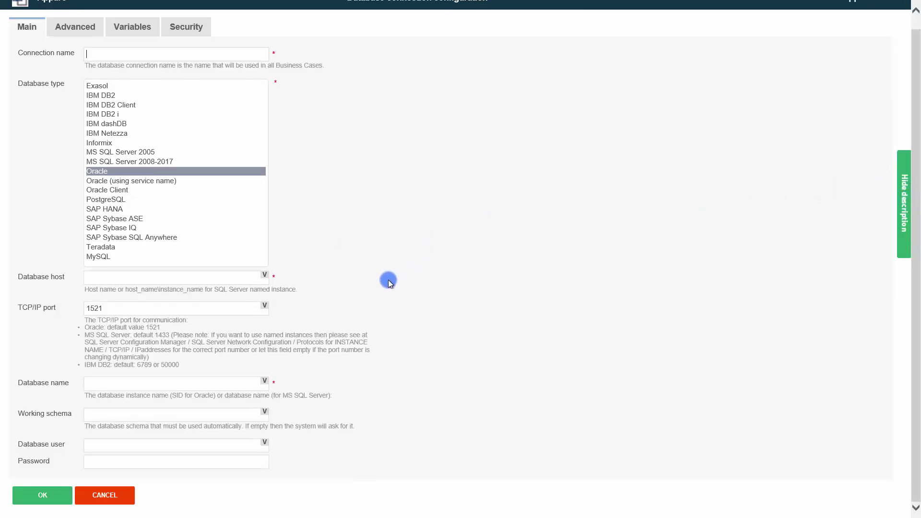
scroll(163, 353, up, 1)
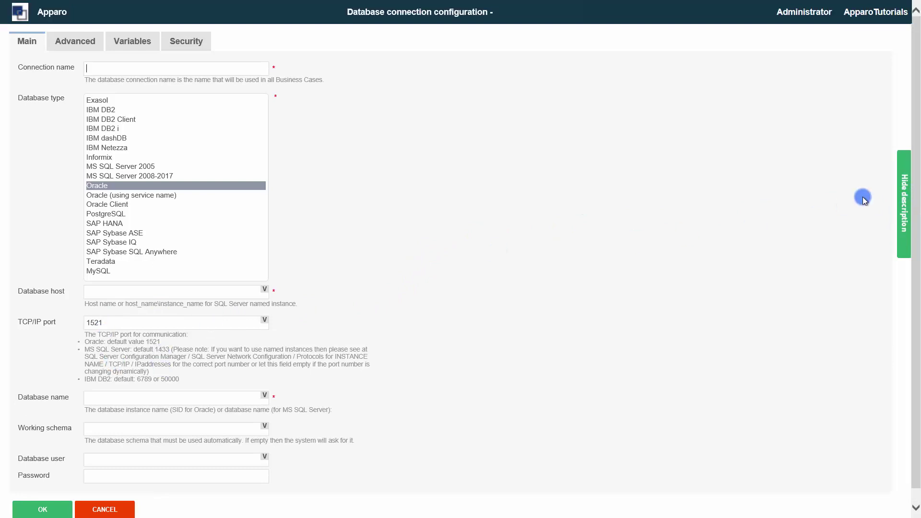
click(903, 191)
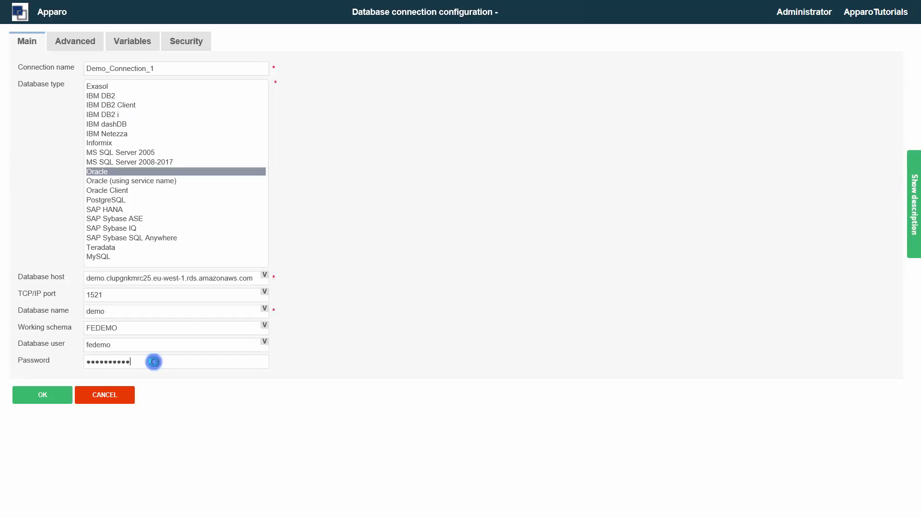
Save and test Demo_Connection_1, dismiss the test result, and go to Business Cases
click(45, 396)
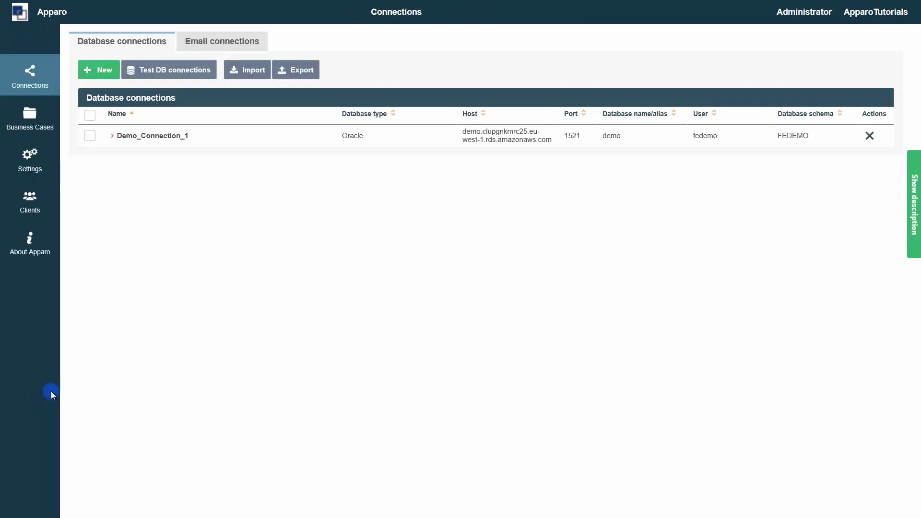
click(92, 137)
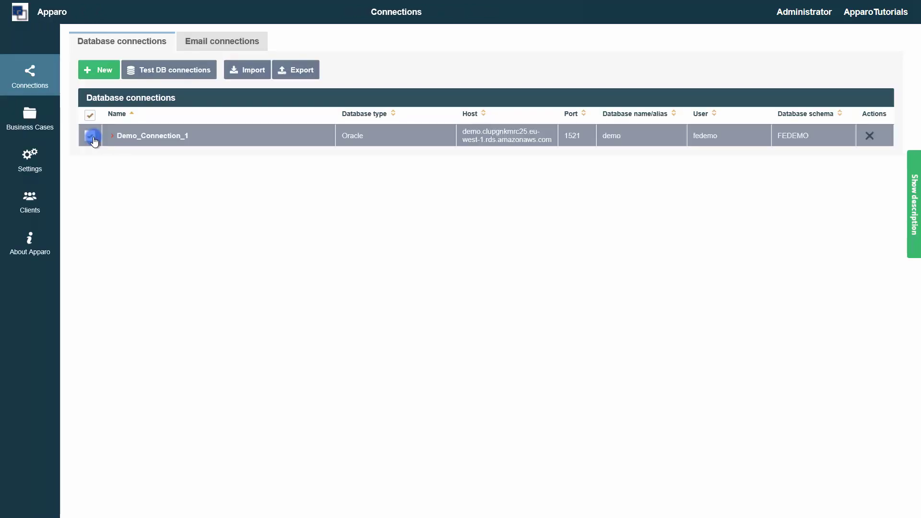
click(154, 73)
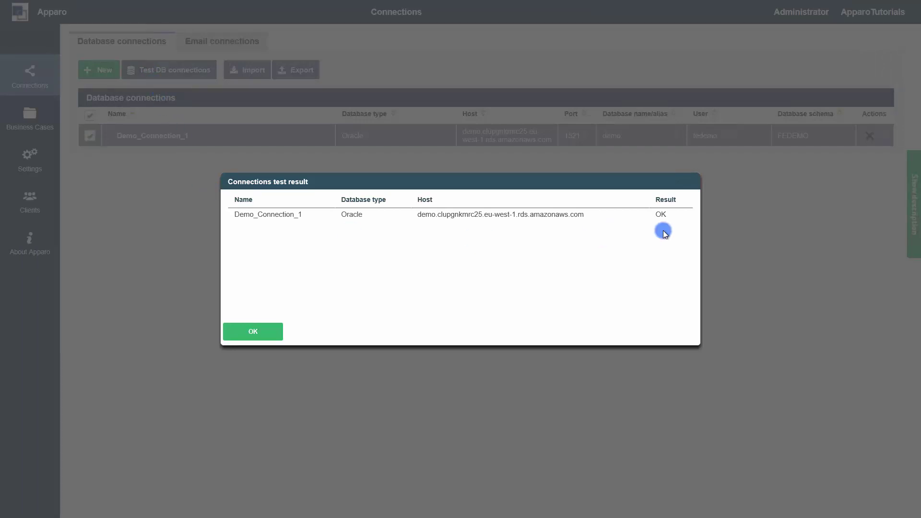
double_click(660, 214)
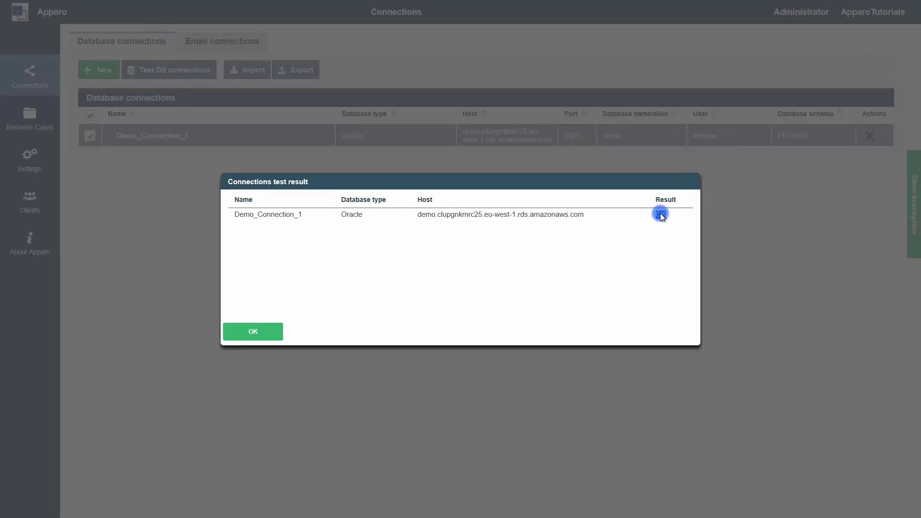
click(274, 328)
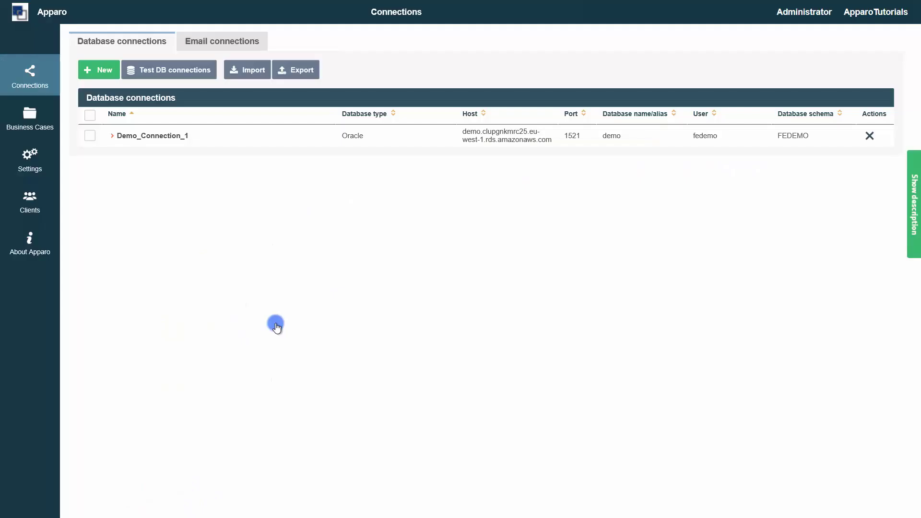
click(40, 123)
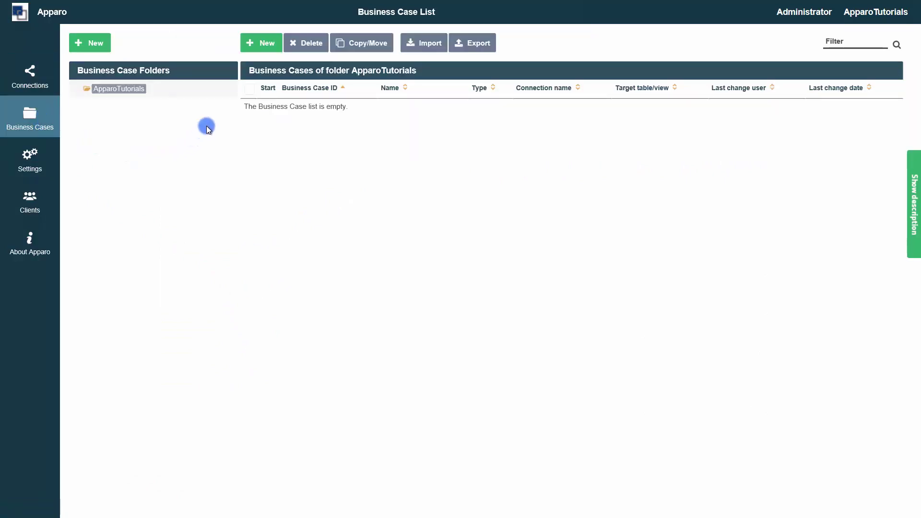
Start a new table business case with identifier My_1st_Table_BC and name Demo BC 1
click(254, 43)
click(250, 74)
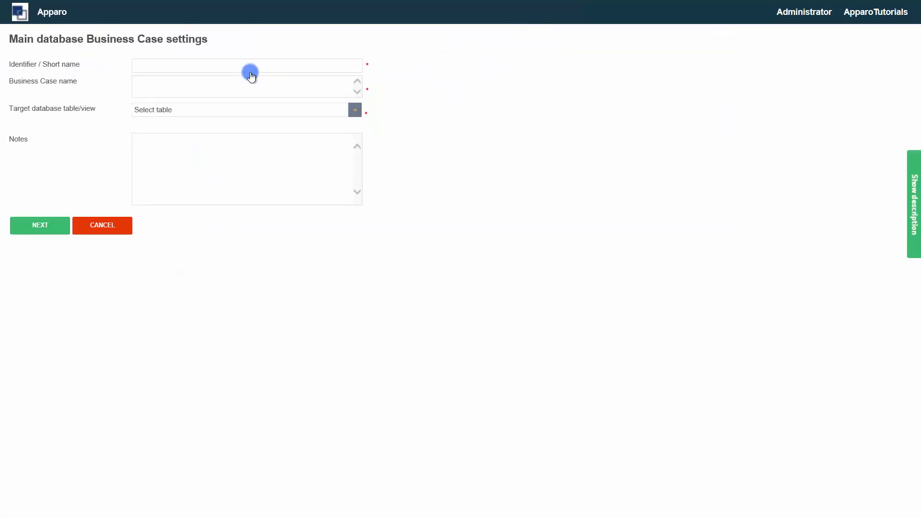
click(136, 64)
text(My_1st_)
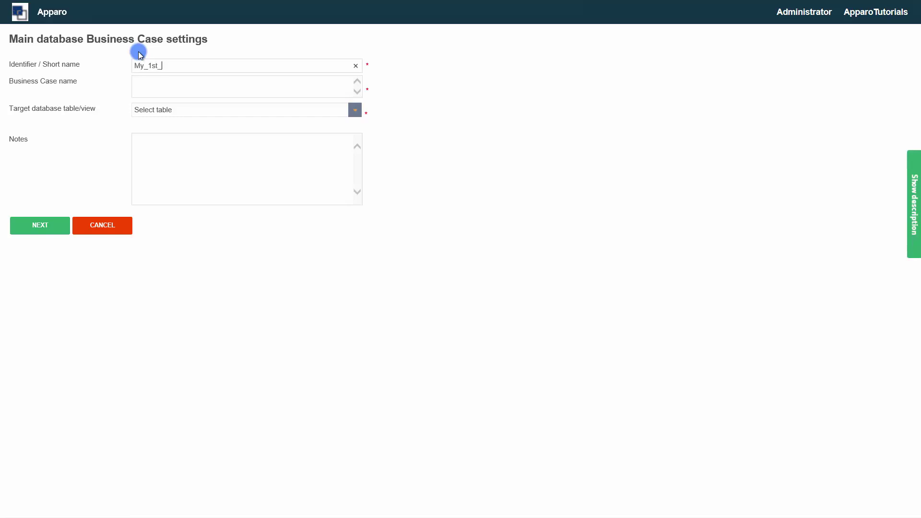
text(Table_BC)
click(142, 88)
text(Demo BC 1)
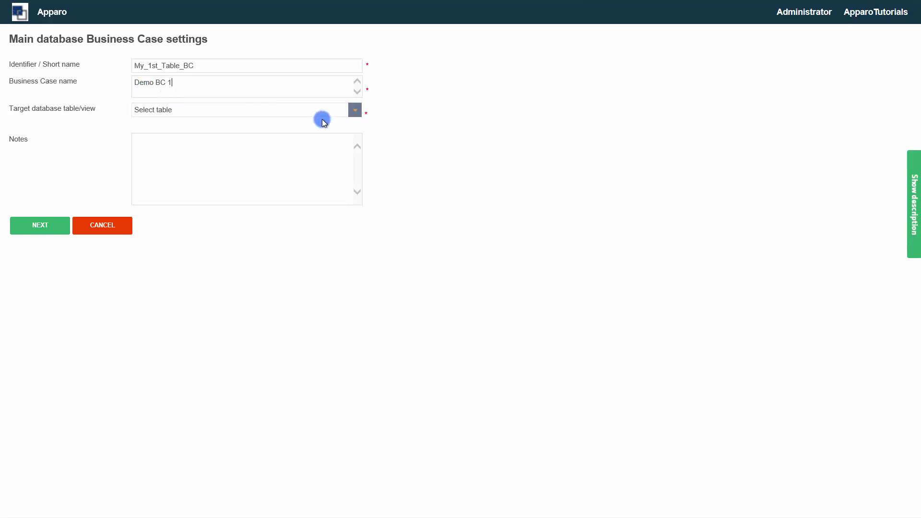
Open the target database table list and jump to the S entries to find SAMPLE_PRODUCT
click(354, 109)
key(s)
scroll(287, 188, down, 10)
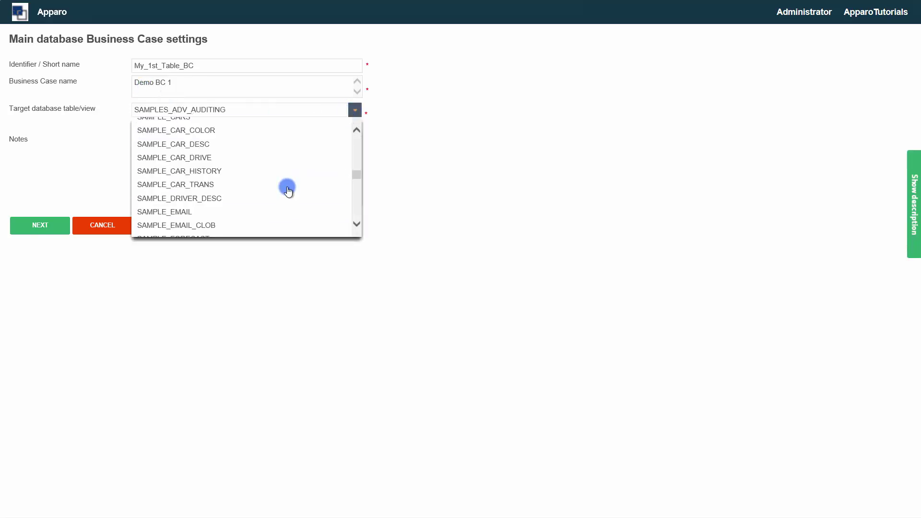
scroll(288, 190, up, 2)
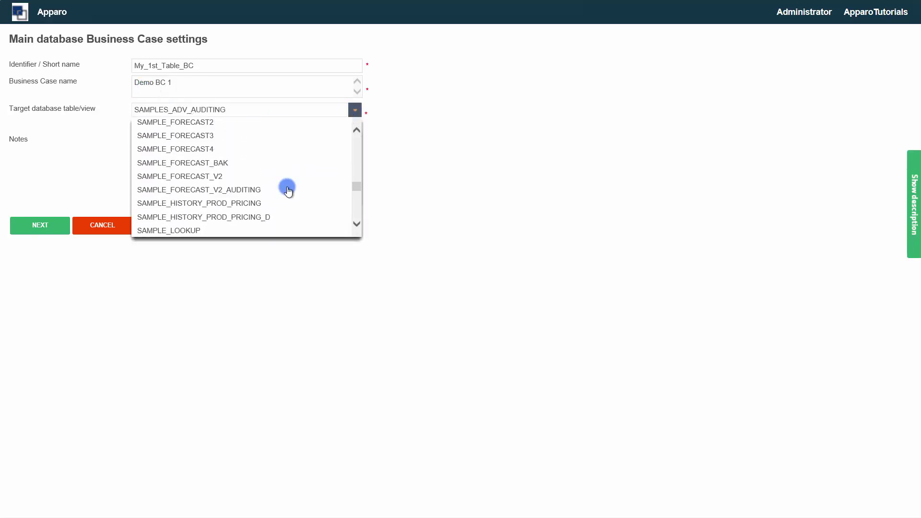
scroll(283, 187, down, 5)
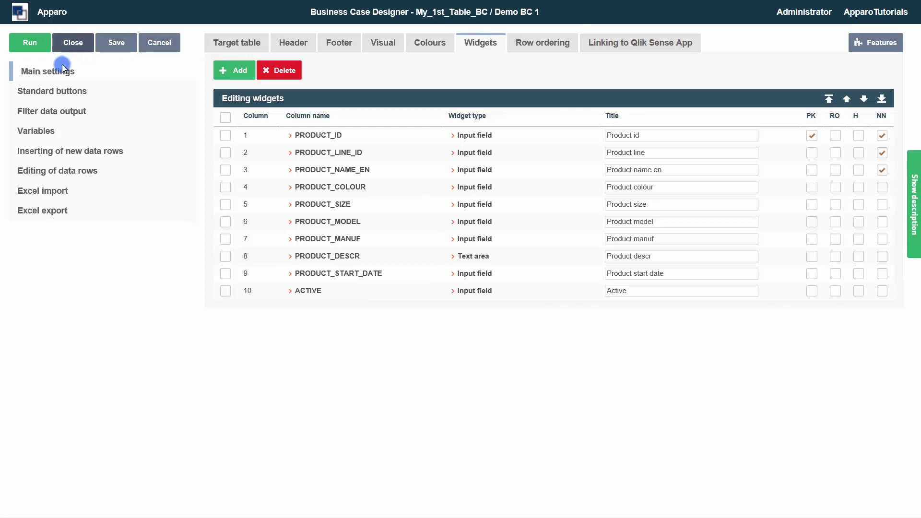
Review the Standard buttons, Filter data output and Excel import settings, then open Features
click(48, 100)
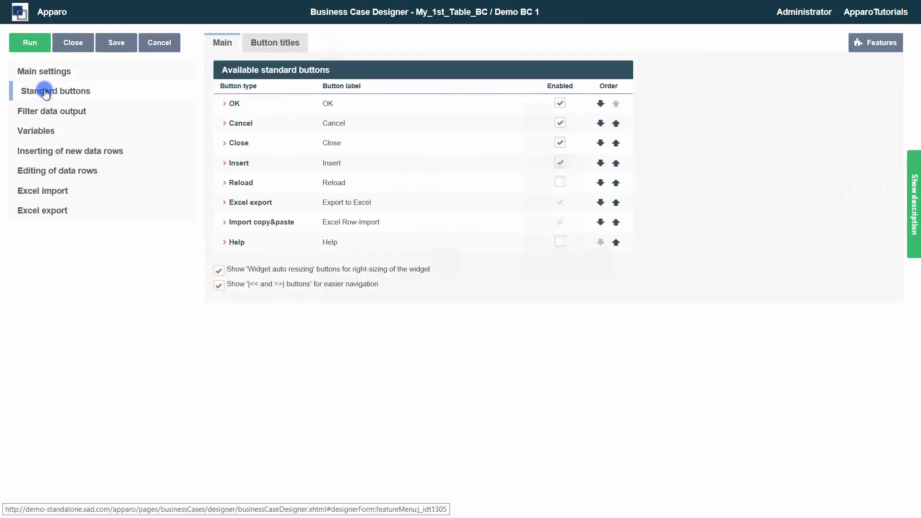
click(39, 113)
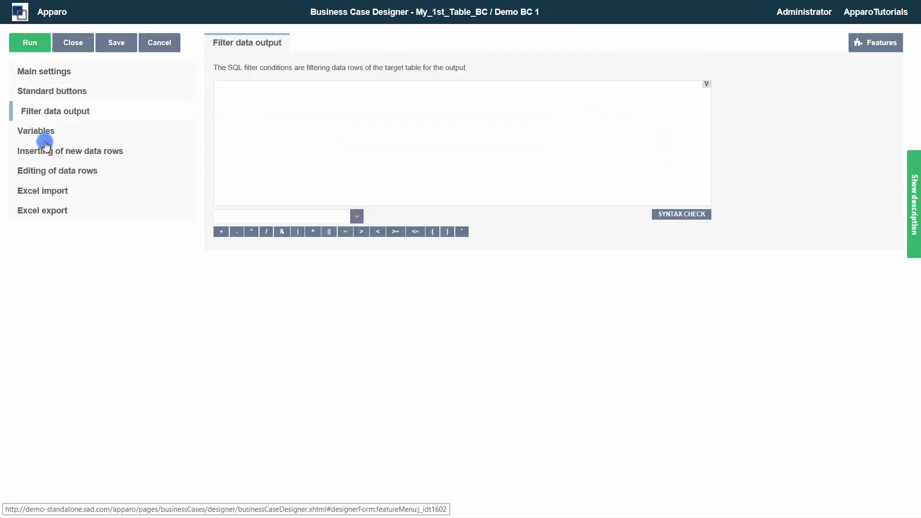
click(44, 194)
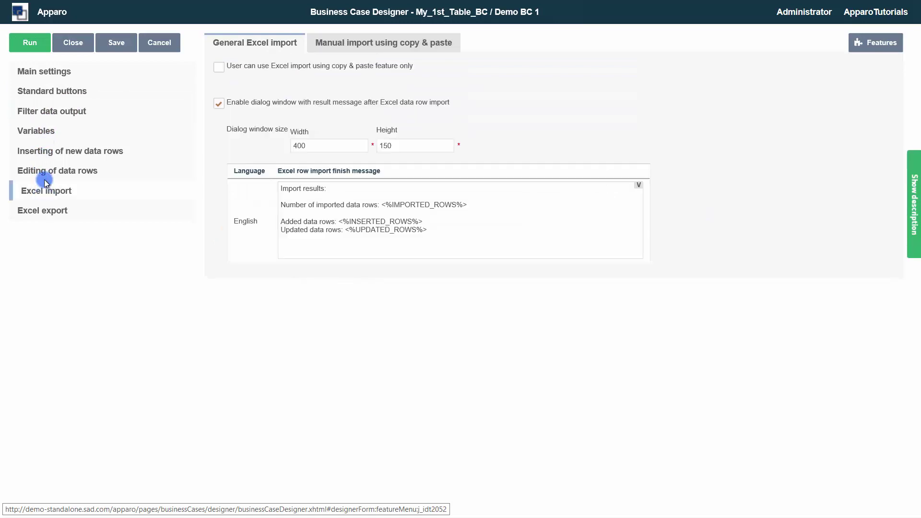
click(37, 72)
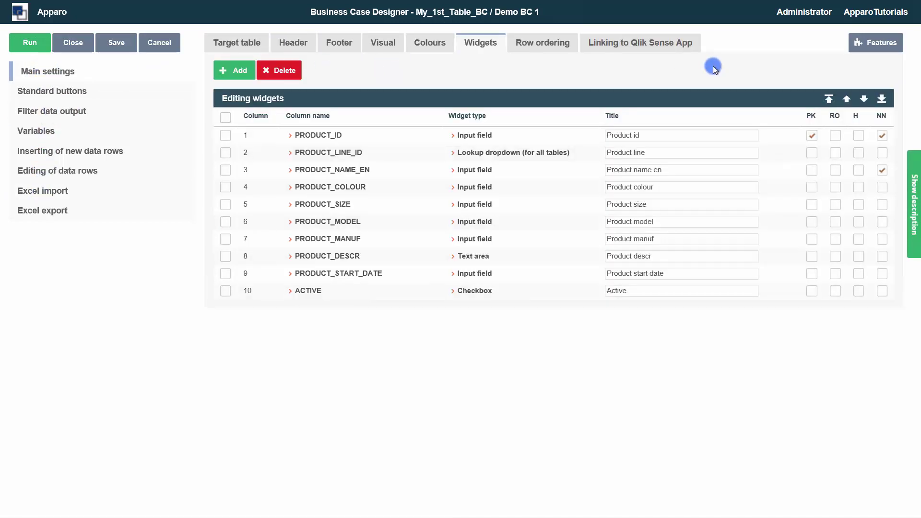
click(879, 48)
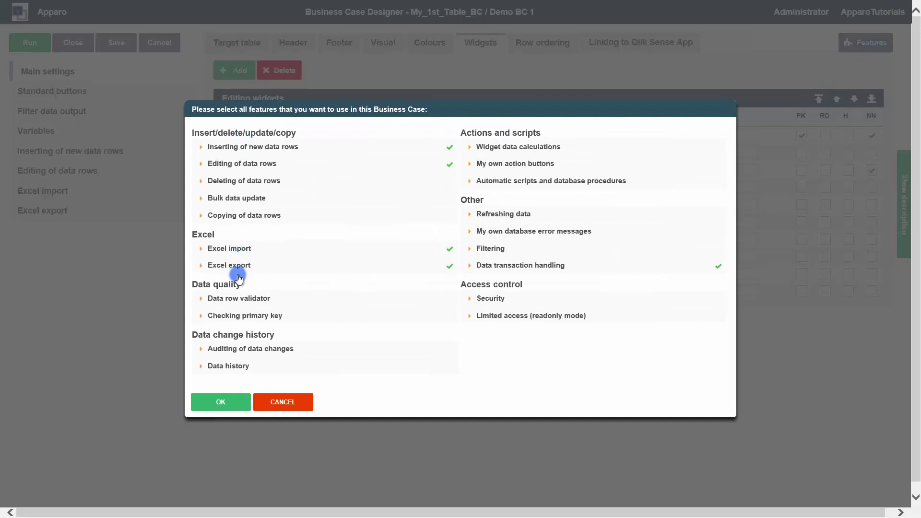
Enable deleting of data rows and view the Delete data rows manually settings
click(313, 183)
click(424, 214)
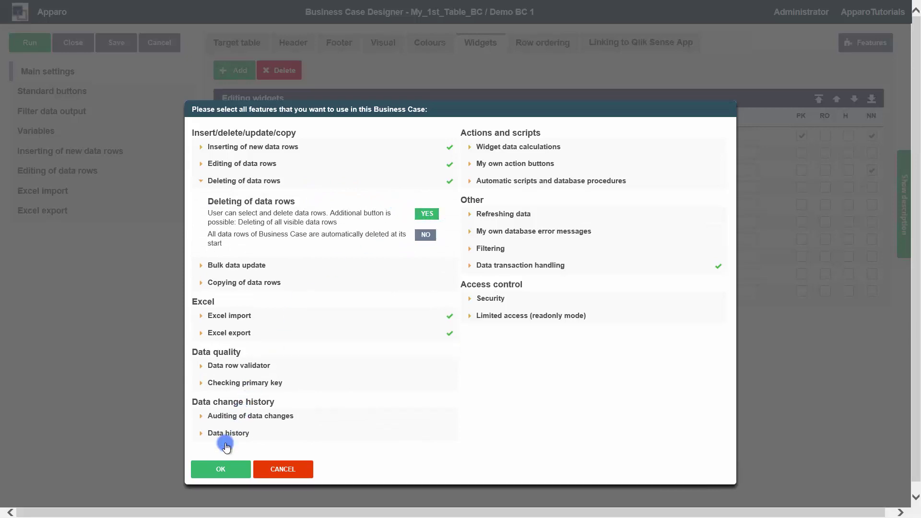
click(222, 468)
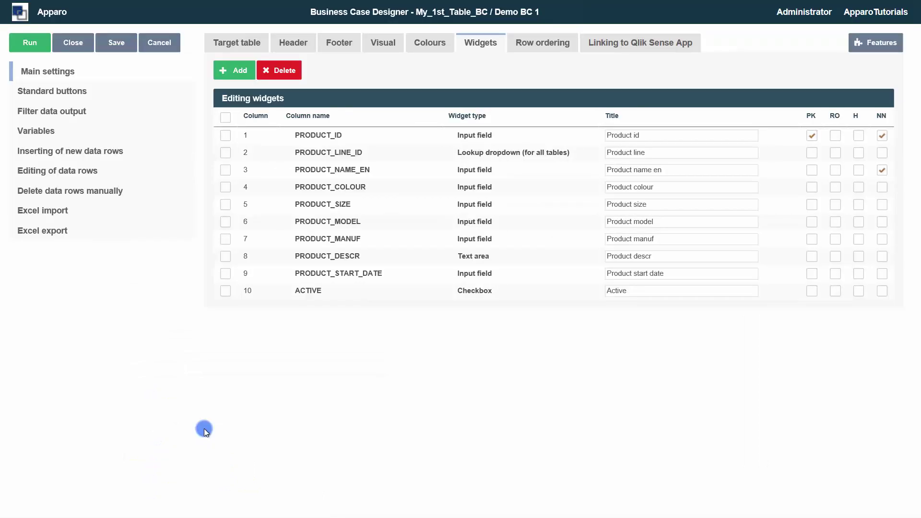
click(119, 192)
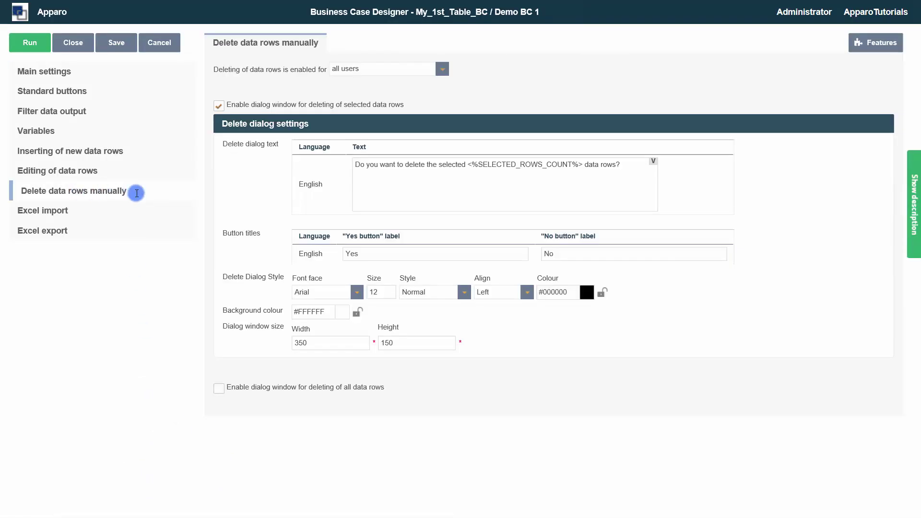
Set deleting of data rows back to NO and return to Main settings
click(865, 44)
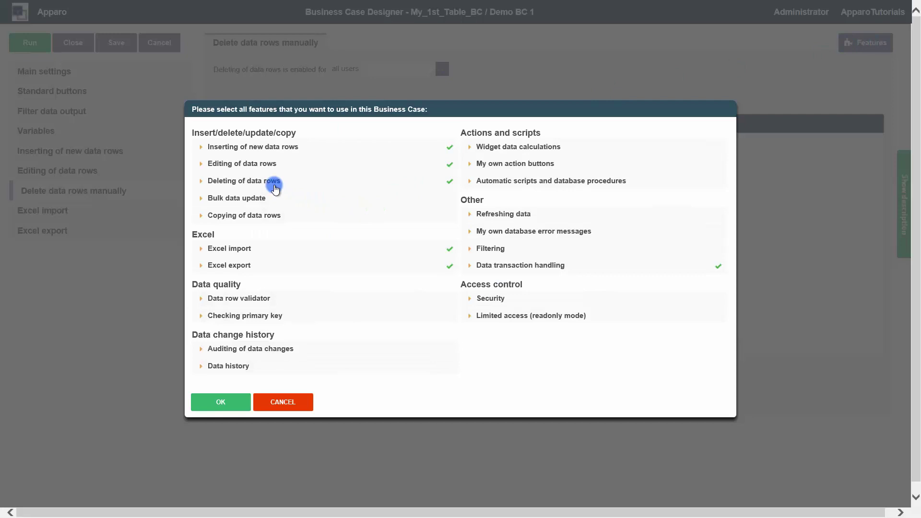
click(273, 181)
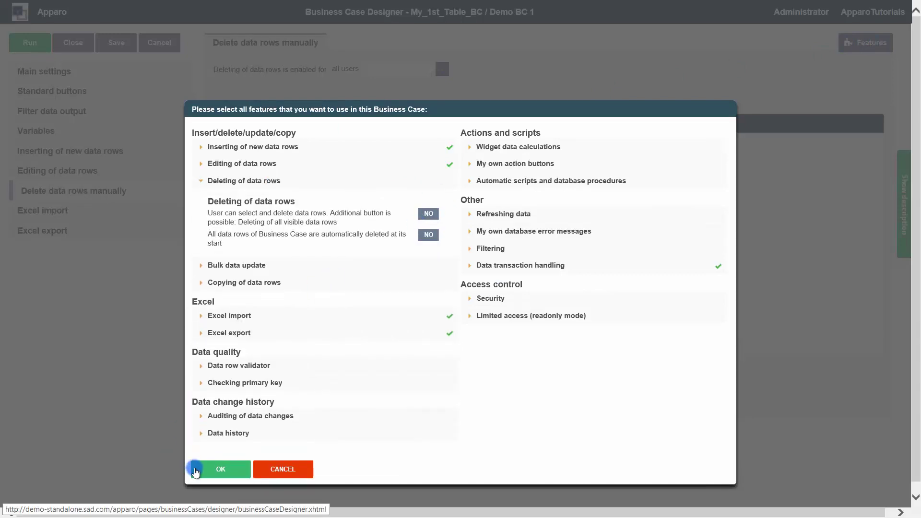
click(197, 469)
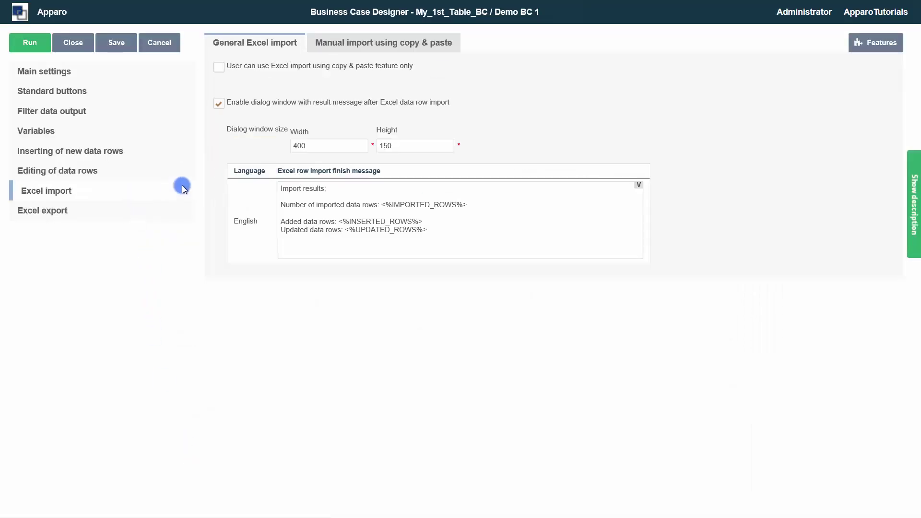
click(61, 72)
Step through the Target table, Header, Visual and Colours tabs, ending on the Widgets tab
click(235, 43)
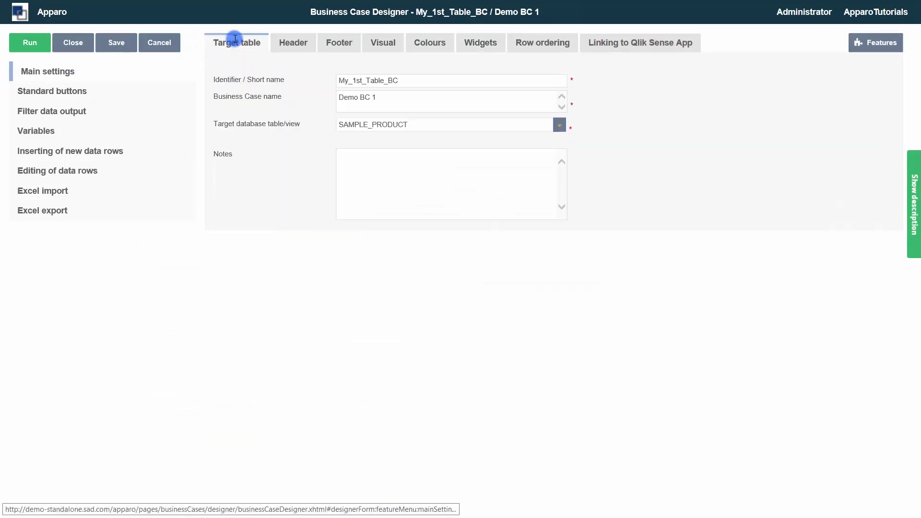
click(292, 41)
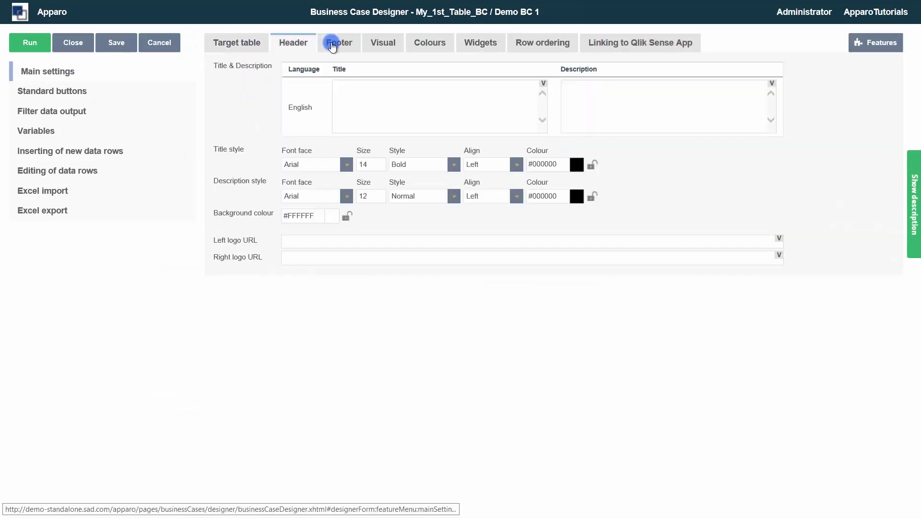
click(389, 42)
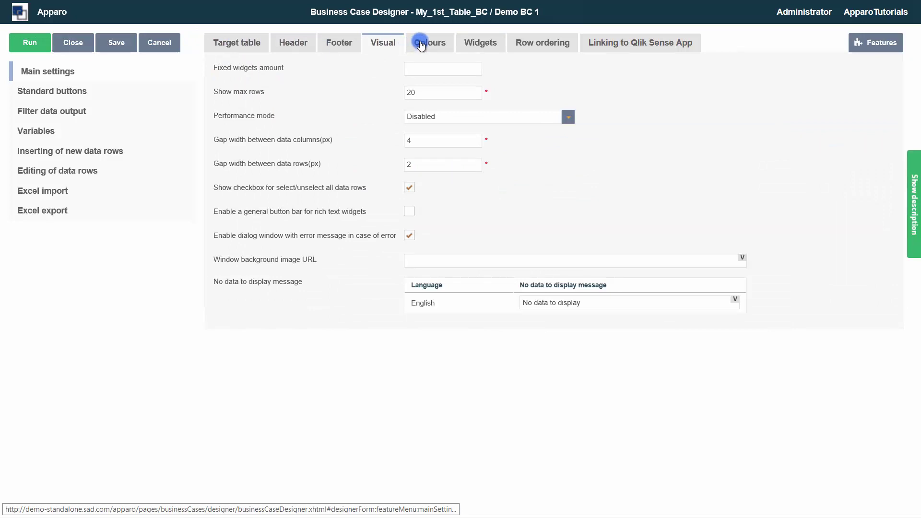
click(421, 45)
click(482, 45)
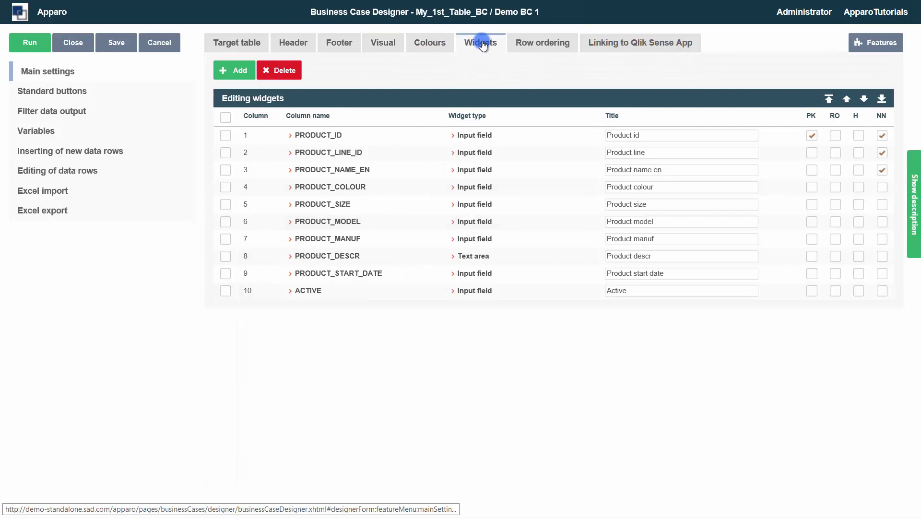
Add PRODUCT_LINE_ID to the primary key and then remove it again
click(231, 71)
click(277, 73)
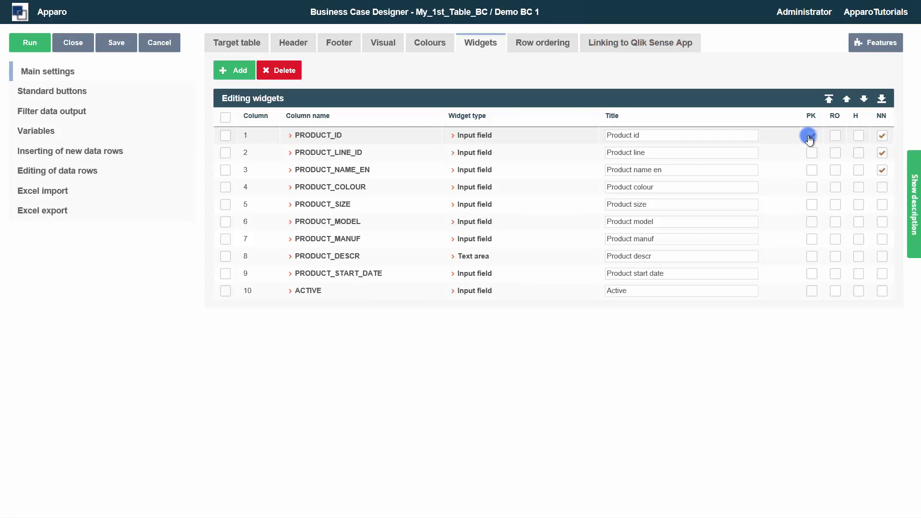
click(833, 137)
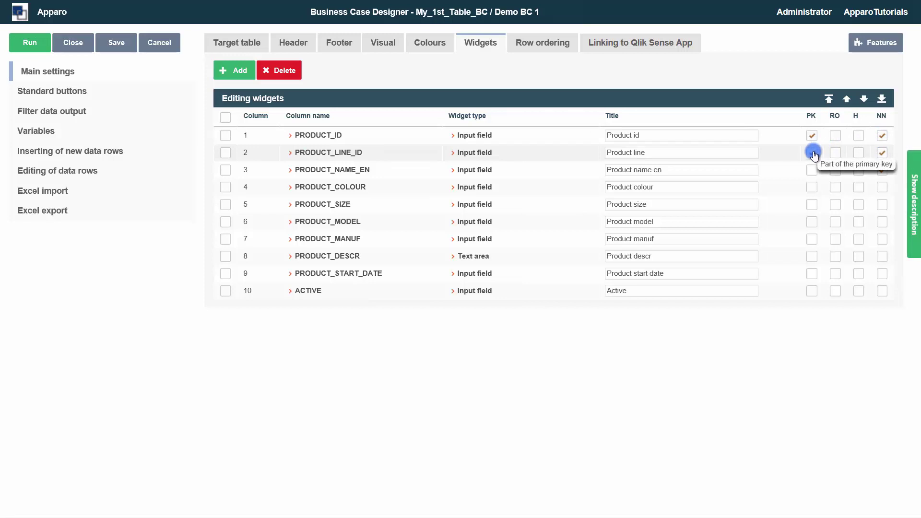
click(813, 171)
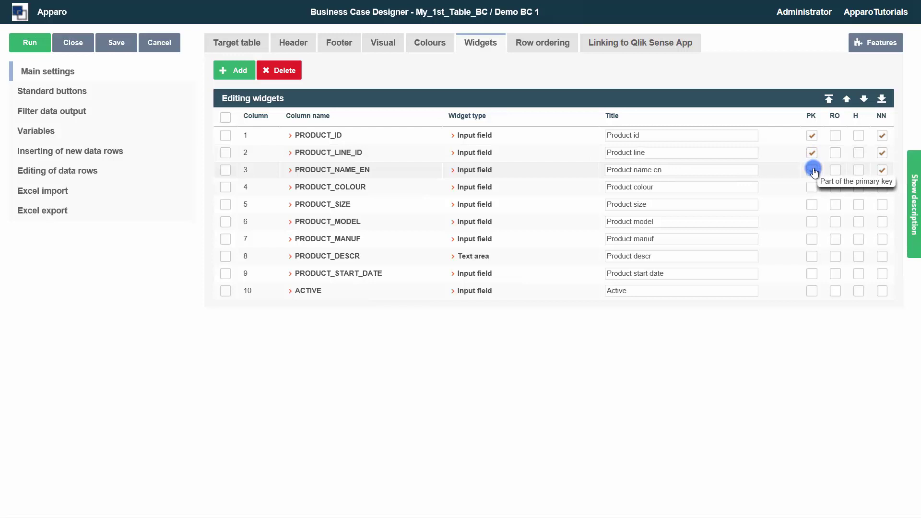
click(811, 153)
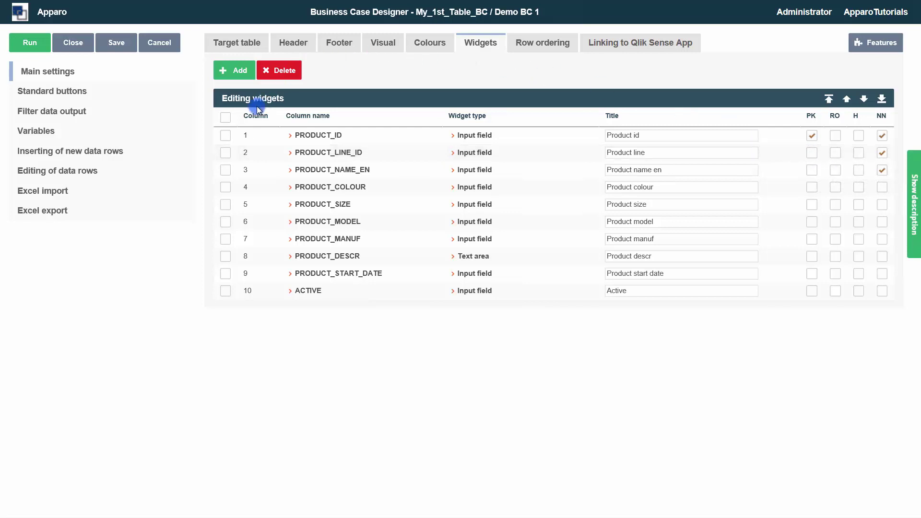
Move the PRODUCT_ID row to the bottom and back to the top, then open PRODUCT_LINE_ID's settings
click(225, 137)
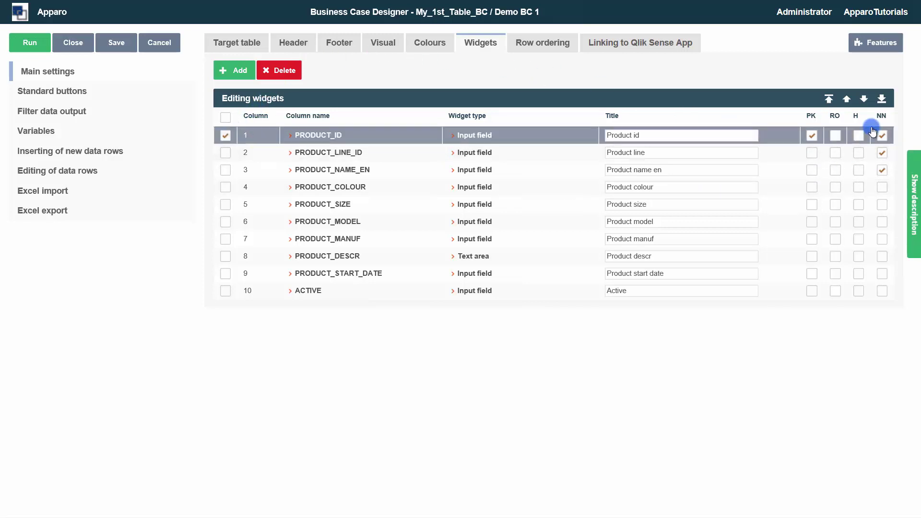
click(881, 101)
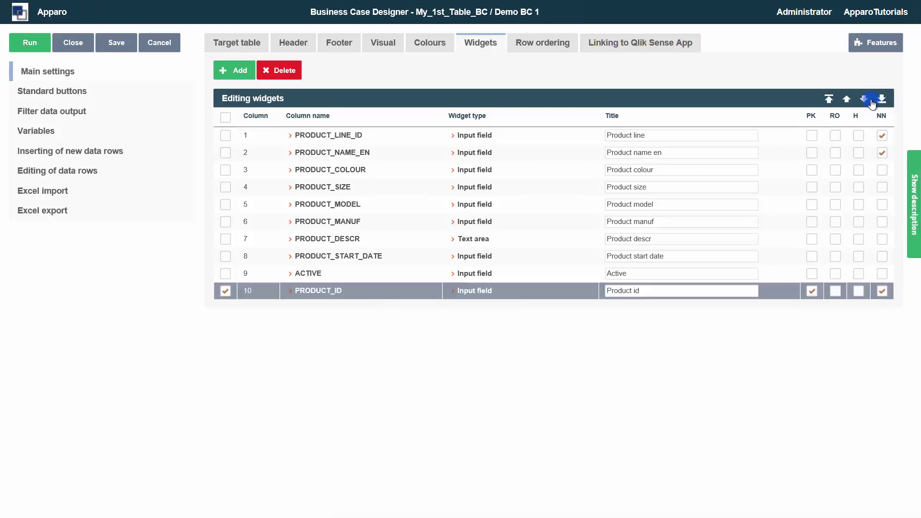
click(826, 103)
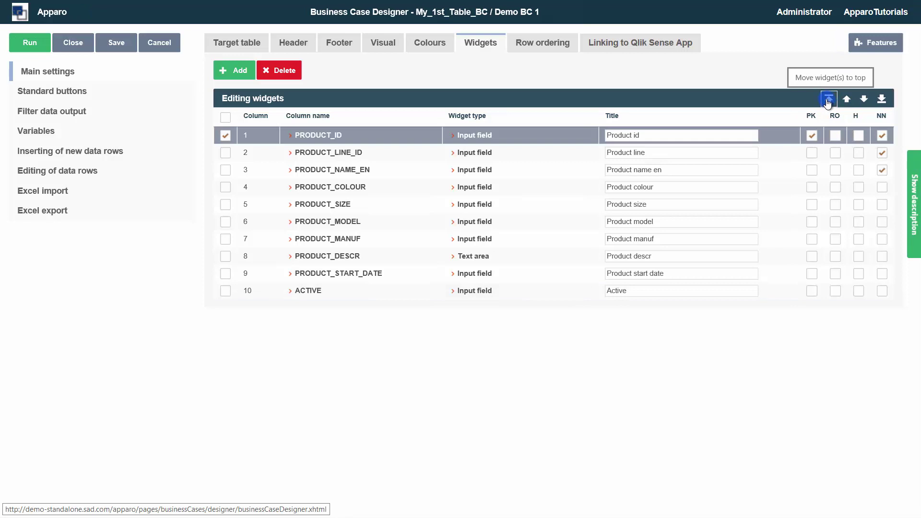
click(354, 154)
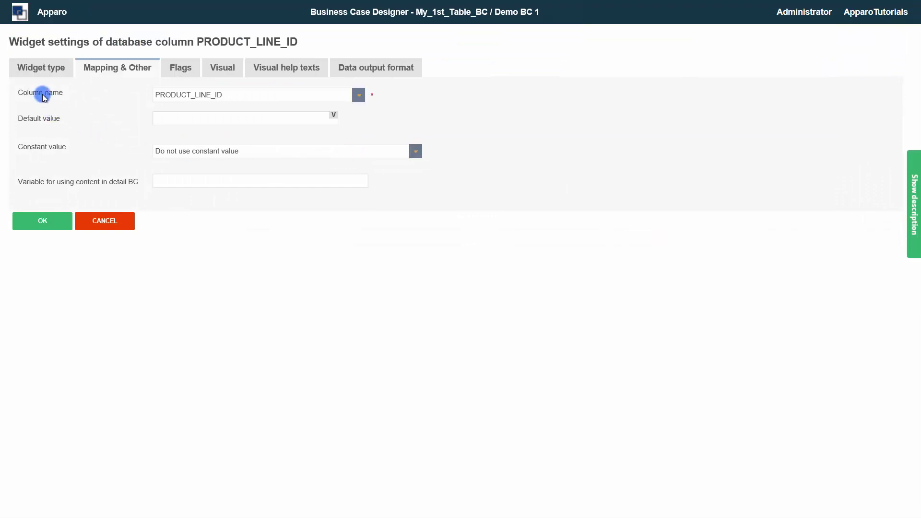
Make PRODUCT_LINE_ID a Lookup dropdown (for all tables), then review default-value variables and the Flags
click(38, 69)
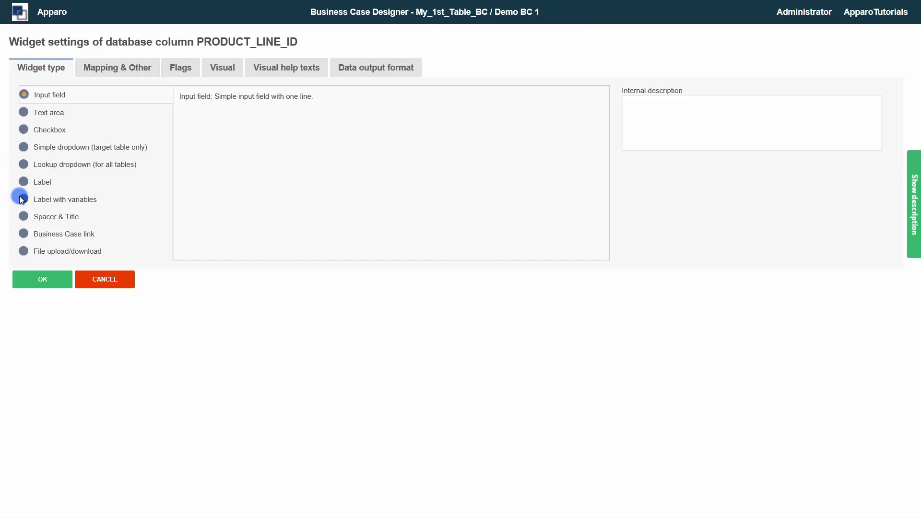
click(23, 164)
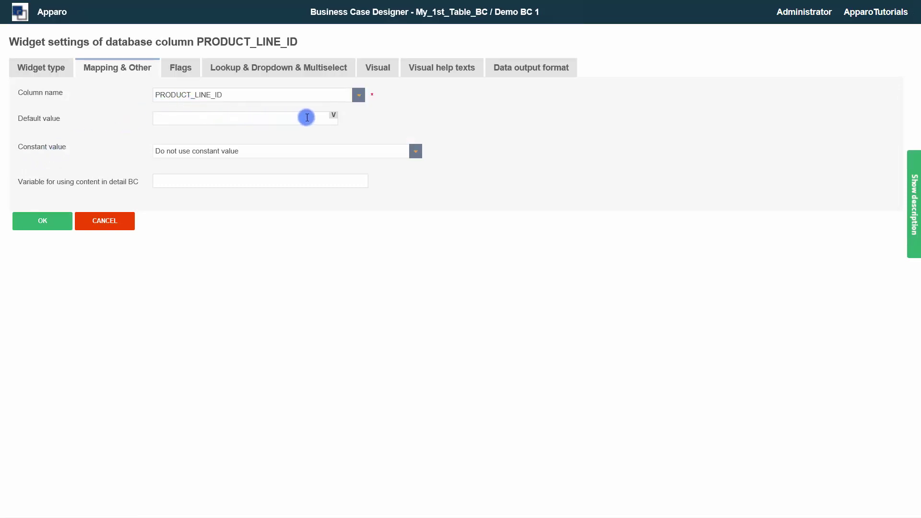
click(333, 116)
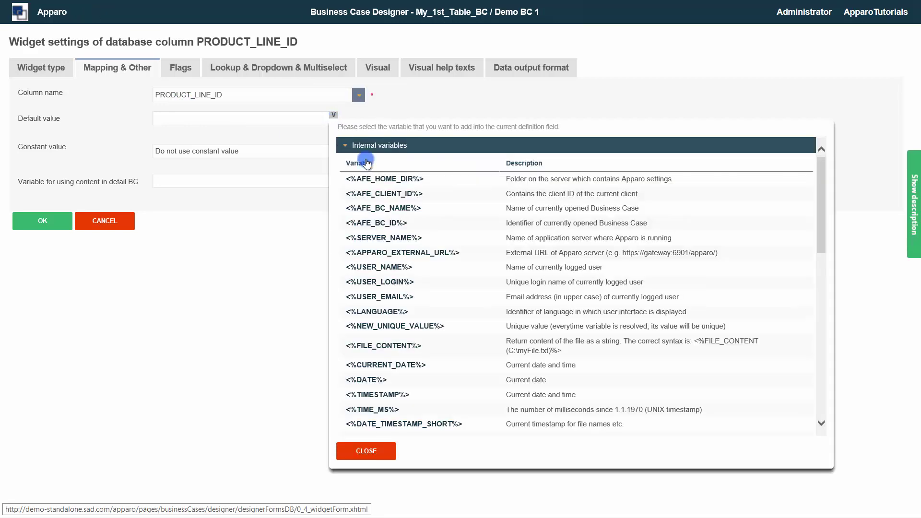
scroll(583, 330, down, 10)
scroll(584, 330, up, 10)
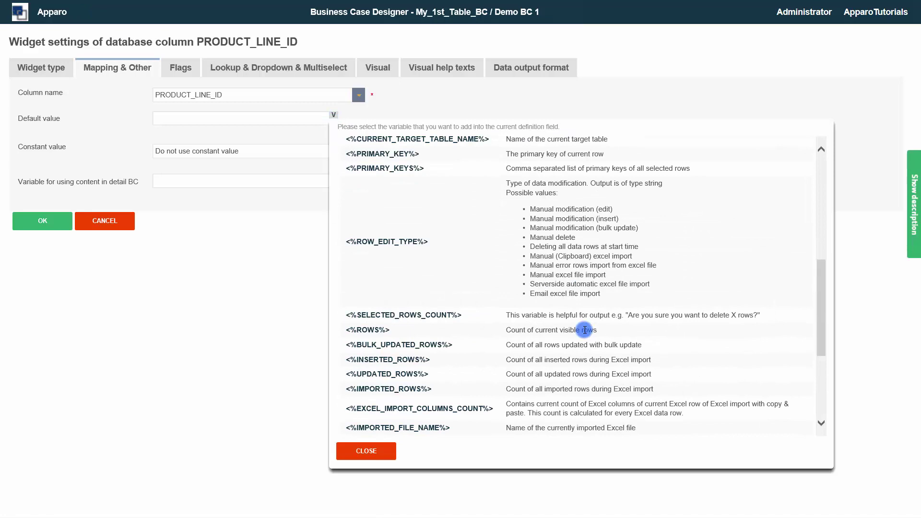
click(384, 147)
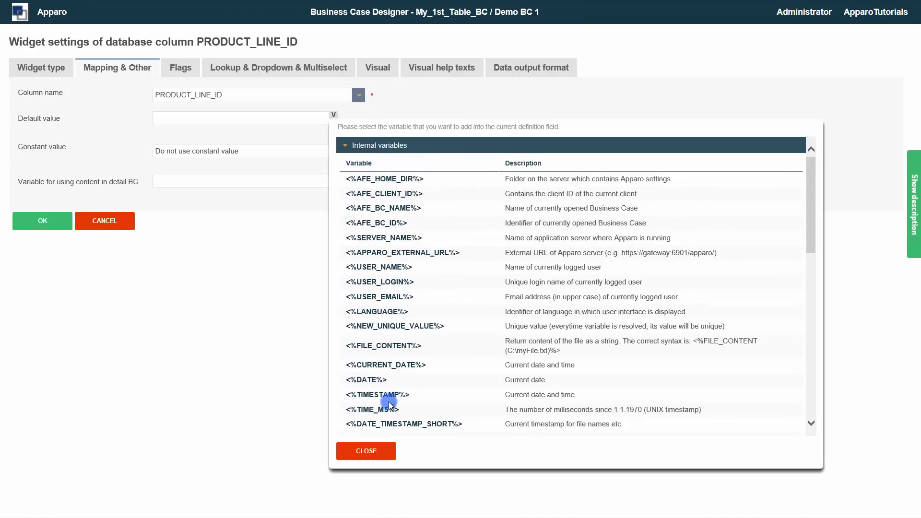
click(380, 451)
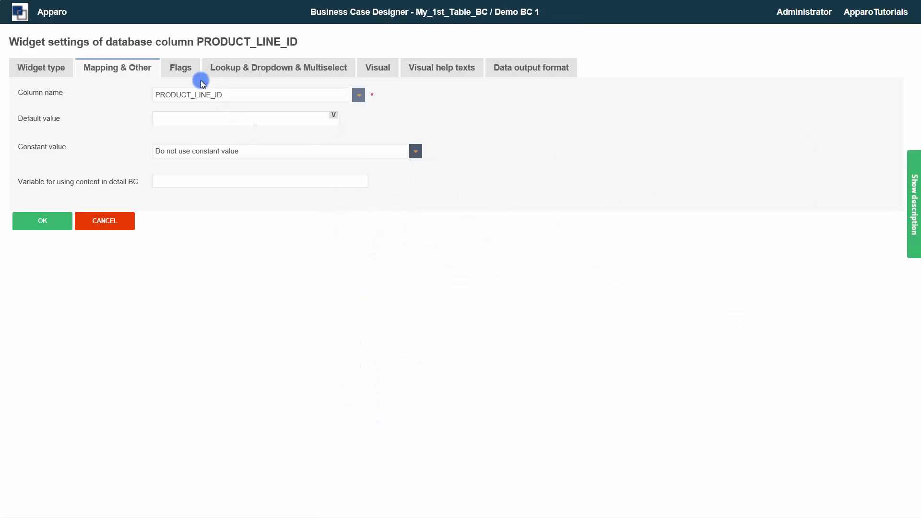
click(183, 70)
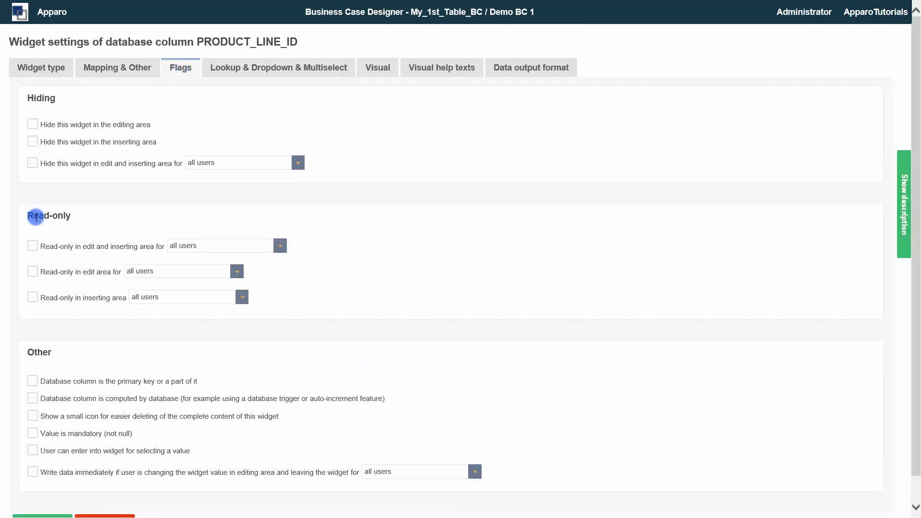
Set the lookup to table SAMPLE_PRODUCT_LINE, key PRODUCT_LINE_ID, value PRODUCT_LINE_NAME
click(246, 71)
click(463, 98)
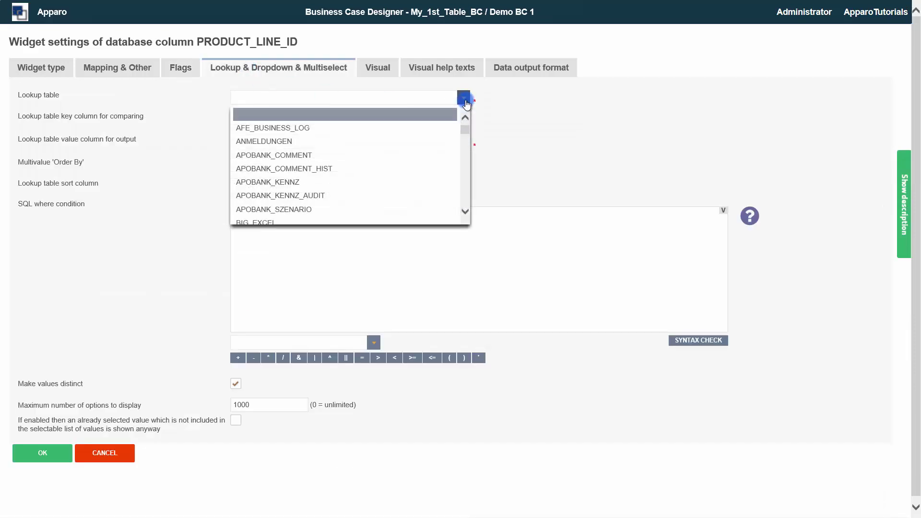
scroll(440, 159, down, 10)
scroll(440, 159, down, 6)
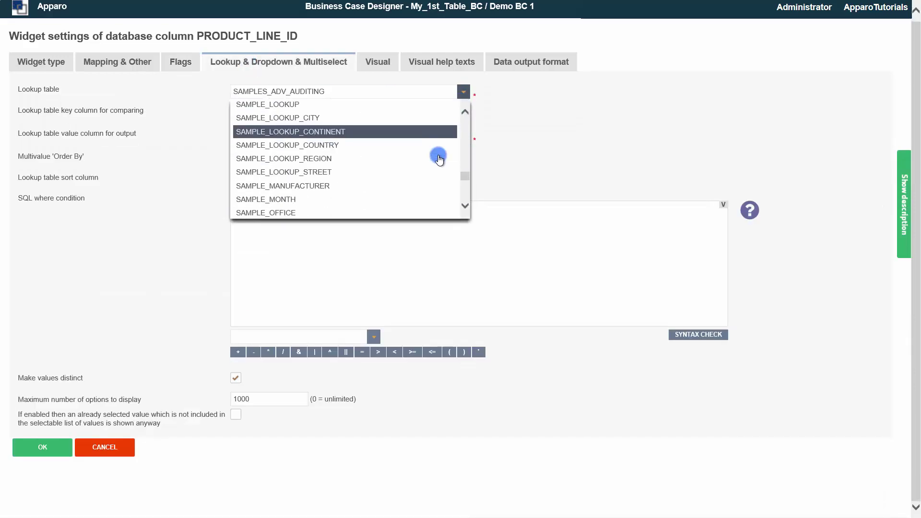
click(376, 186)
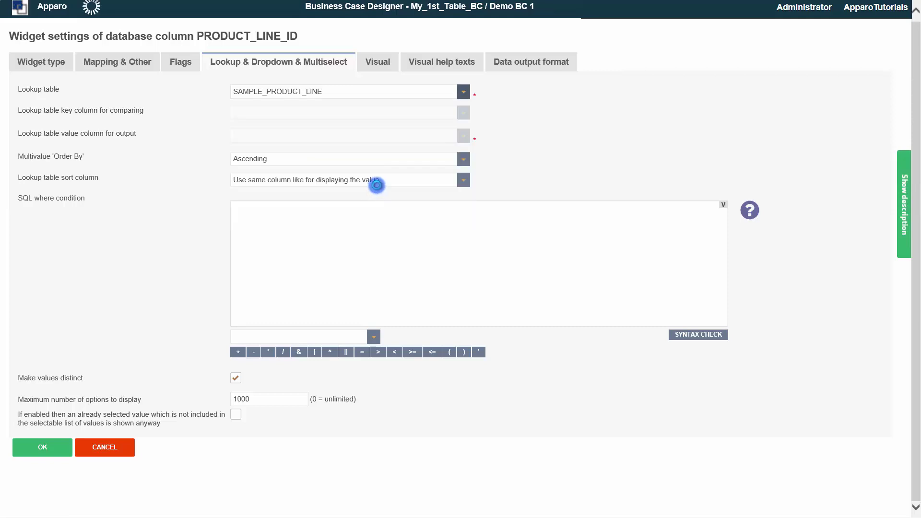
click(463, 113)
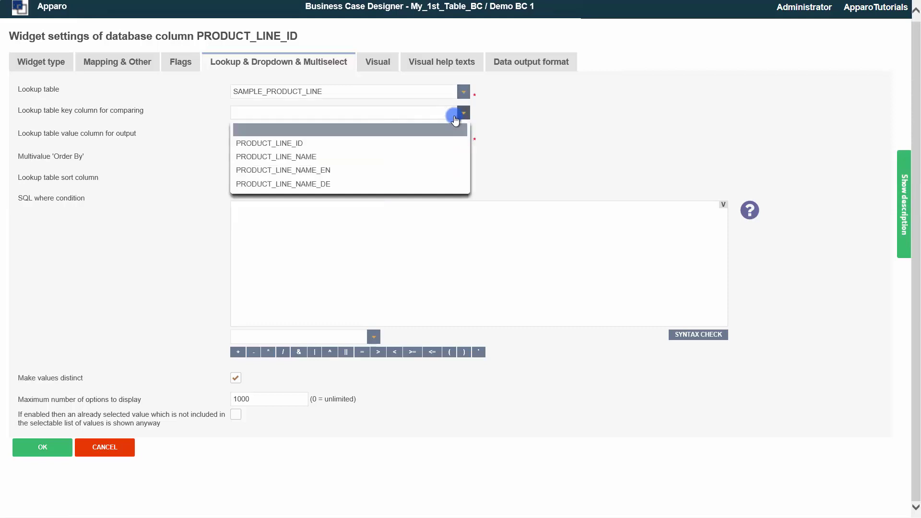
click(431, 143)
click(463, 136)
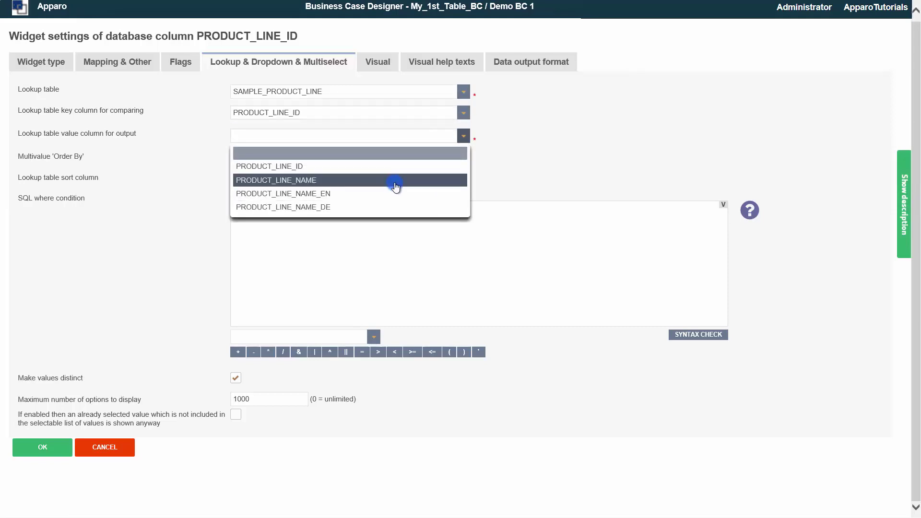
click(394, 186)
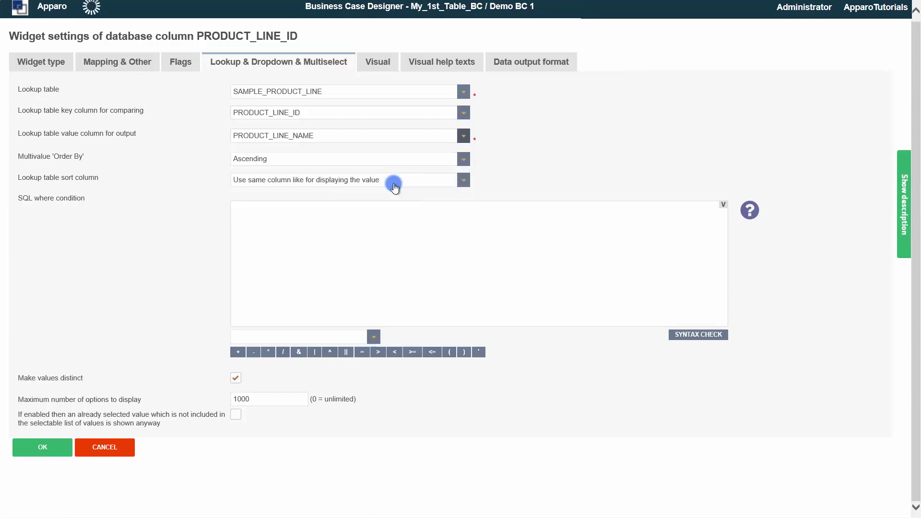
Give the widget the English label 'Product line' and apply the settings
click(371, 68)
click(211, 143)
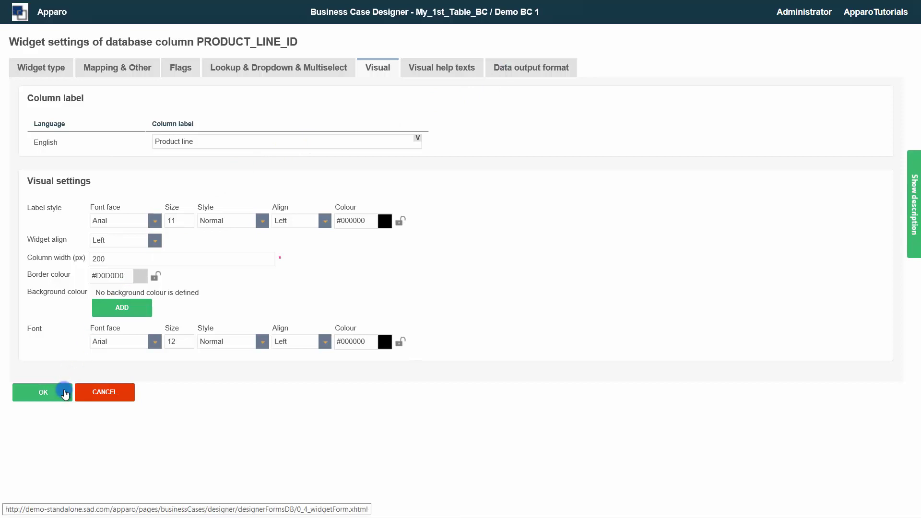
click(65, 394)
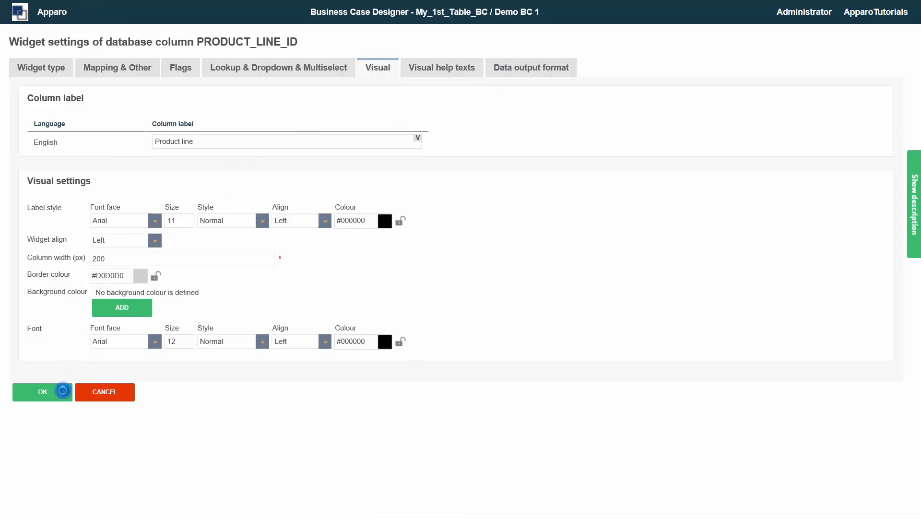
Make the ACTIVE column a Checkbox widget
click(303, 291)
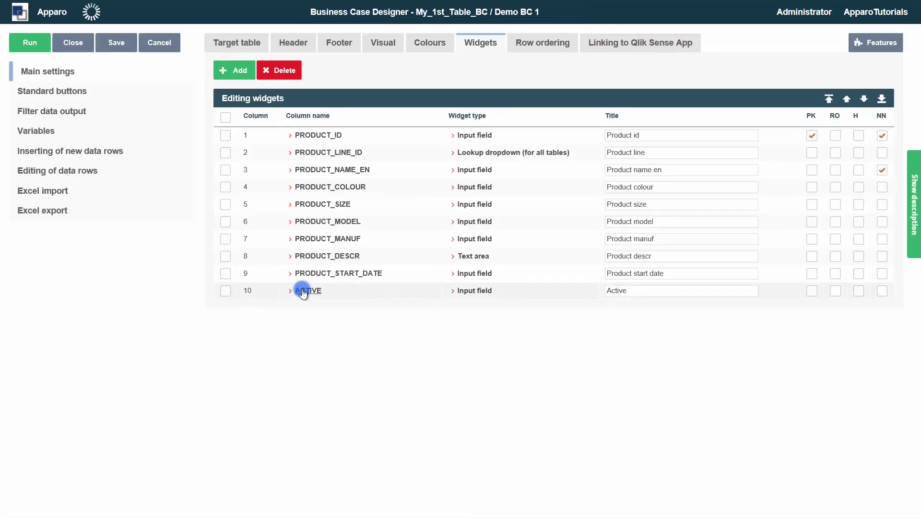
click(52, 68)
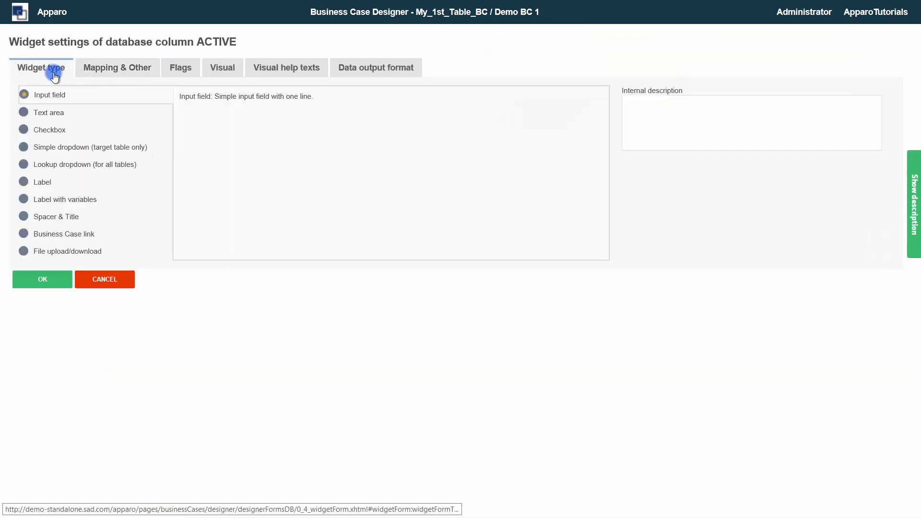
click(24, 129)
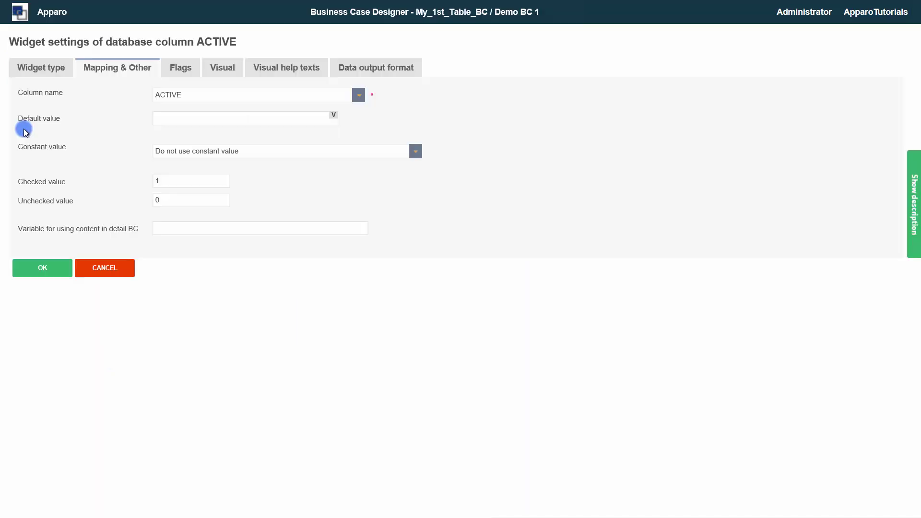
click(39, 270)
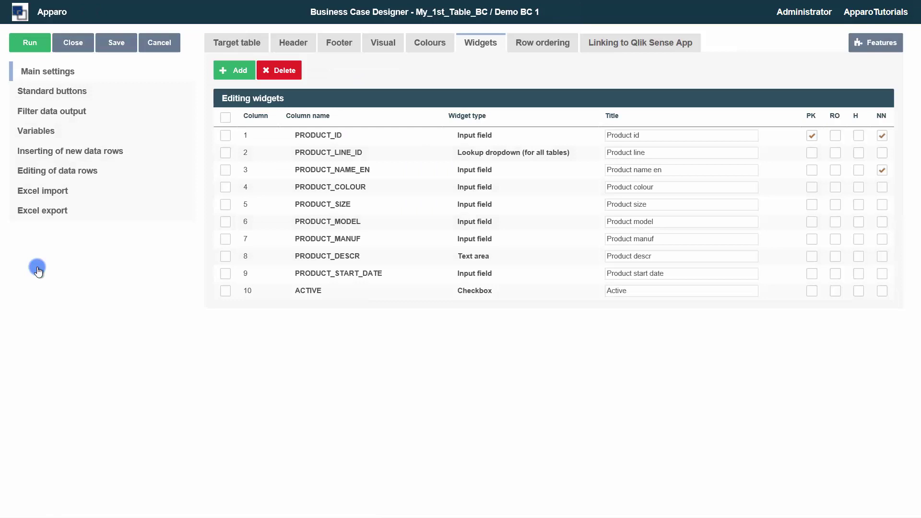
Make PRODUCT_DESCR a Text area in a 750×450 separate window with HTML tags allowed
click(314, 258)
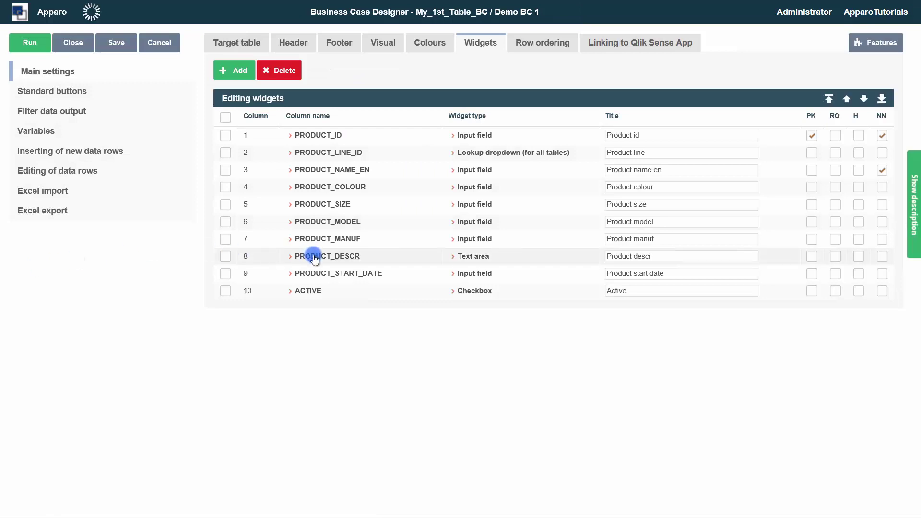
click(38, 68)
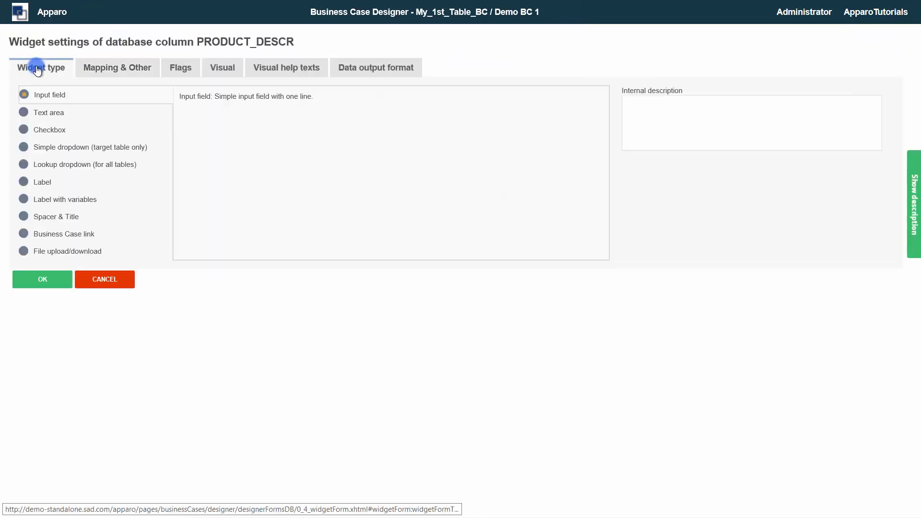
click(25, 112)
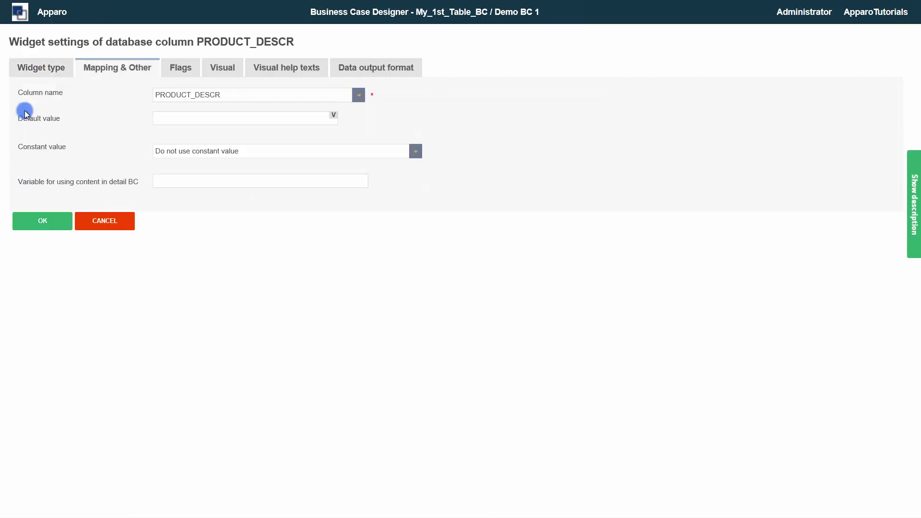
click(211, 68)
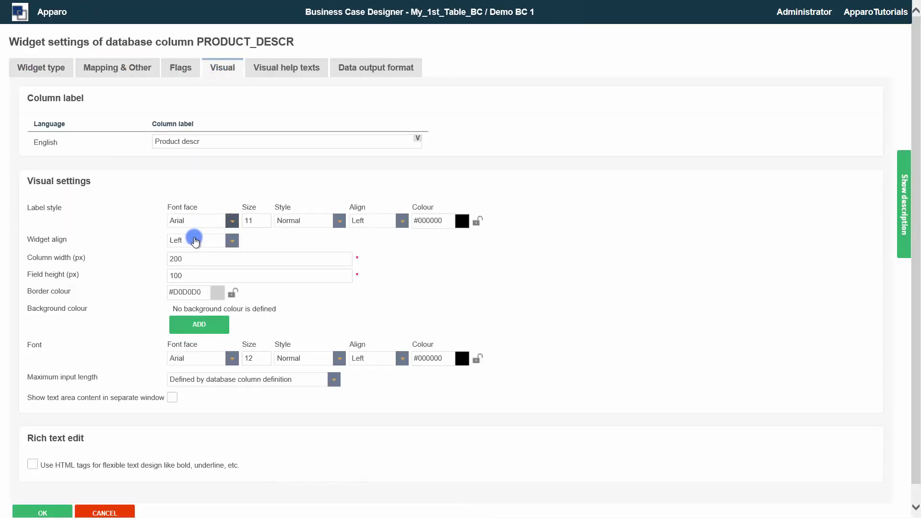
click(190, 257)
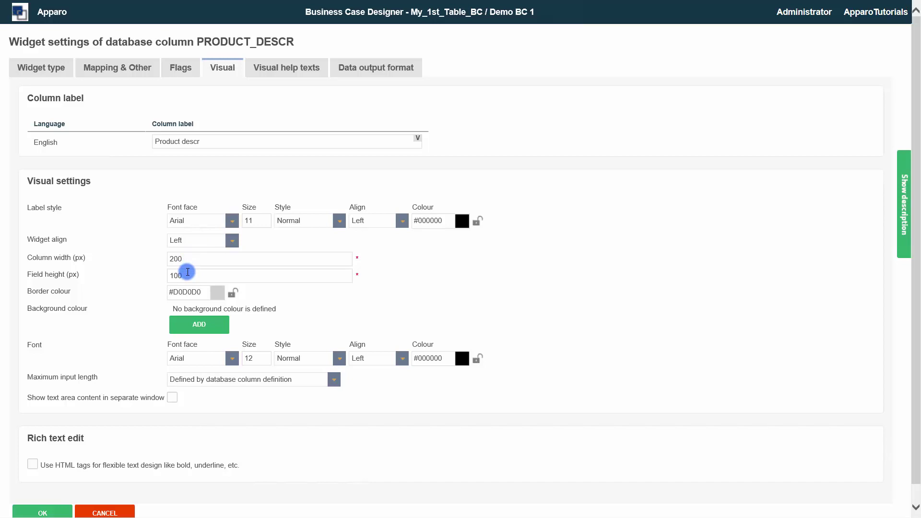
click(172, 397)
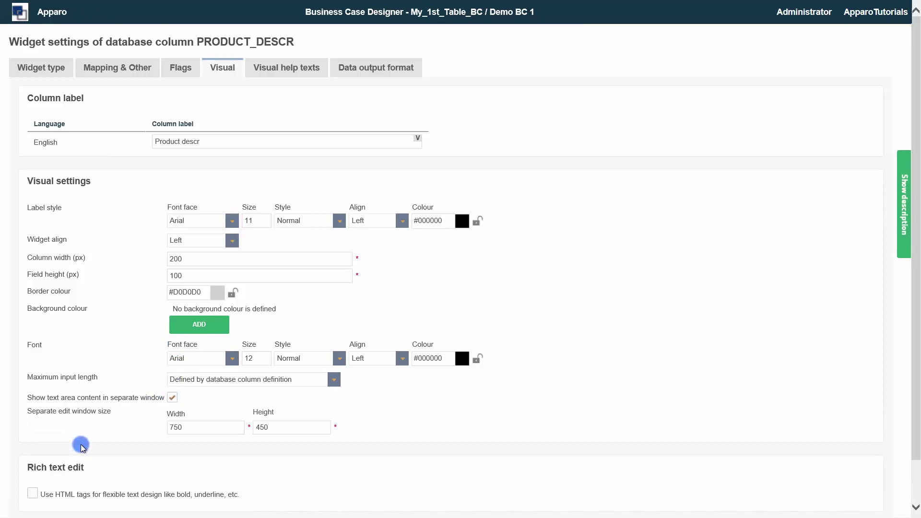
click(33, 494)
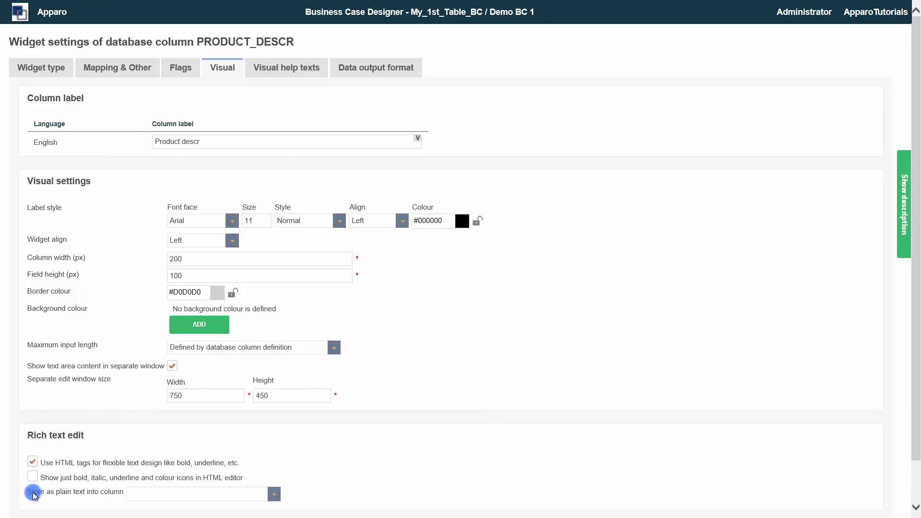
scroll(65, 480, down, 1)
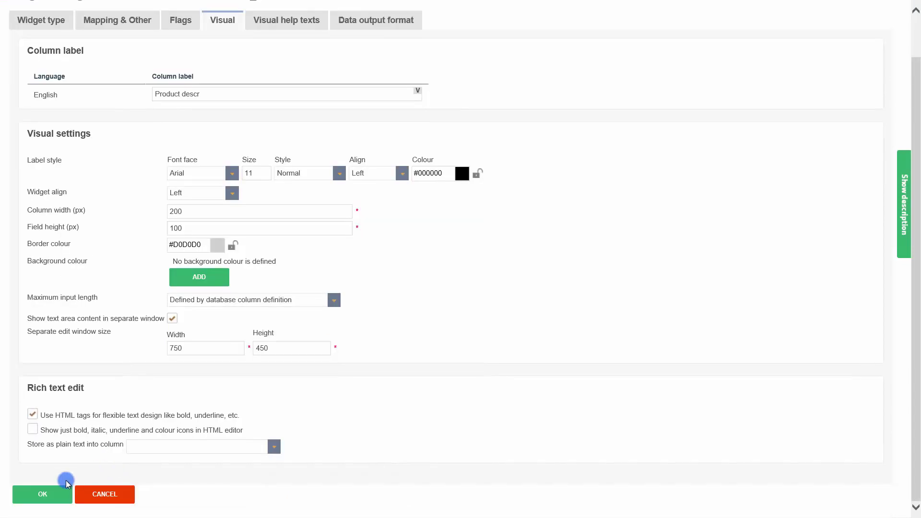
click(42, 494)
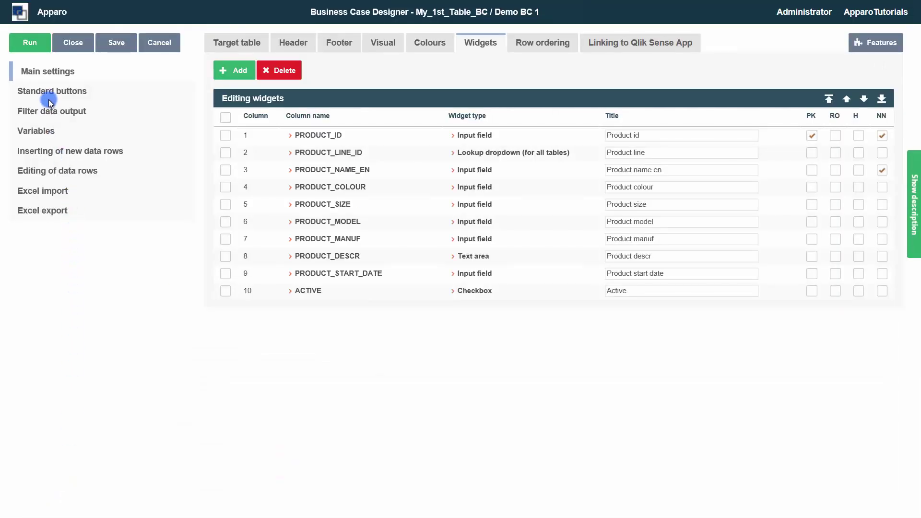
click(45, 111)
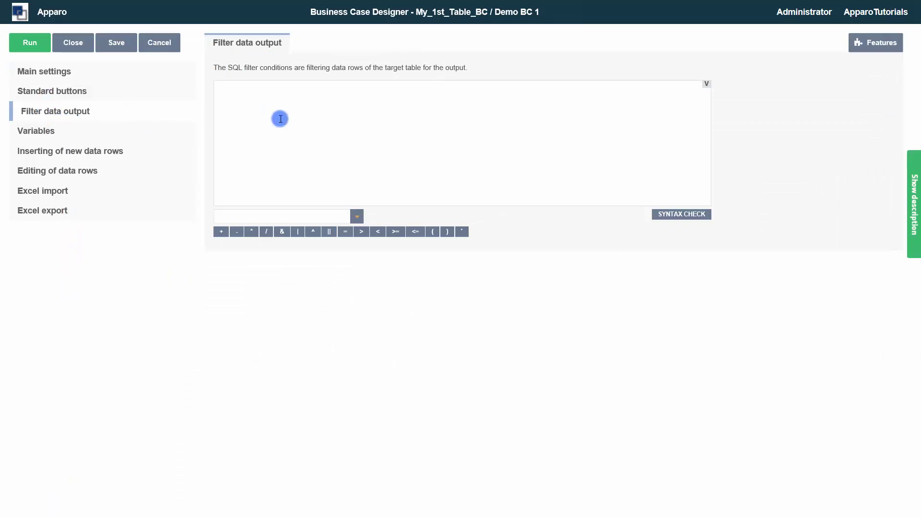
click(357, 216)
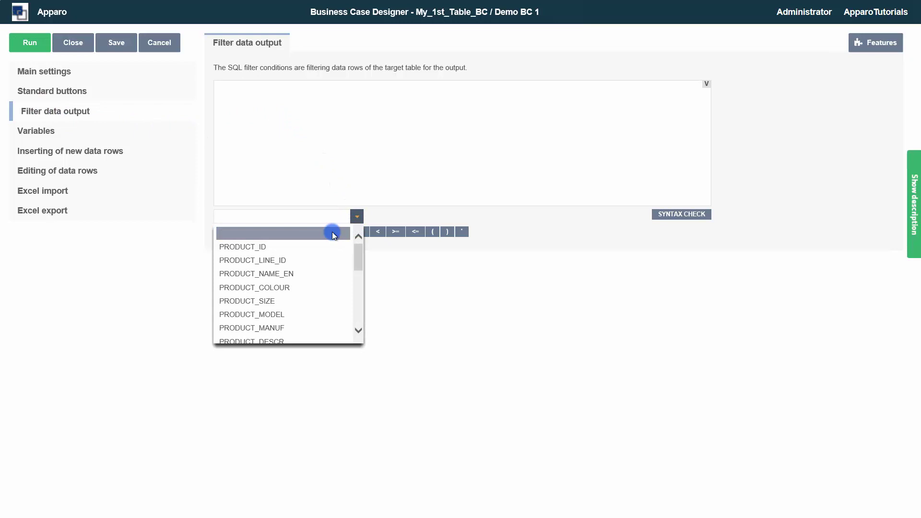
click(321, 247)
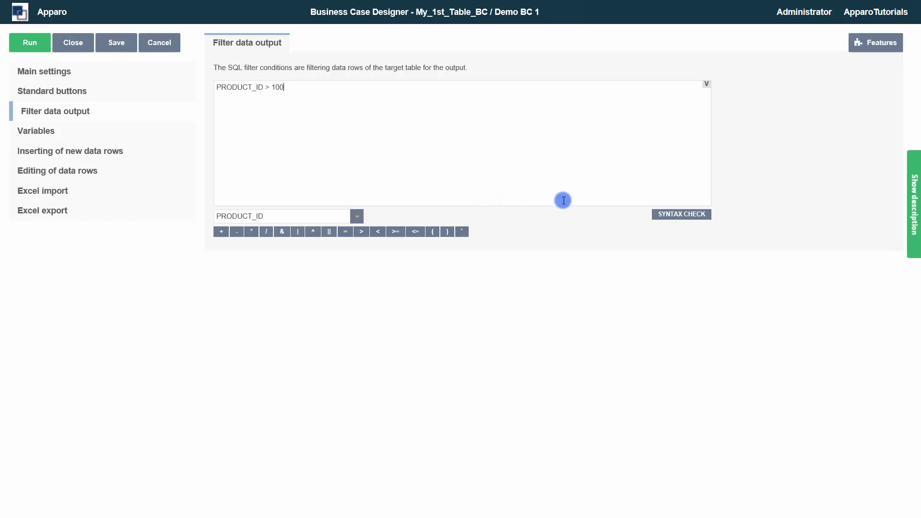
click(681, 214)
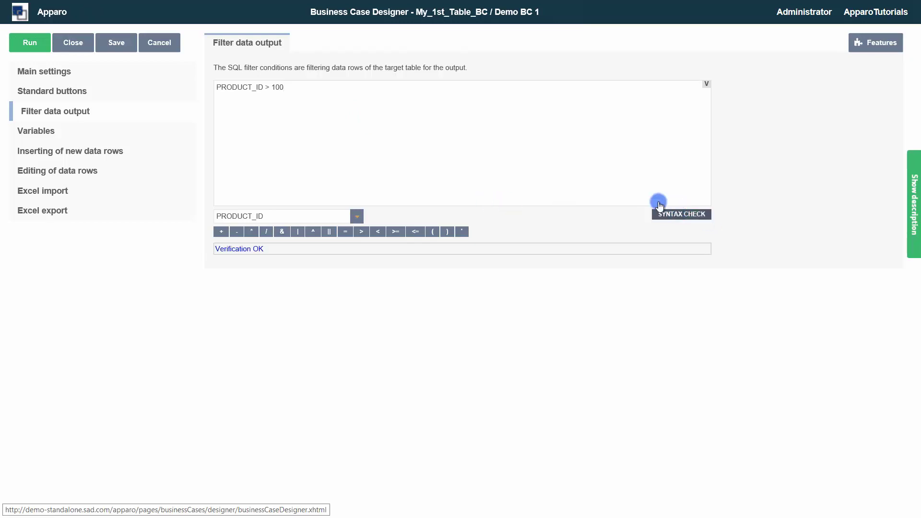
click(293, 87)
drag(294, 87, 187, 83)
key(BackSpace)
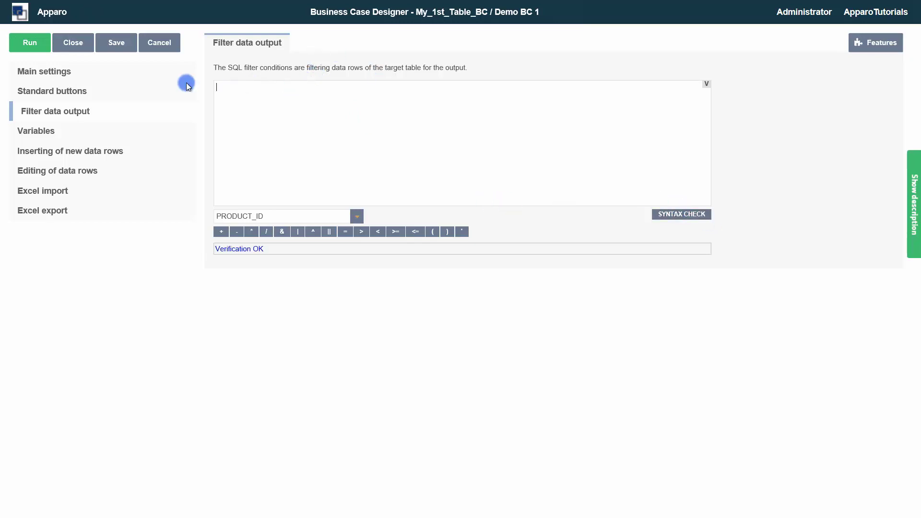
click(43, 71)
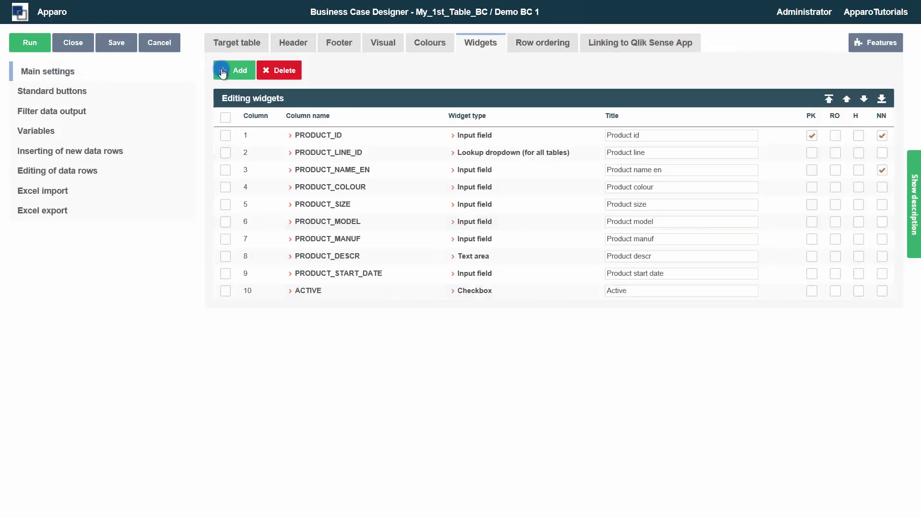
Add a Checkbox filter widget mapped to the ACTIVE column
click(233, 72)
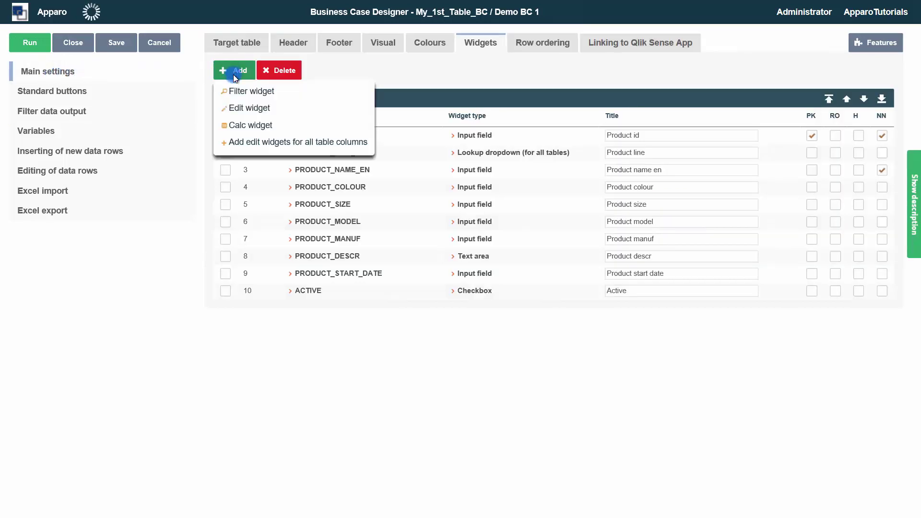
click(238, 94)
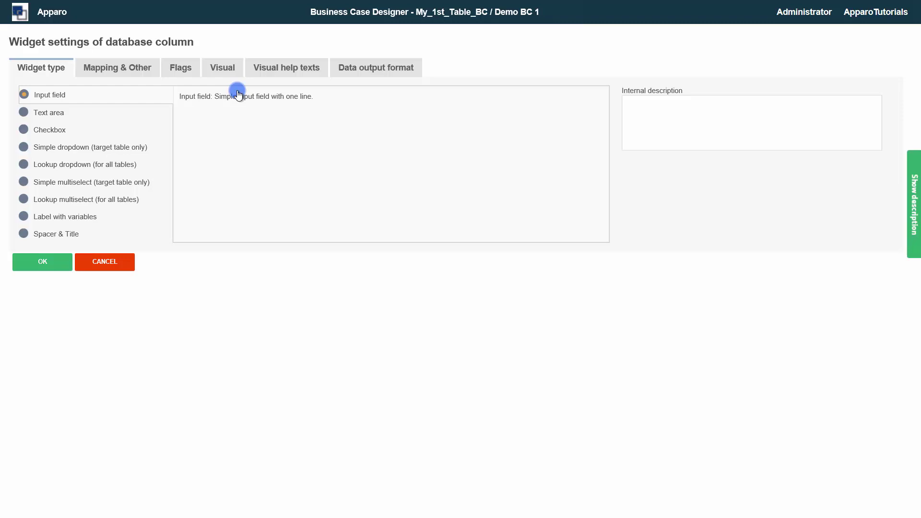
click(24, 130)
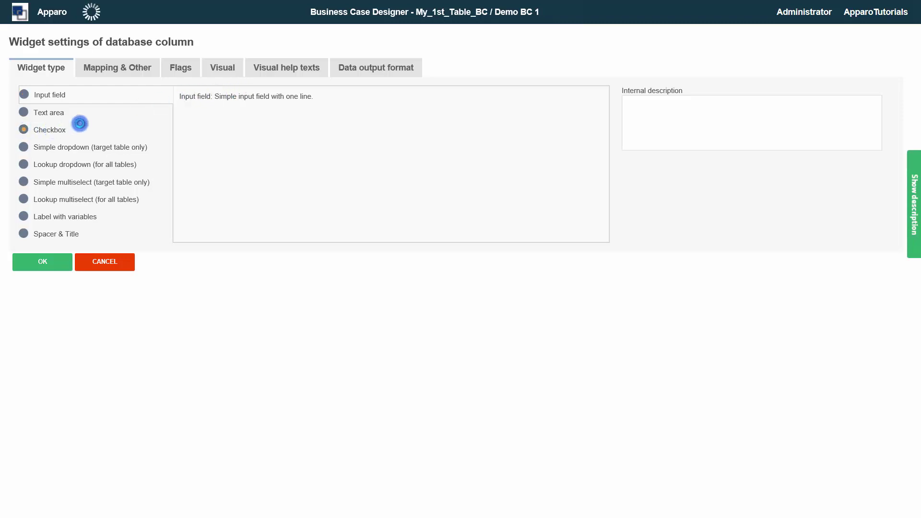
click(117, 68)
click(359, 95)
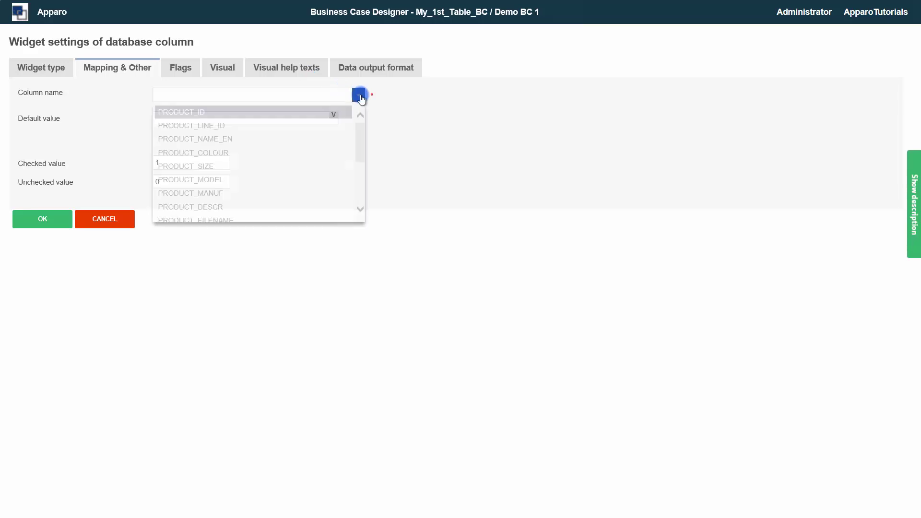
drag(359, 115, 362, 214)
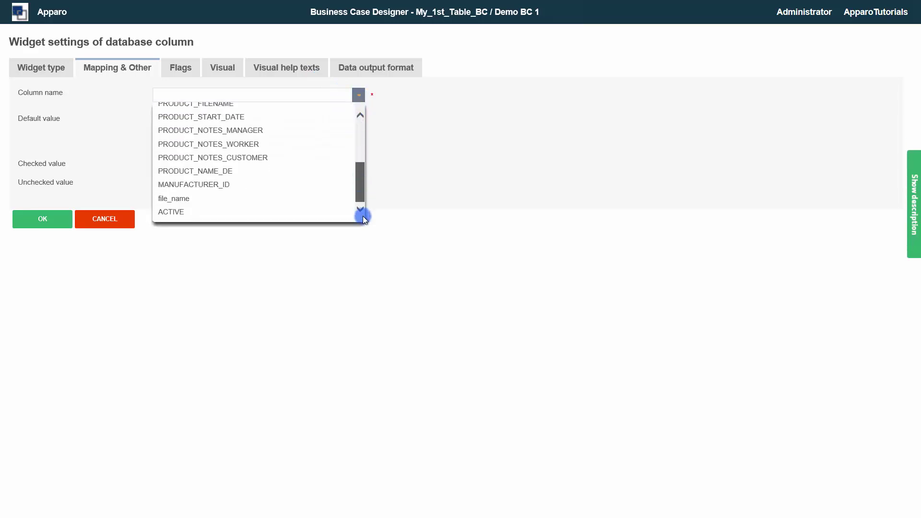
click(185, 214)
Label the filter 'Filter for active products' in bold and create it
click(221, 67)
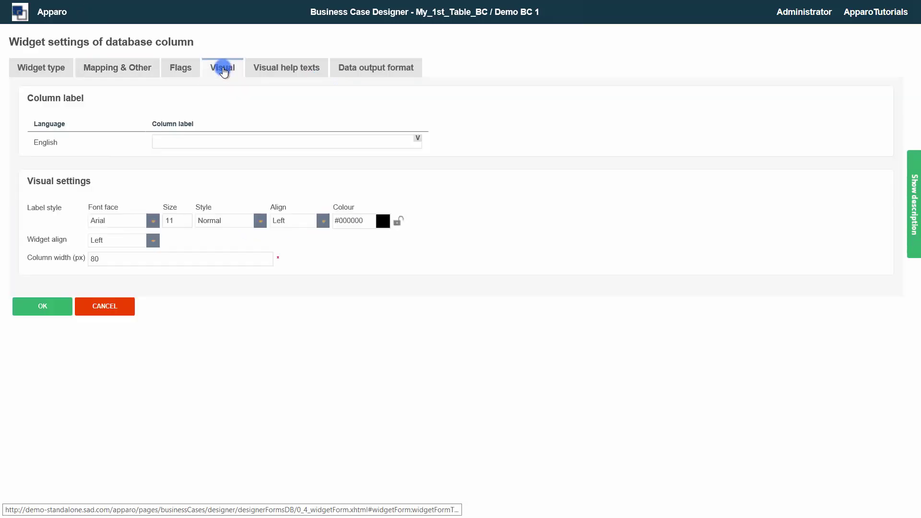
click(180, 141)
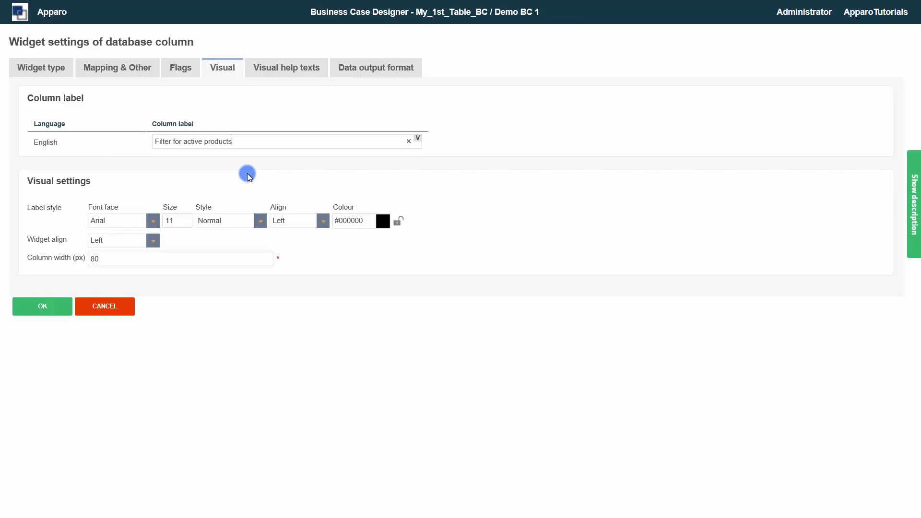
click(243, 222)
click(254, 250)
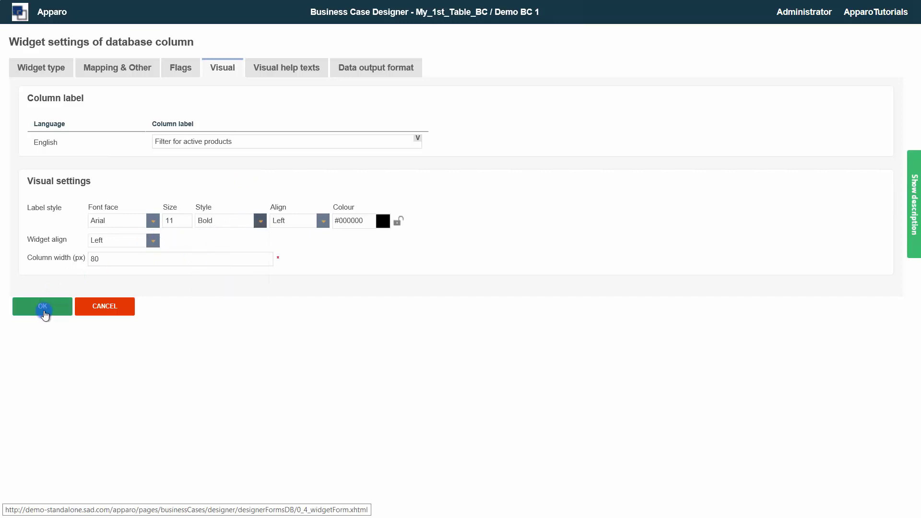
click(44, 312)
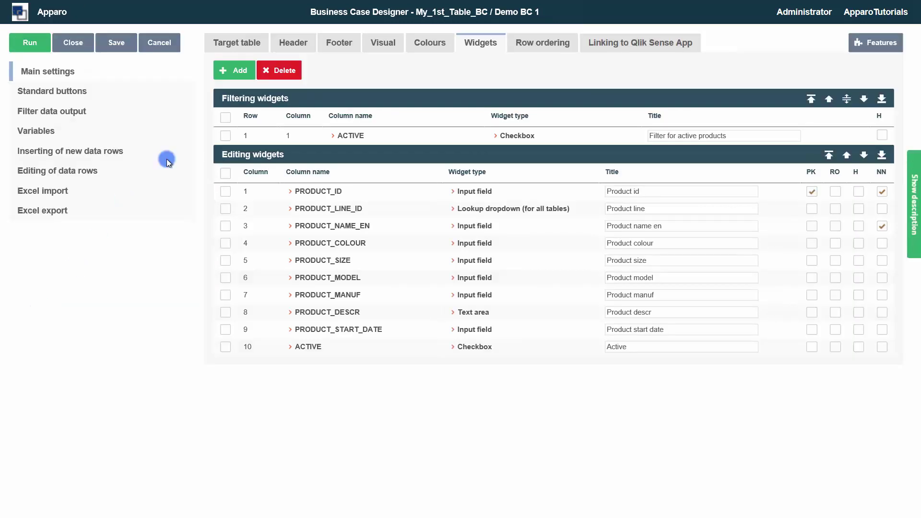
Add a Lookup multiselect filter widget mapped to PRODUCT_LINE_ID
click(237, 70)
click(241, 92)
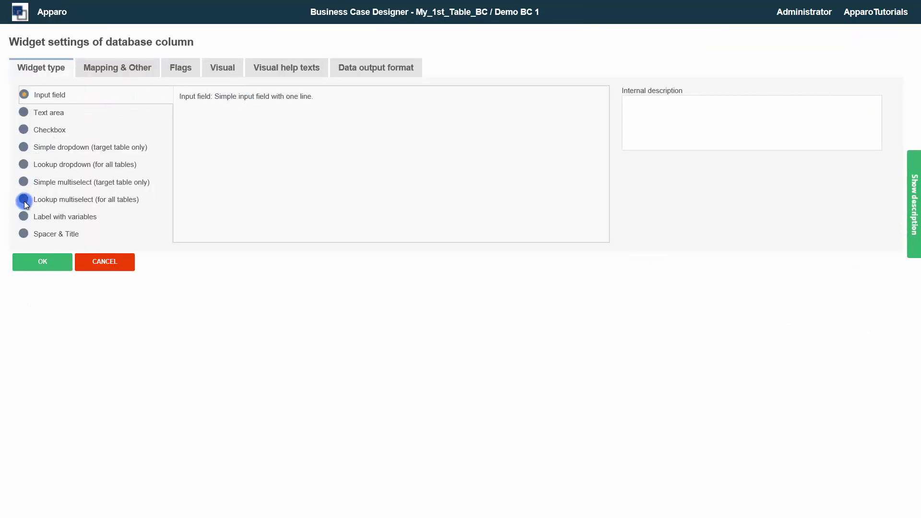
click(24, 200)
click(117, 69)
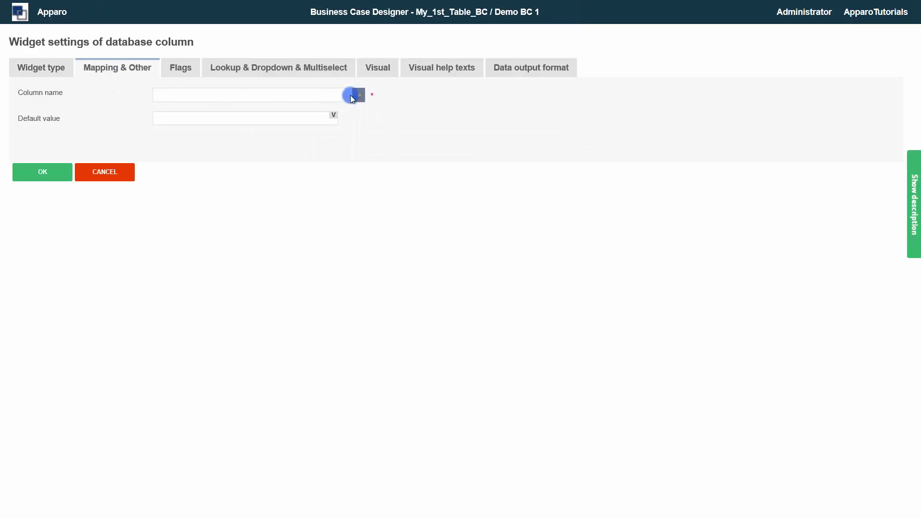
click(352, 98)
click(276, 125)
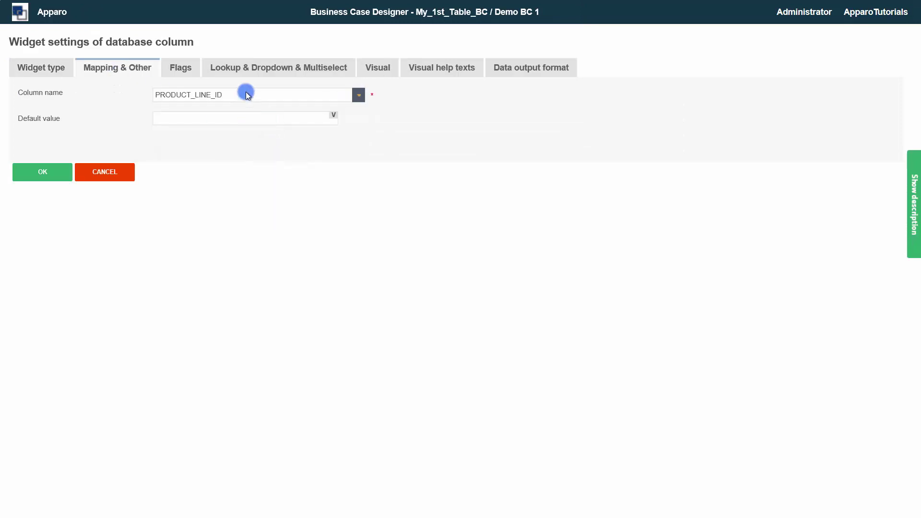
Set the filter lookup to SAMPLE_PRODUCT_LINE, key PRODUCT_LINE_ID, value PRODUCT_LINE_NAME_EN
click(263, 70)
click(463, 98)
scroll(345, 163, down, 5)
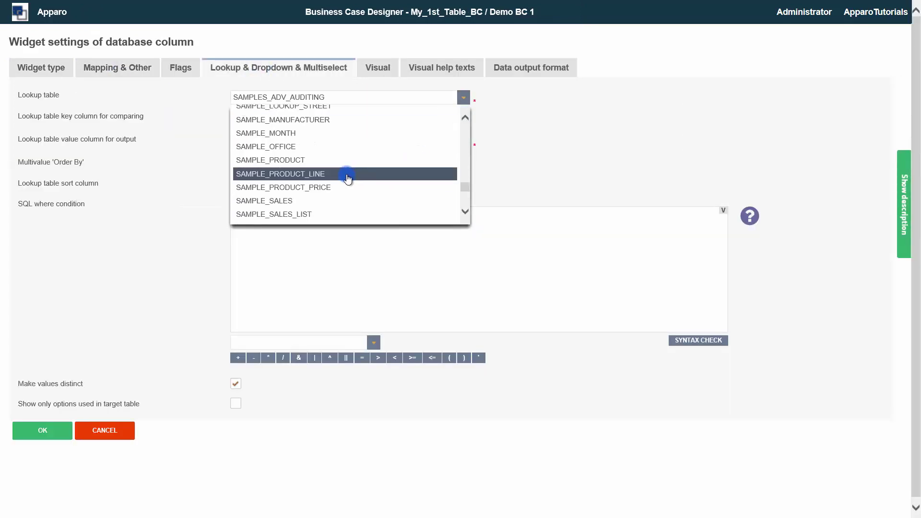
click(348, 174)
click(422, 119)
click(405, 147)
click(439, 141)
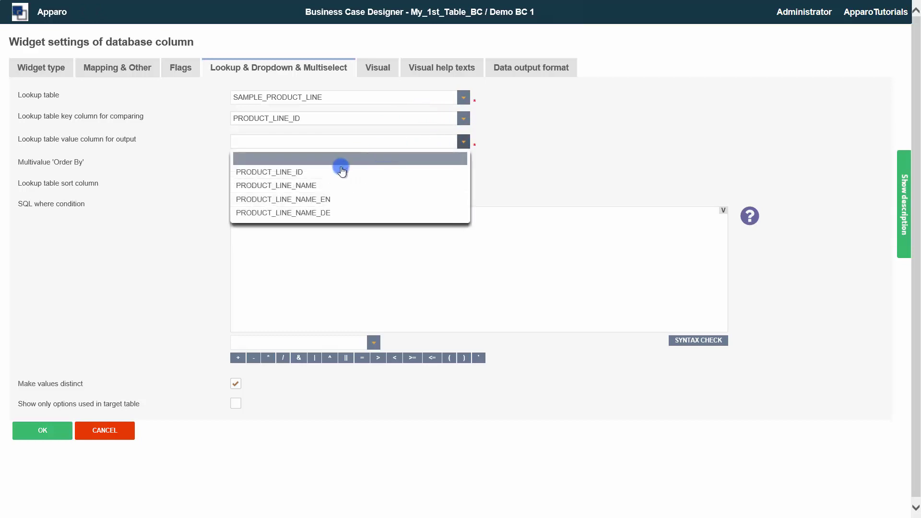
click(341, 199)
Label the filter 'Filter for product lines' in bold, with 5 visible rows
click(377, 68)
click(260, 140)
text(Fil)
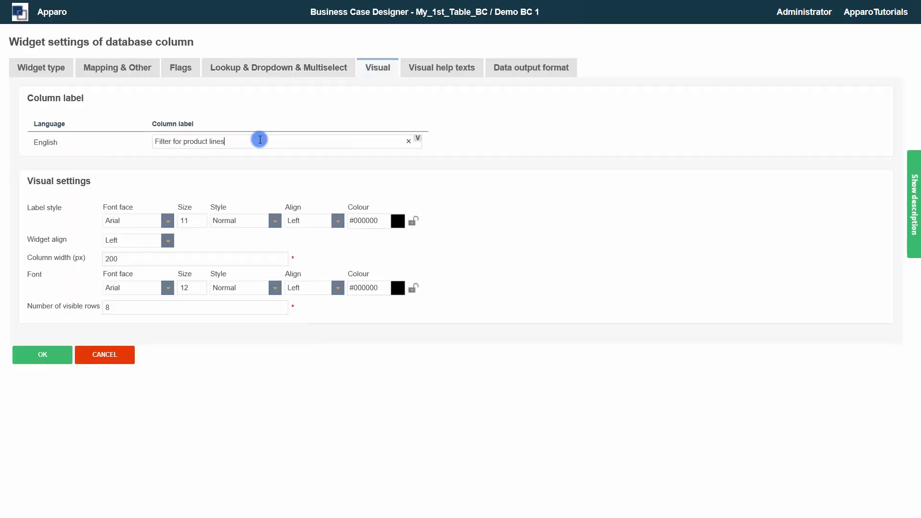
text(ter for product lines)
click(275, 221)
click(249, 250)
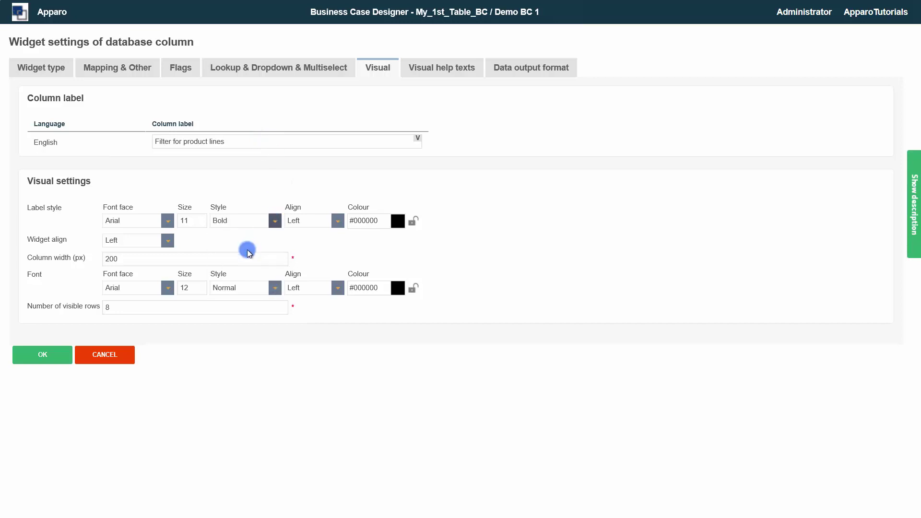
drag(117, 307, 93, 305)
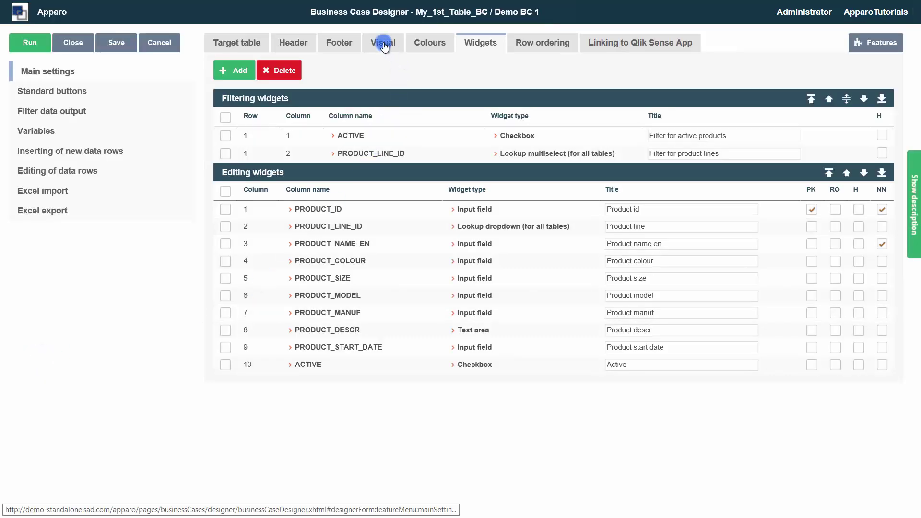
Set Fixed widgets amount to 3 and Show max rows to 19
click(408, 69)
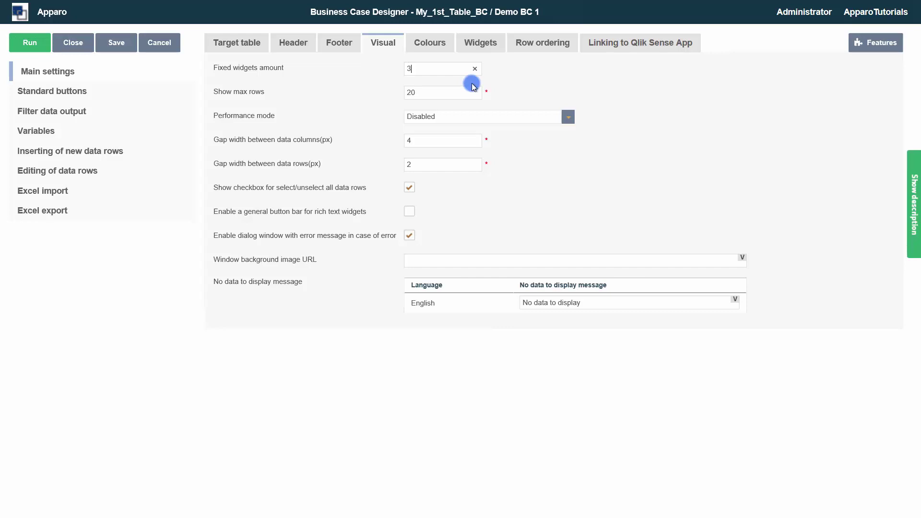
click(418, 92)
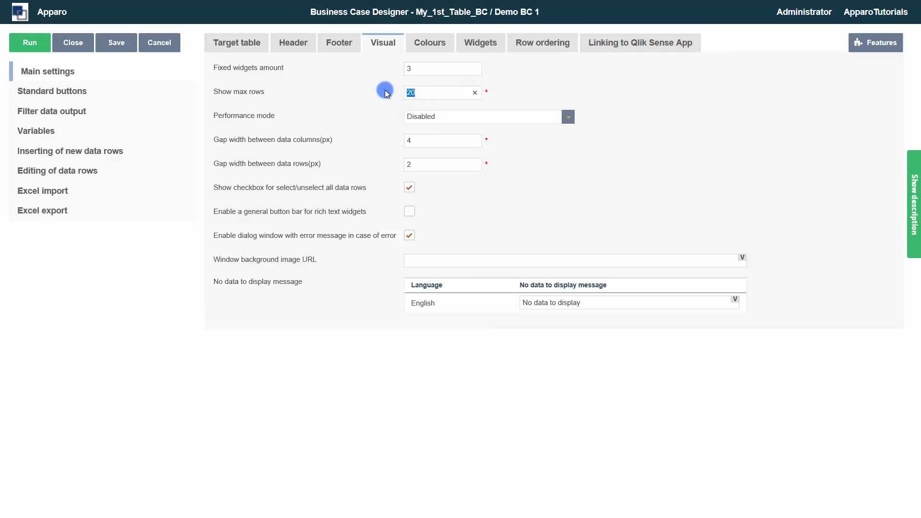
text(19)
Preview Demo BC 1 and filter the table to all product lines
click(27, 46)
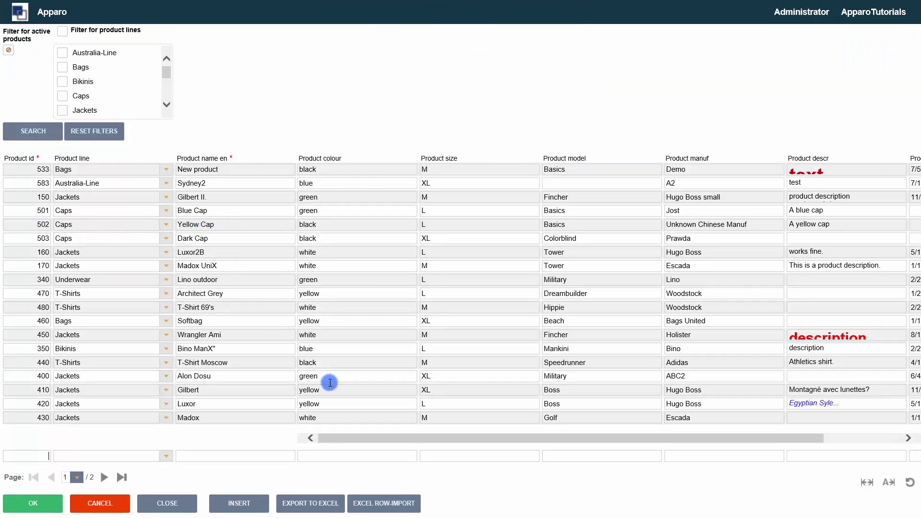
drag(330, 434, 545, 438)
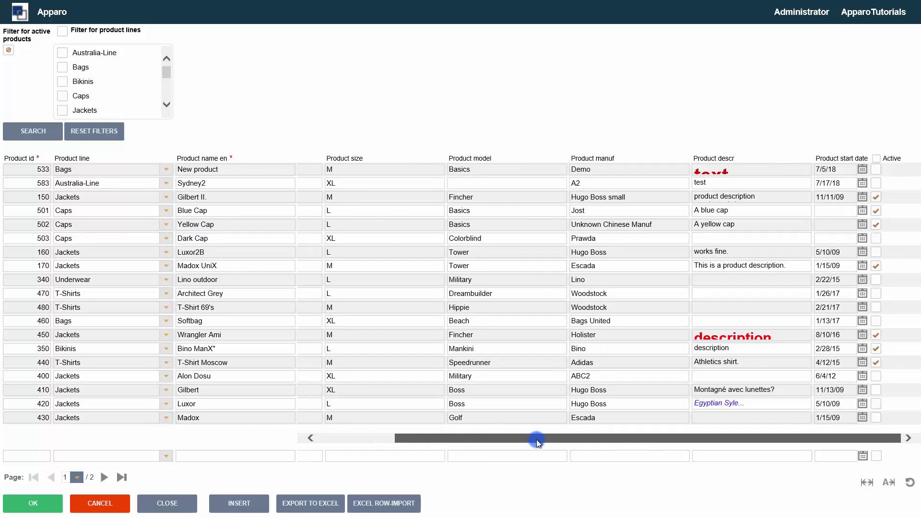
click(316, 442)
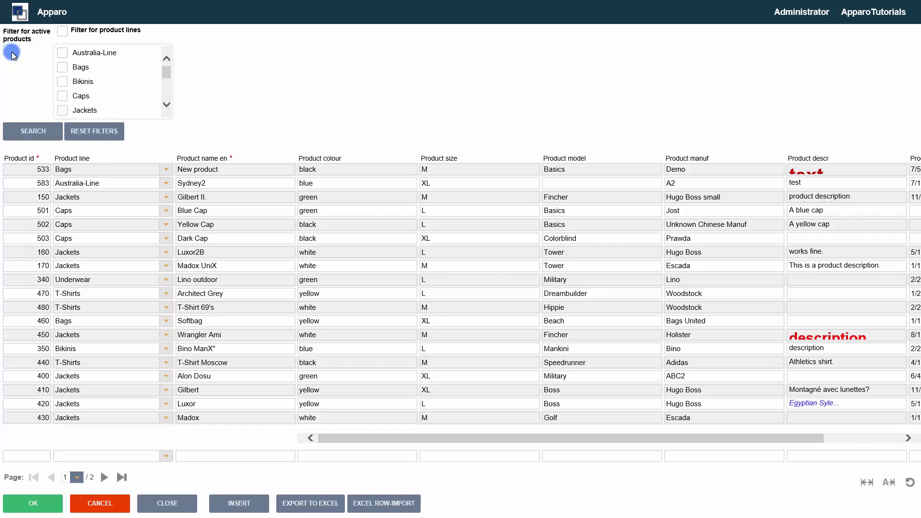
click(62, 53)
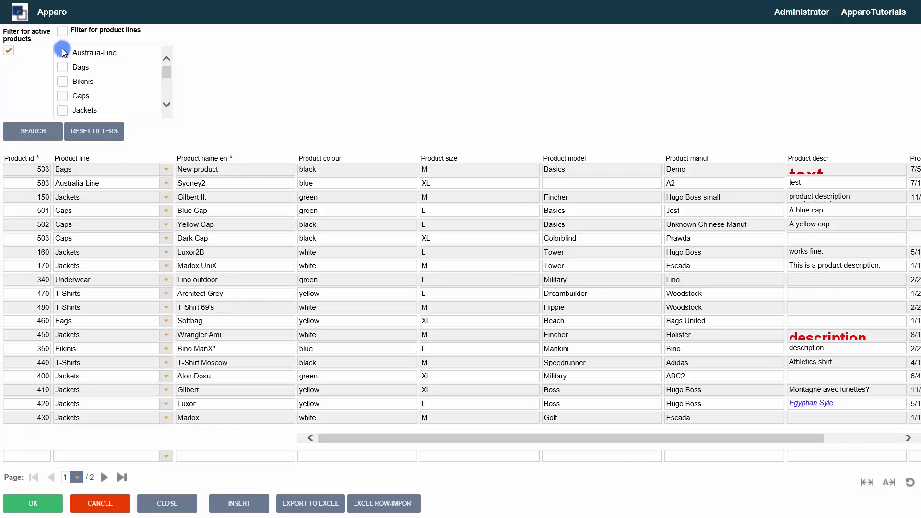
click(62, 67)
click(62, 30)
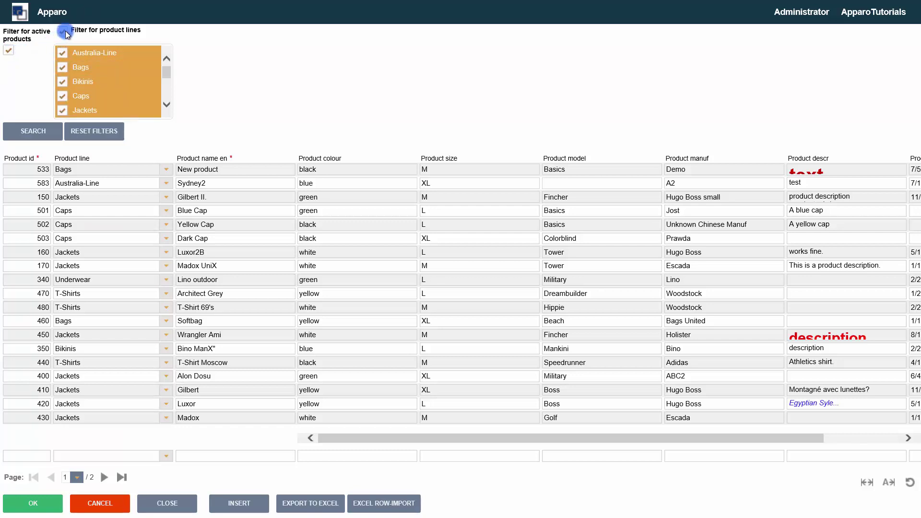
click(33, 131)
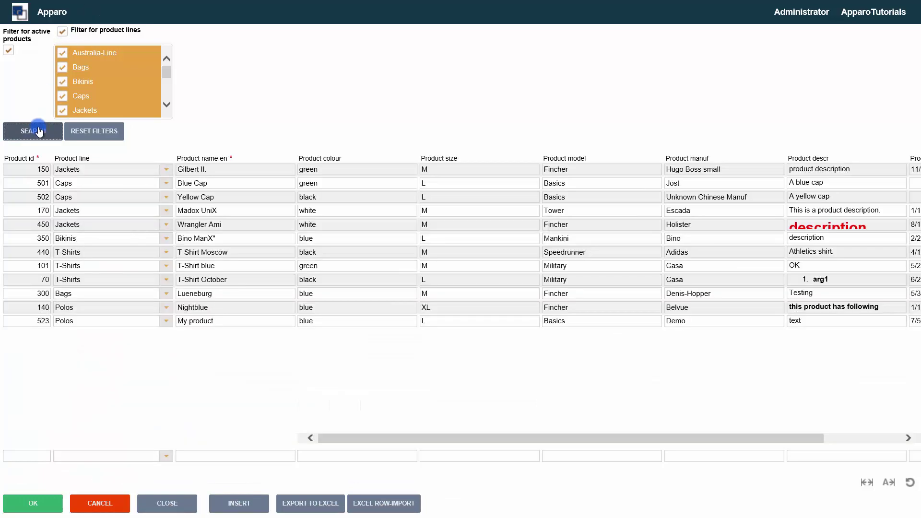
Make the word 'finish' bold and red in product 150's description
drag(361, 438, 644, 452)
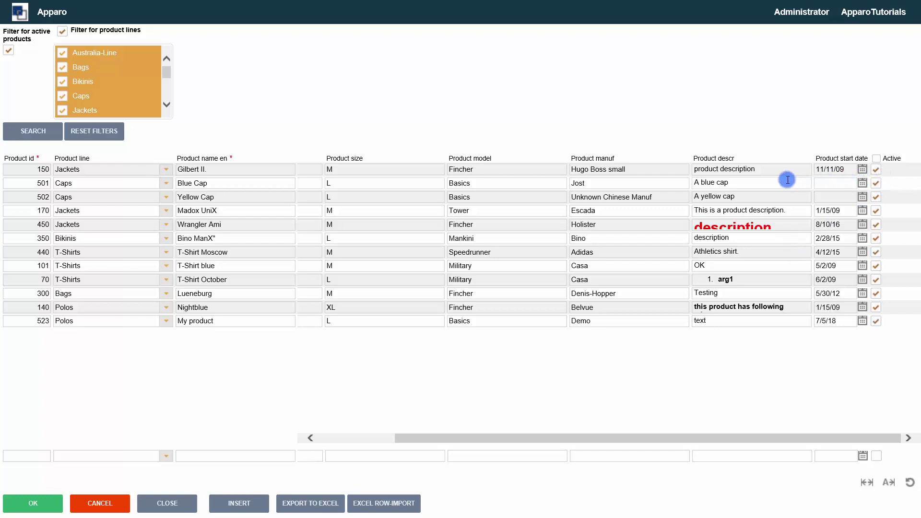
click(760, 168)
click(760, 168)
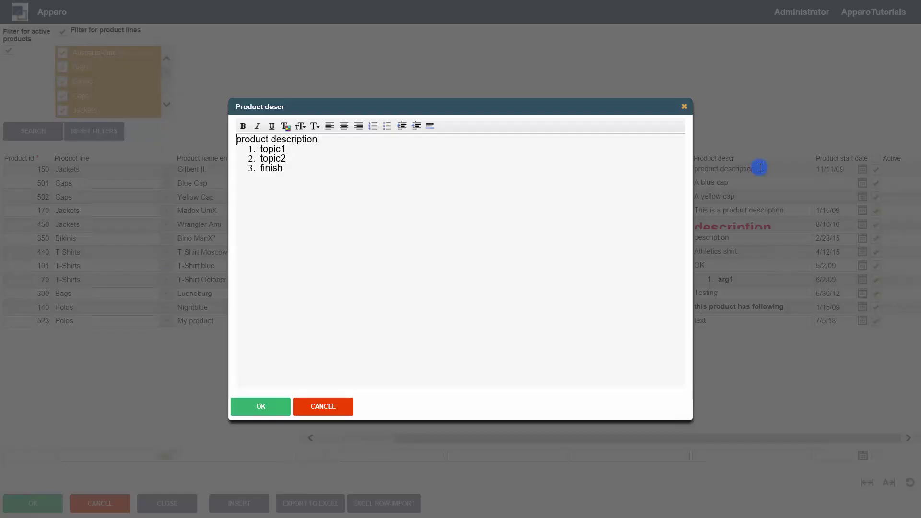
triple_click(239, 168)
click(244, 127)
click(300, 125)
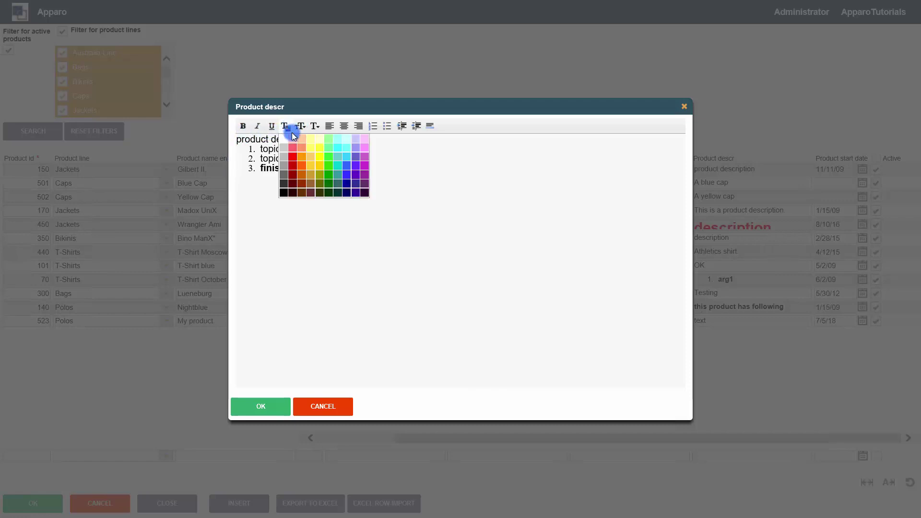
click(292, 156)
click(298, 275)
click(261, 406)
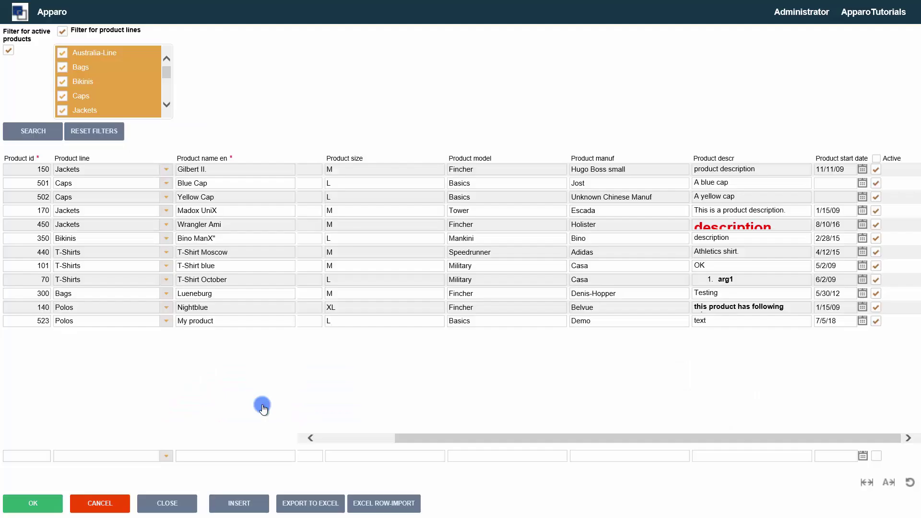
Reset the product-line filters and set the new row's product line to Jackets
click(104, 137)
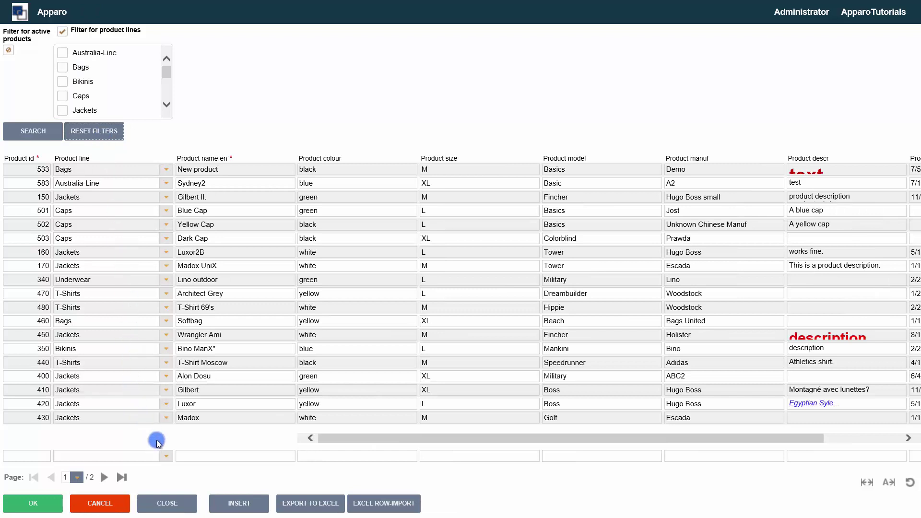
click(165, 455)
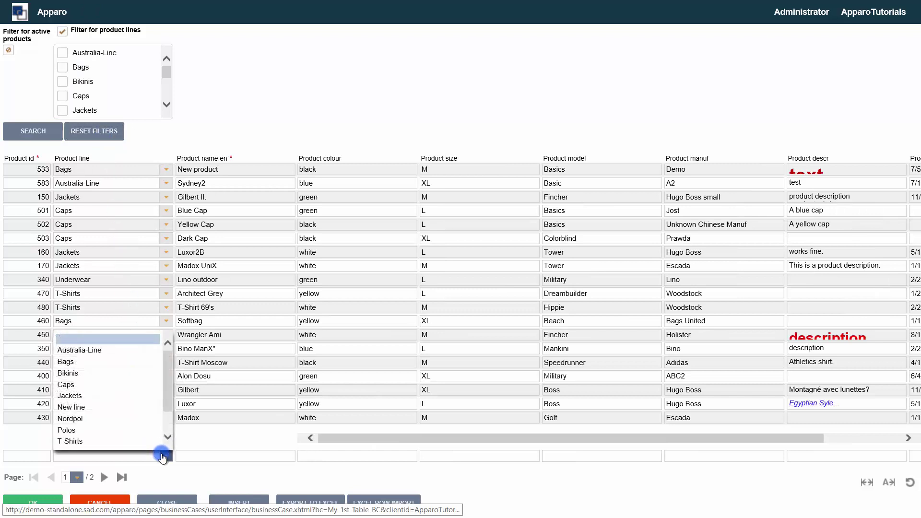
click(120, 396)
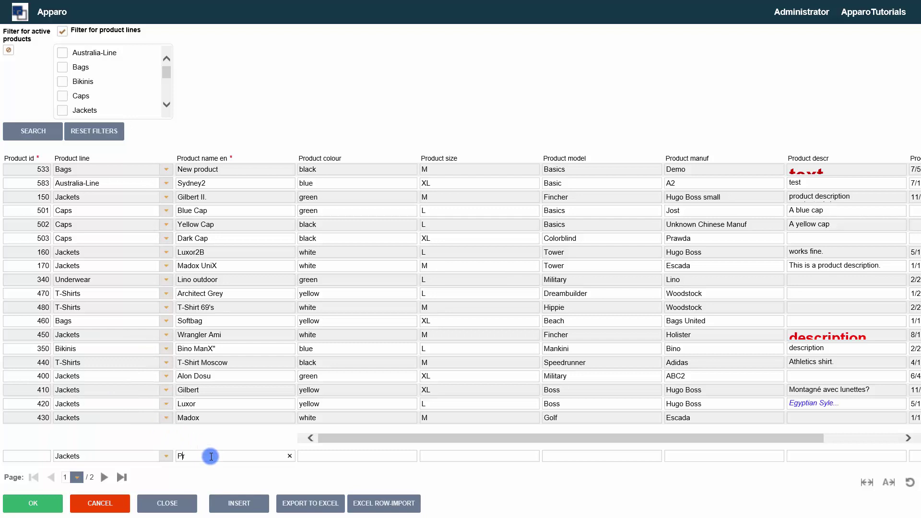
Name the new row 'Product' and switch the grid to page 2
click(211, 456)
text(Product)
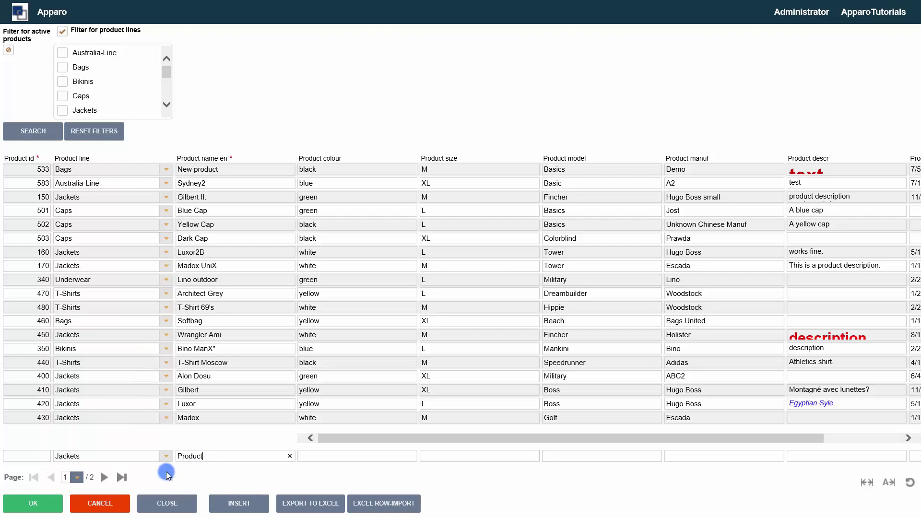
click(78, 478)
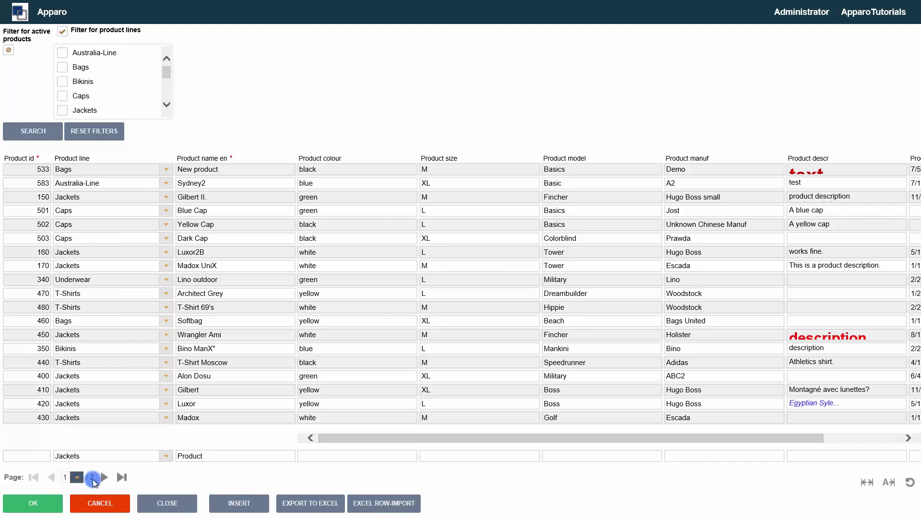
click(103, 477)
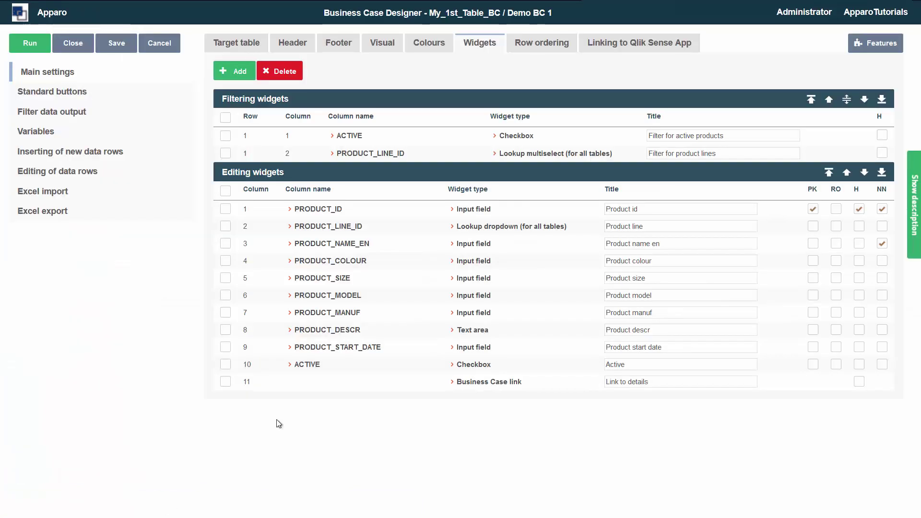
Show the 'Linking to Qlik Sense App' guide for the Apparo Table Extension, ID My_1st_Table_BC
click(641, 45)
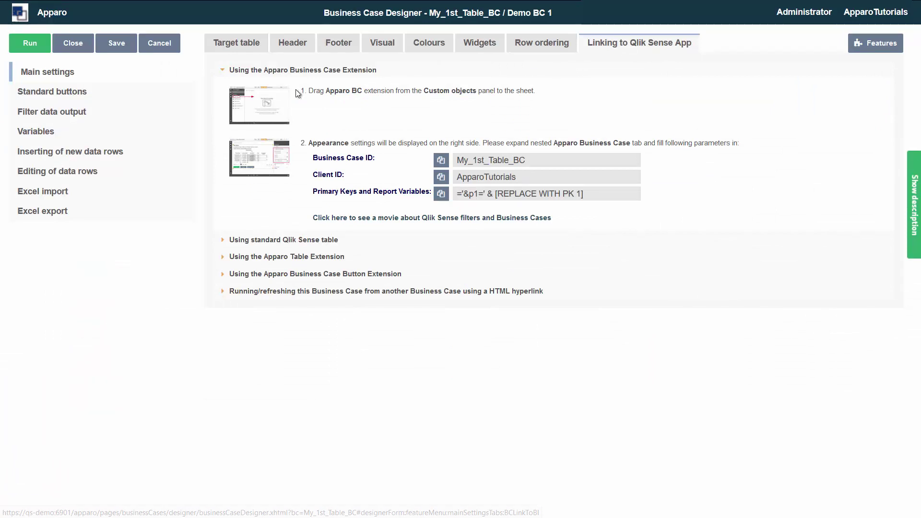
click(258, 241)
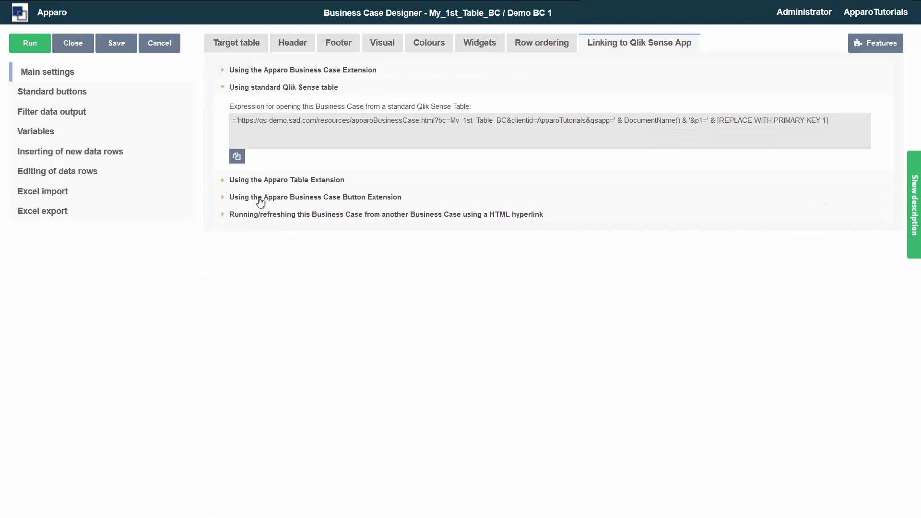
click(267, 181)
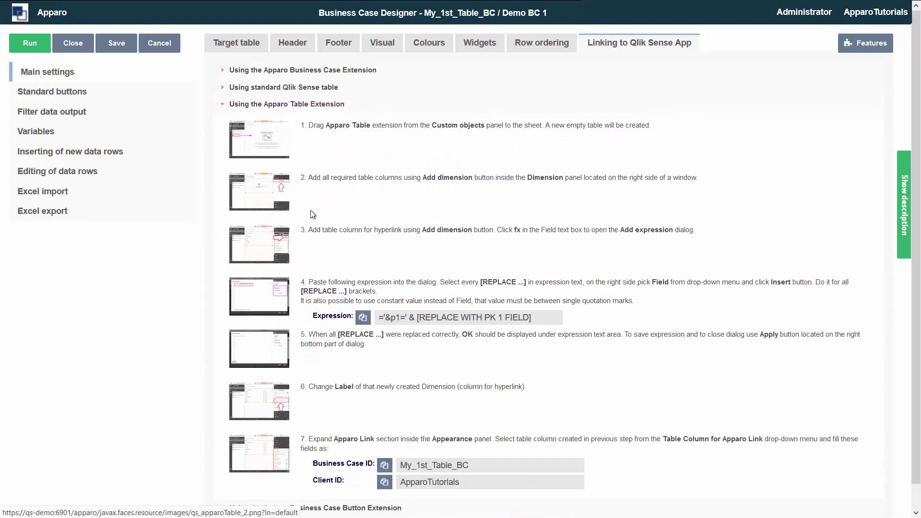
Start a new Single business case My_1st_Single_BC named 'Detail view'
click(73, 42)
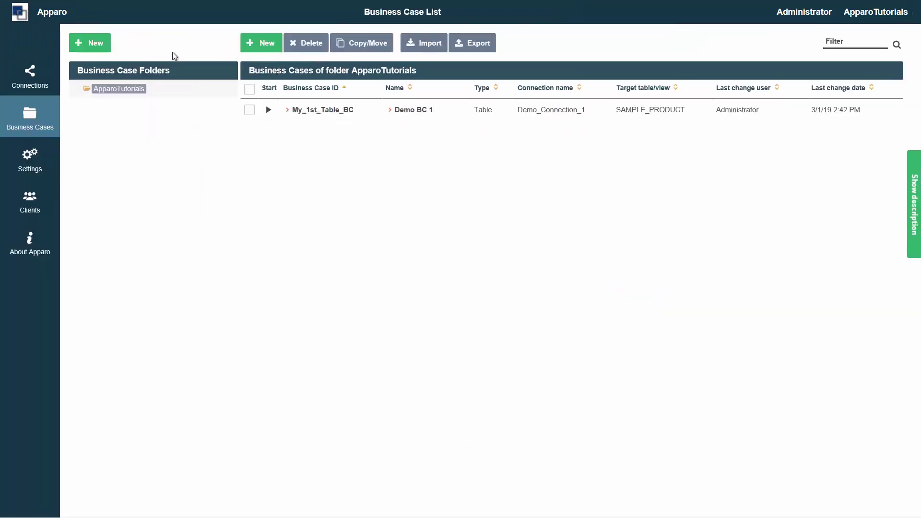
click(260, 43)
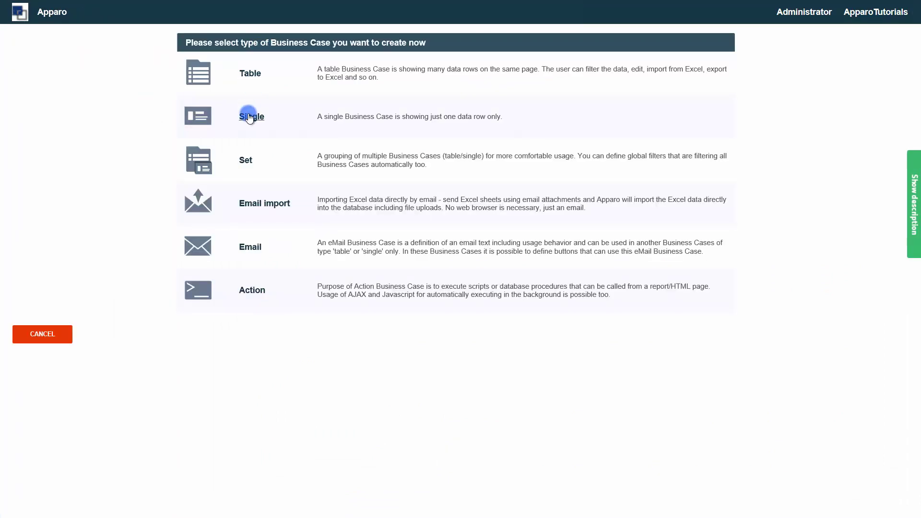
click(249, 117)
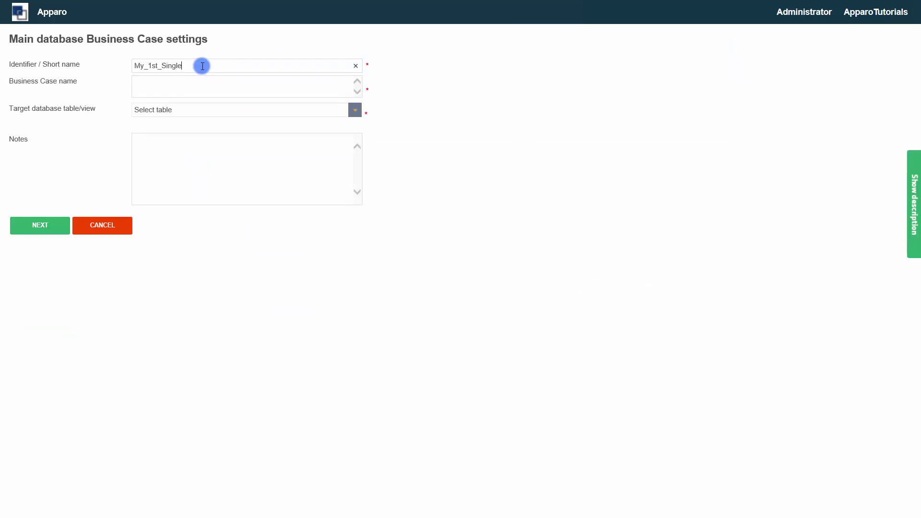
click(192, 81)
text(Detail view)
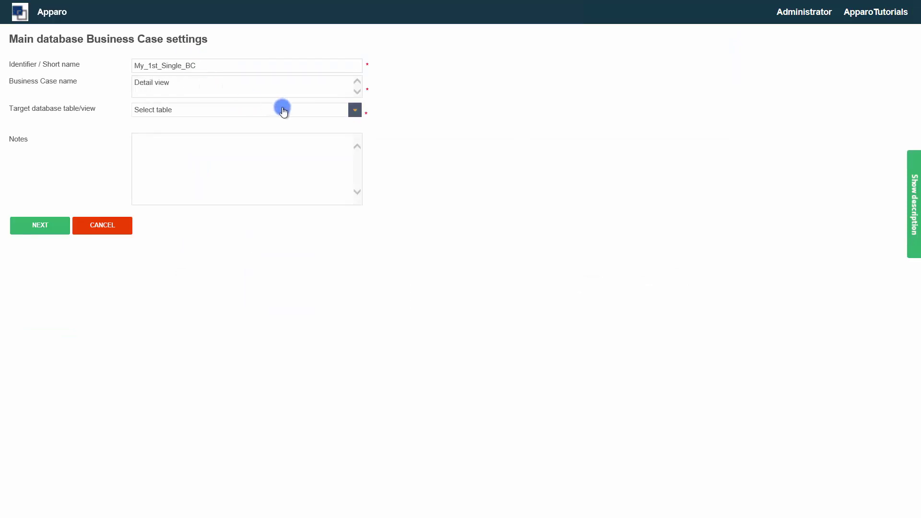
Choose SAMPLE_PRODUCT as the target table and continue to the designer
click(281, 109)
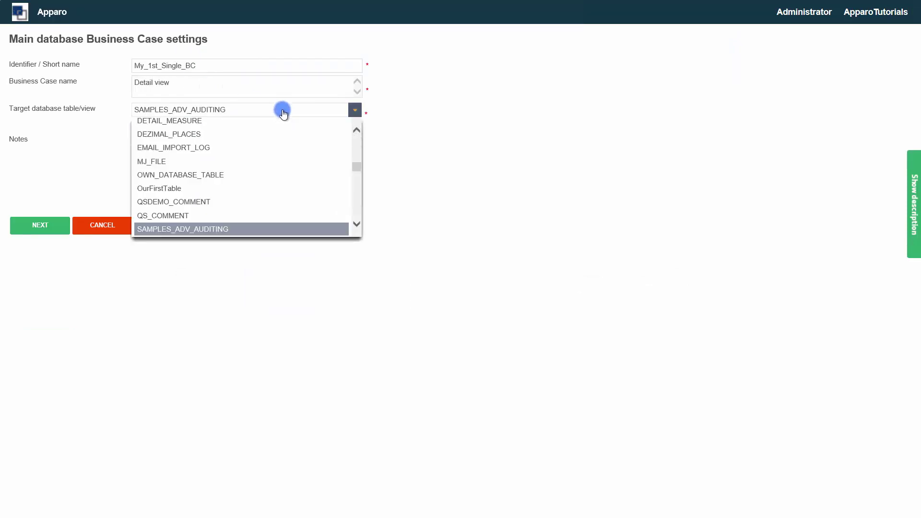
scroll(276, 178, down, 6)
scroll(275, 177, down, 3)
click(249, 154)
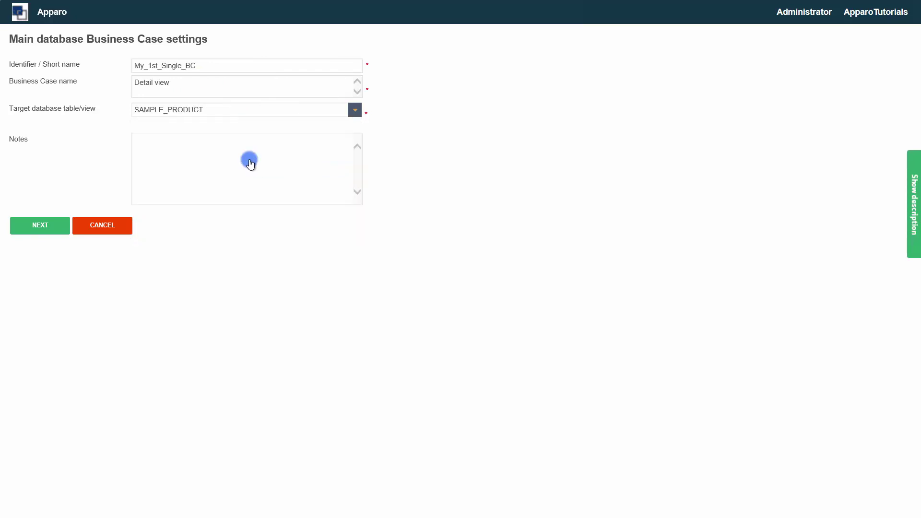
click(52, 225)
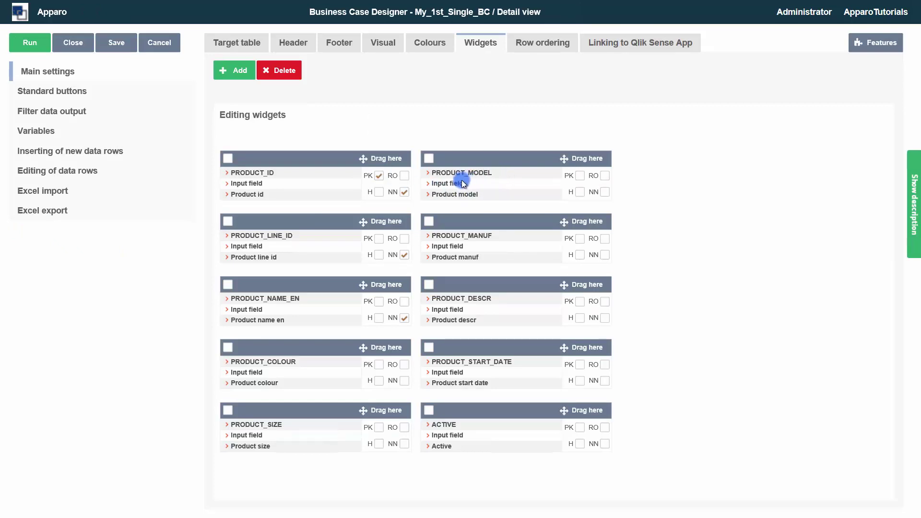
Make PRODUCT_ID read-only, then test-run the Detail view's one-record form and close it
click(403, 177)
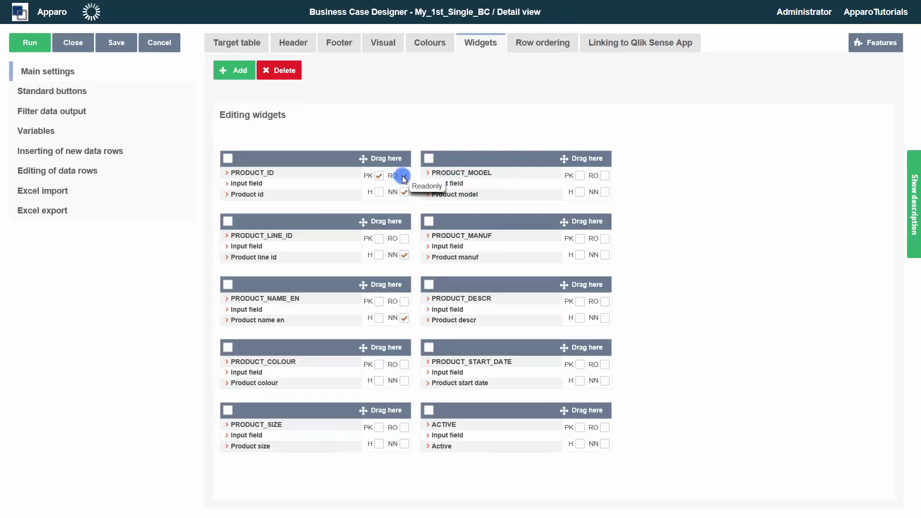
click(35, 48)
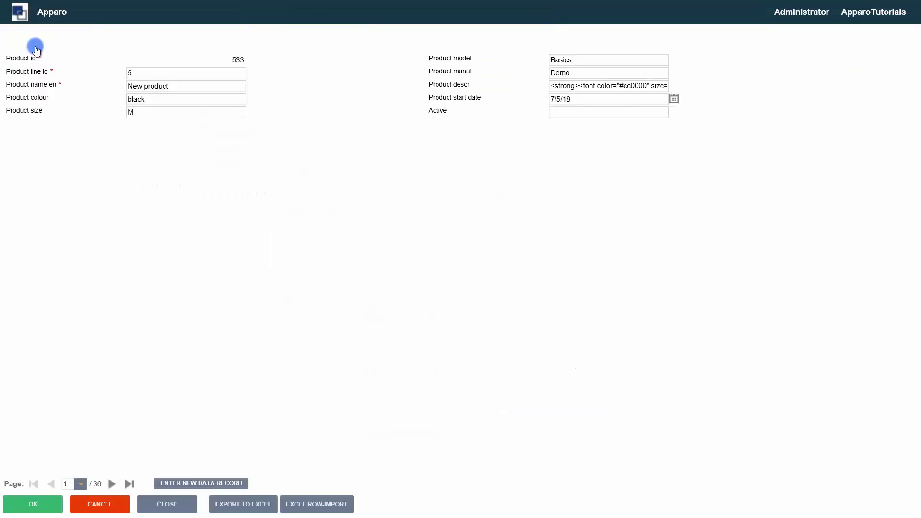
click(136, 74)
click(575, 111)
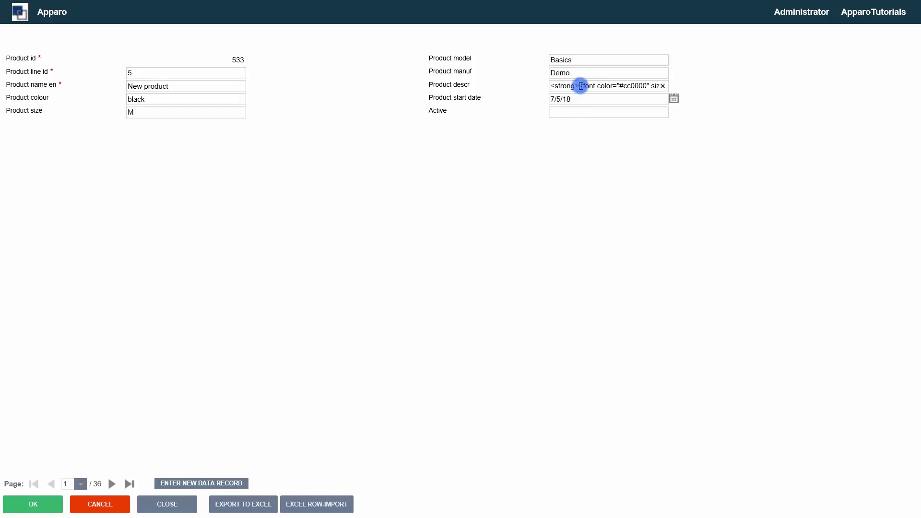
click(178, 502)
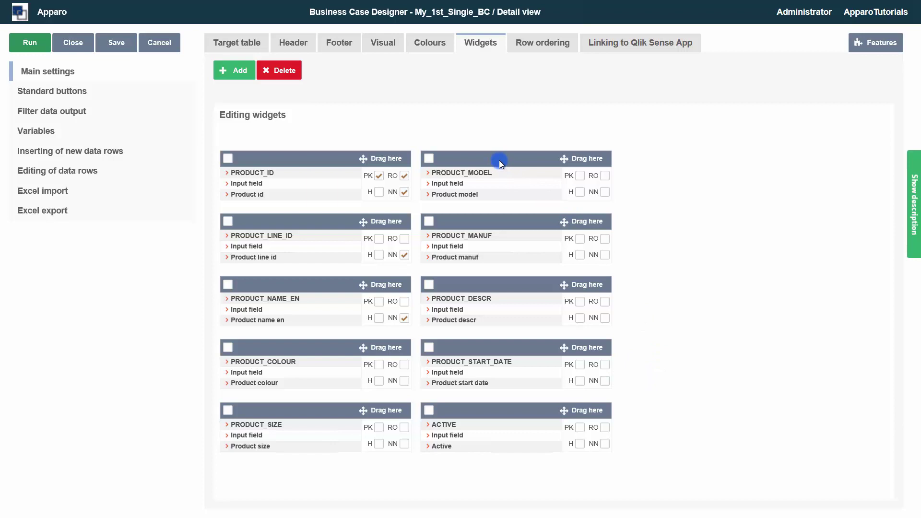
Move PRODUCT_MODEL below PRODUCT_SIZE and PRODUCT_MANUF below PRODUCT_MODEL
drag(501, 159, 278, 460)
scroll(451, 227, down, 1)
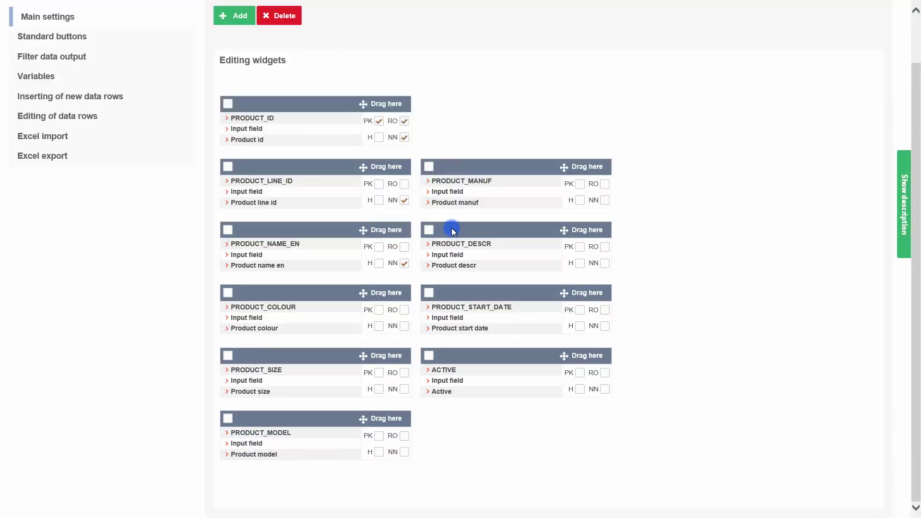
drag(488, 172, 283, 470)
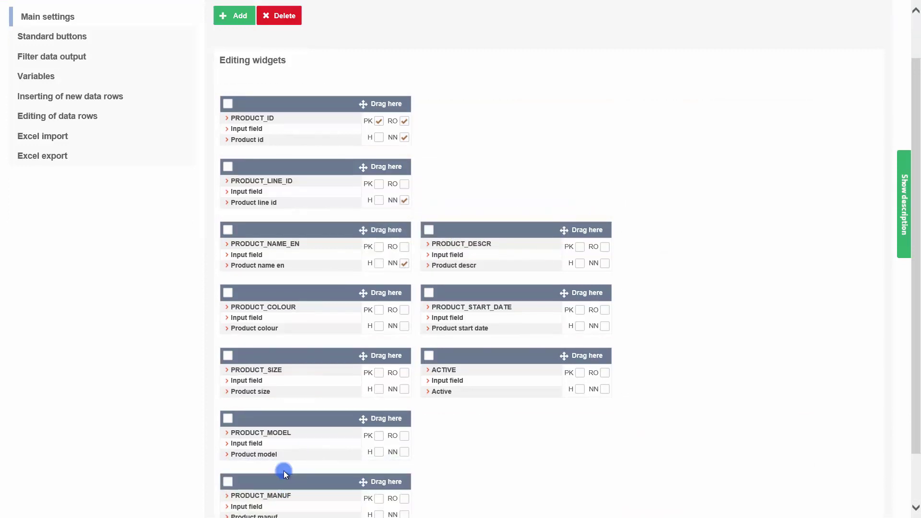
scroll(410, 340, down, 1)
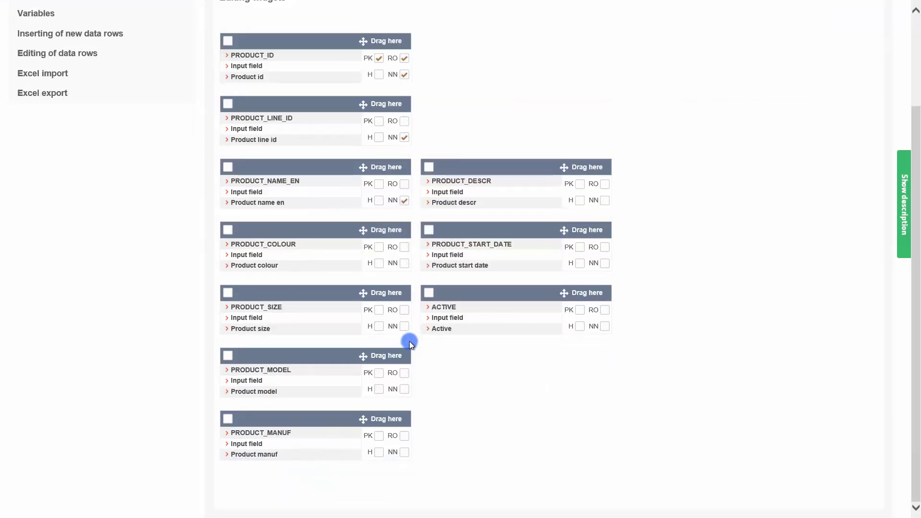
Place PRODUCT_START_DATE and ACTIVE after PRODUCT_MANUF, and PRODUCT_DESCR beside PRODUCT_ID
drag(479, 235, 310, 455)
drag(296, 465, 296, 464)
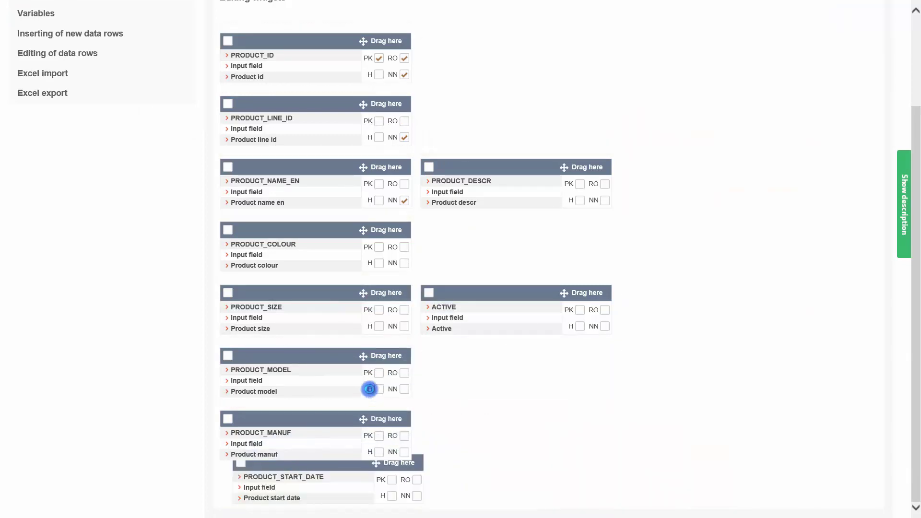
scroll(393, 373, down, 2)
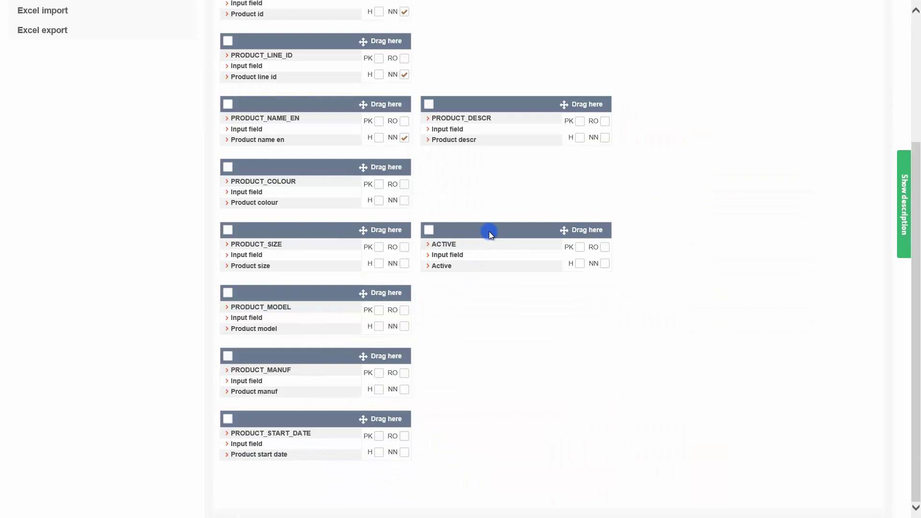
drag(488, 231, 280, 481)
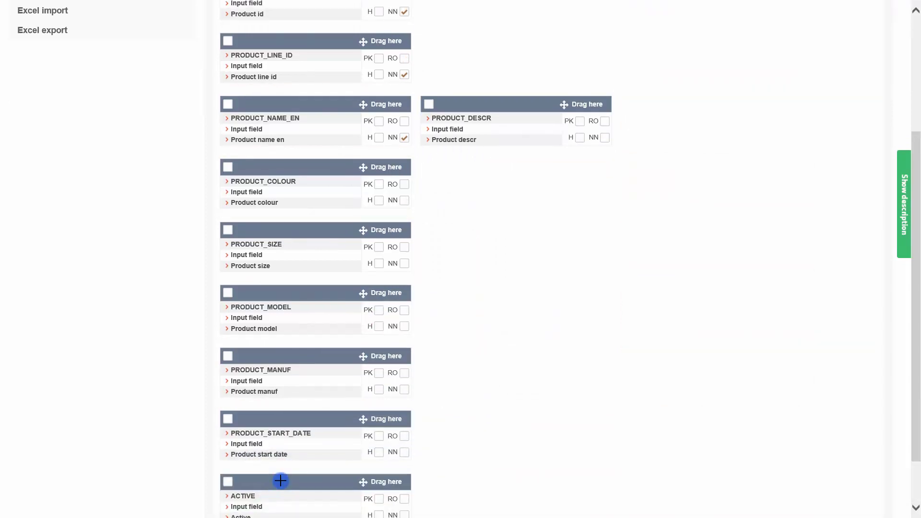
scroll(374, 421, up, 4)
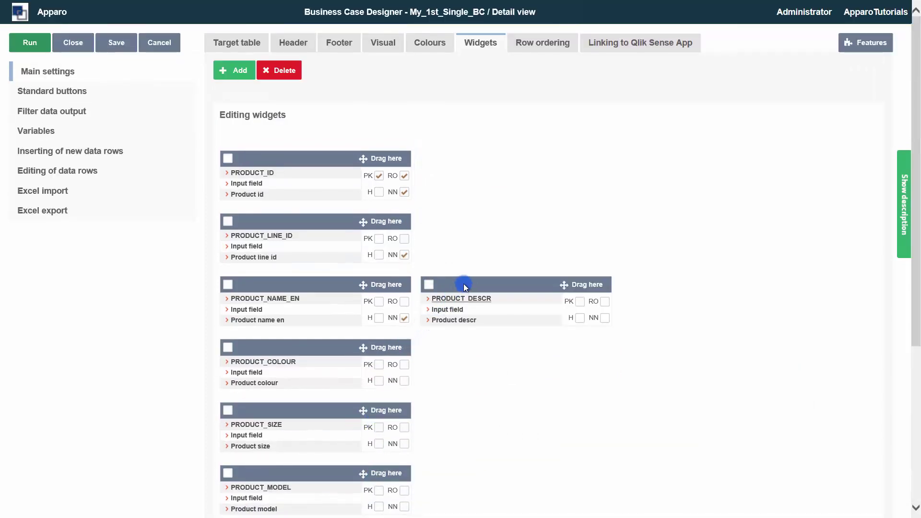
drag(471, 283, 470, 182)
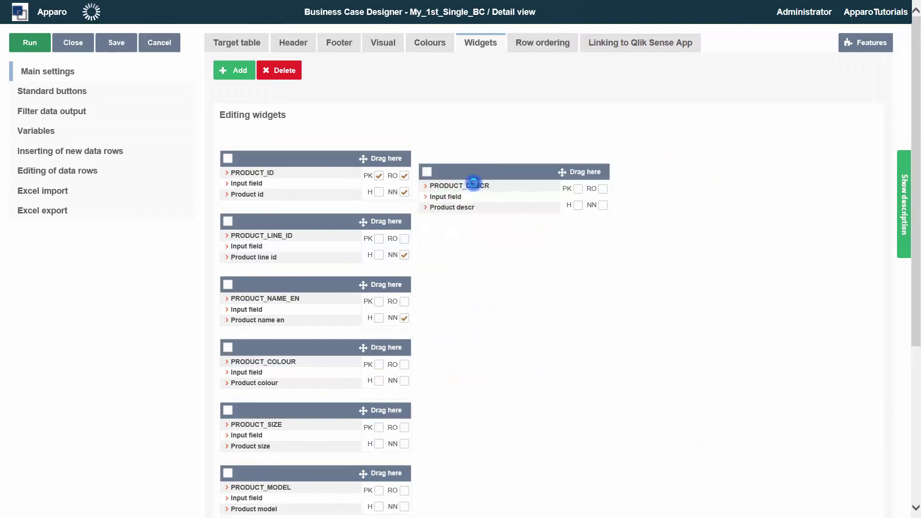
Turn PRODUCT_LINE_ID into a lookup dropdown using the SAMPLE_PRODUCT_LINE table
click(272, 236)
click(37, 69)
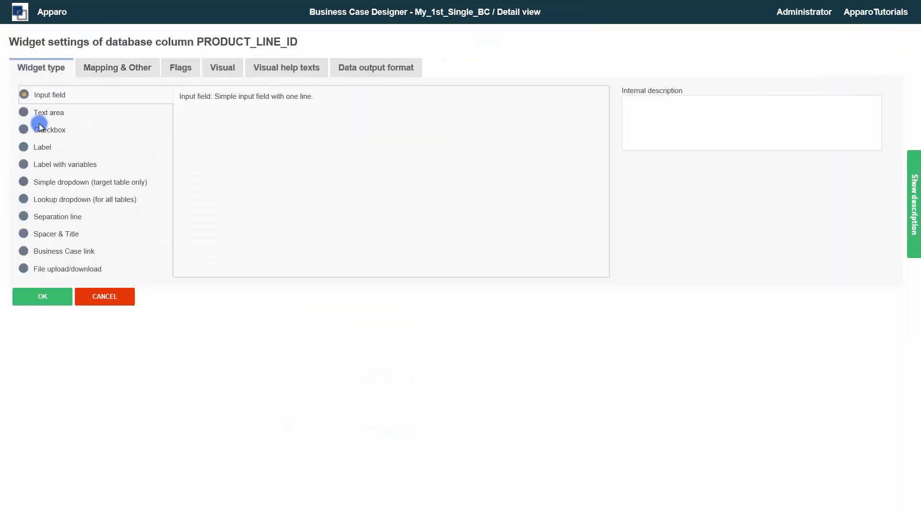
click(206, 70)
click(309, 96)
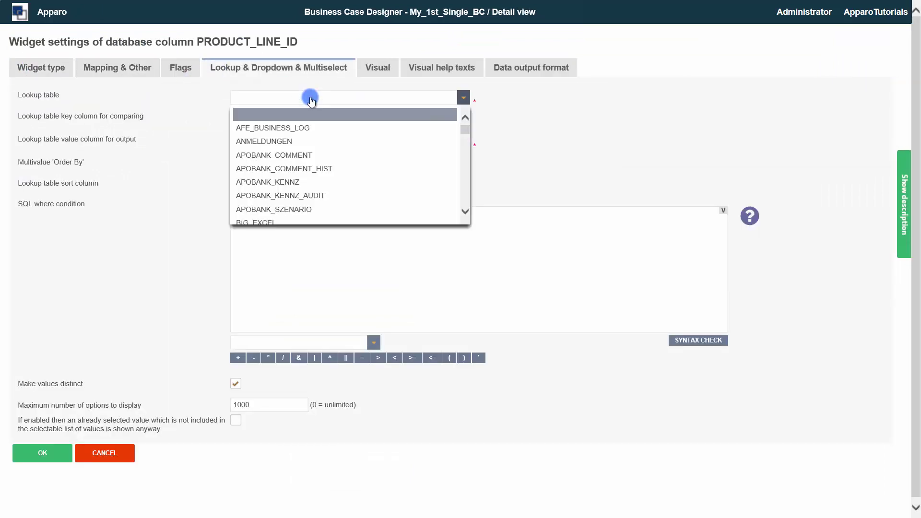
scroll(311, 153, down, 3)
scroll(310, 158, down, 5)
click(308, 207)
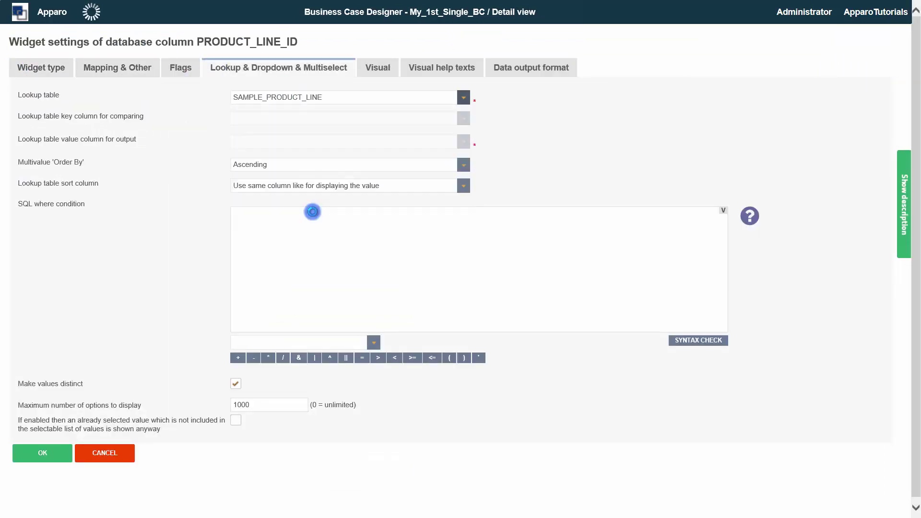
Key the lookup on PRODUCT_LINE_ID, display PRODUCT_LINE_NAME_EN, and label it Product line
click(463, 118)
click(434, 147)
click(463, 142)
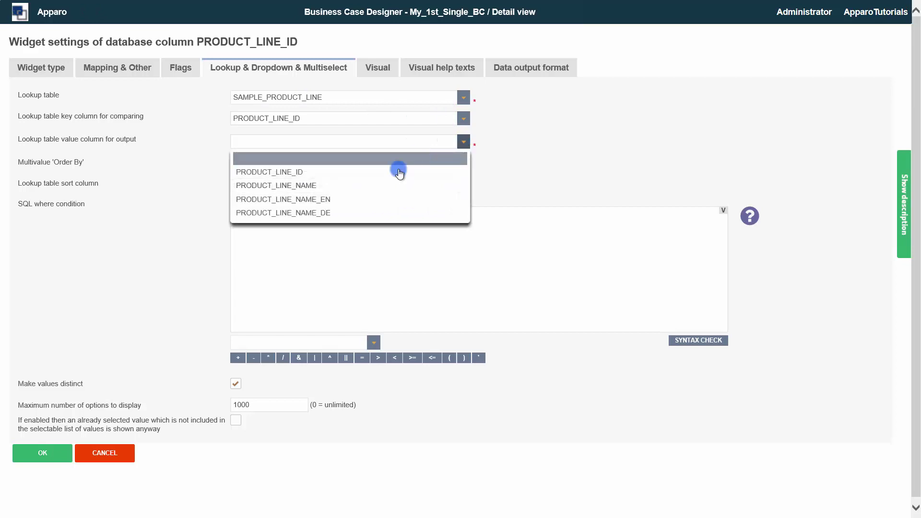
click(391, 196)
click(380, 68)
click(231, 143)
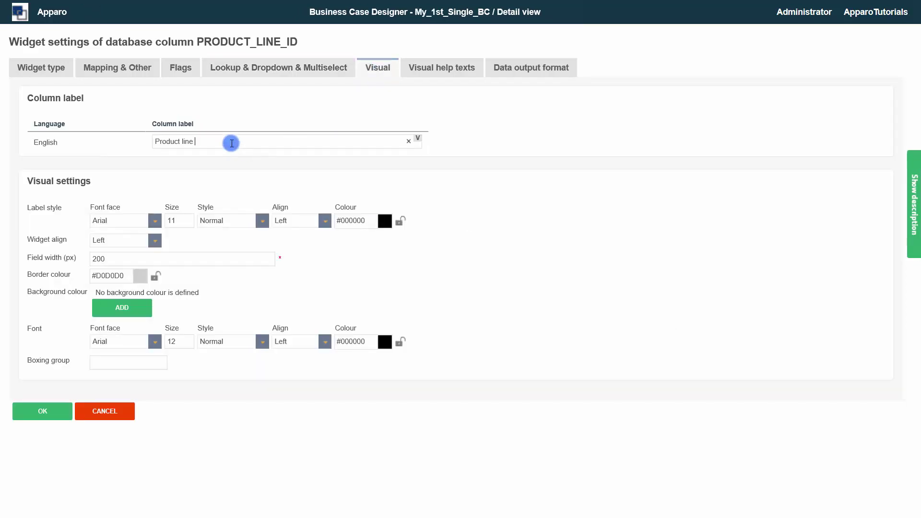
click(43, 411)
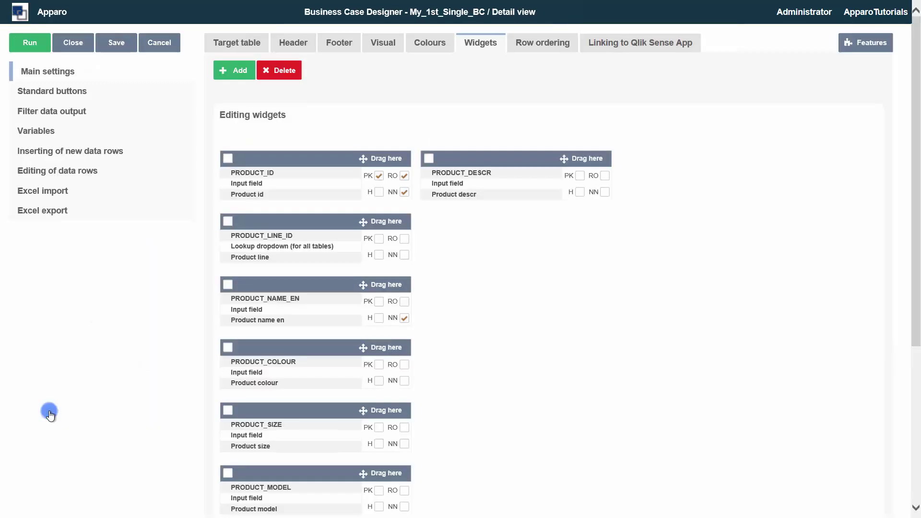
Change the ACTIVE widget into a checkbox
scroll(202, 398, down, 5)
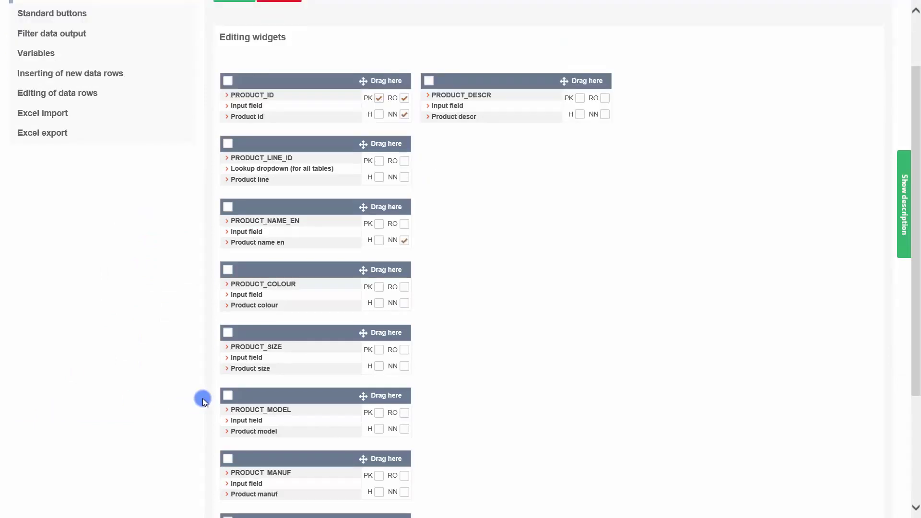
click(250, 434)
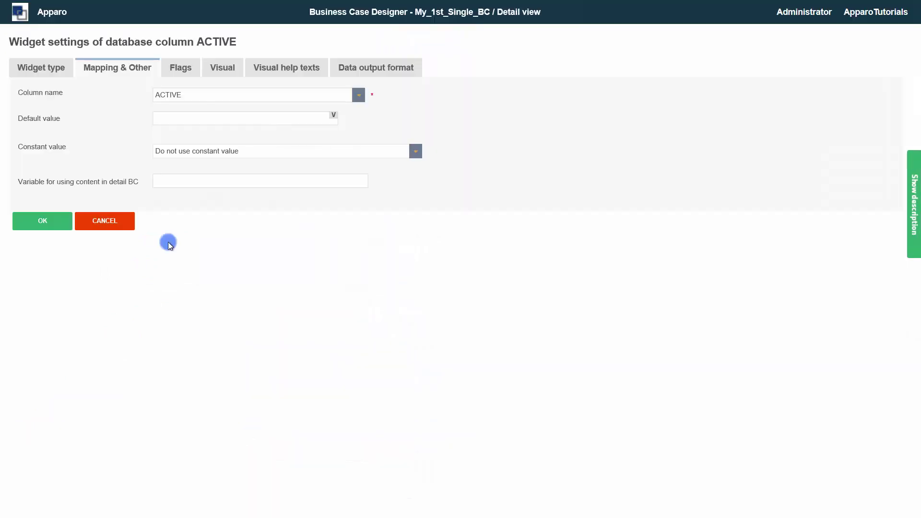
click(49, 67)
click(24, 132)
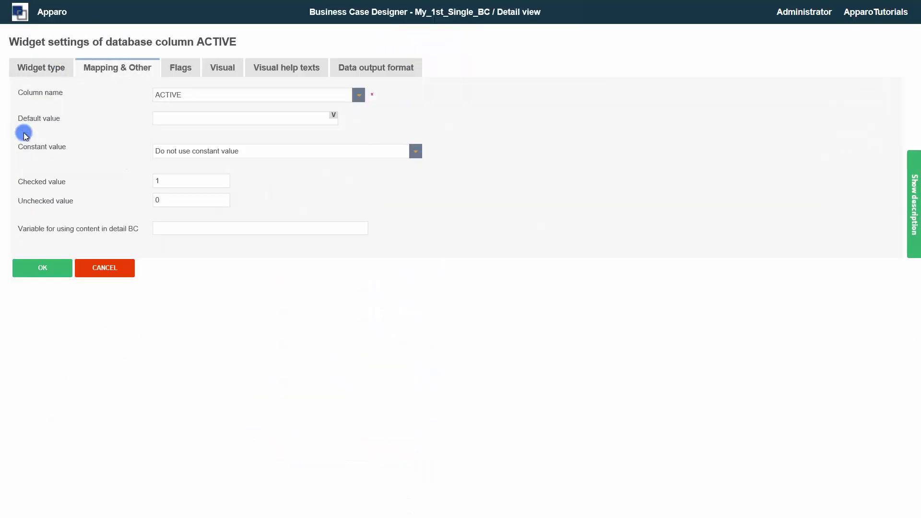
click(38, 267)
Make PRODUCT_DESCR an HTML rich-text area labelled Product description
click(474, 175)
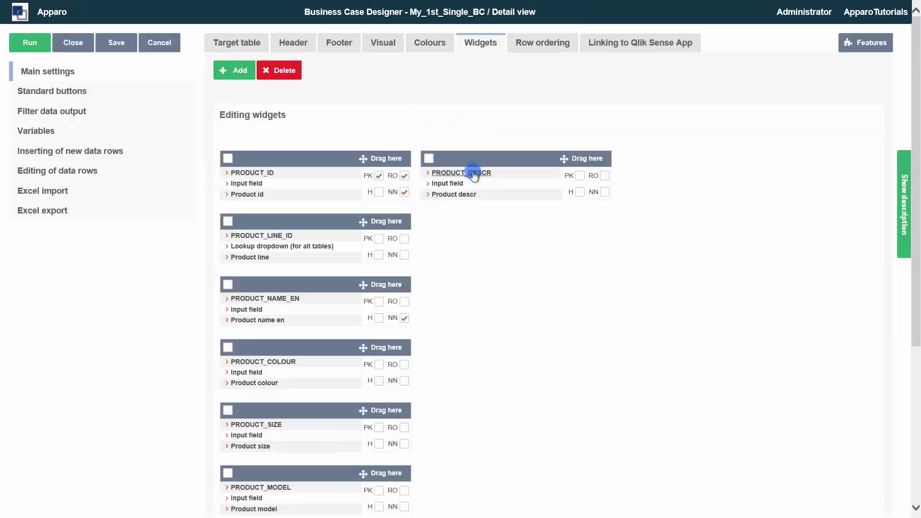
click(62, 68)
click(117, 67)
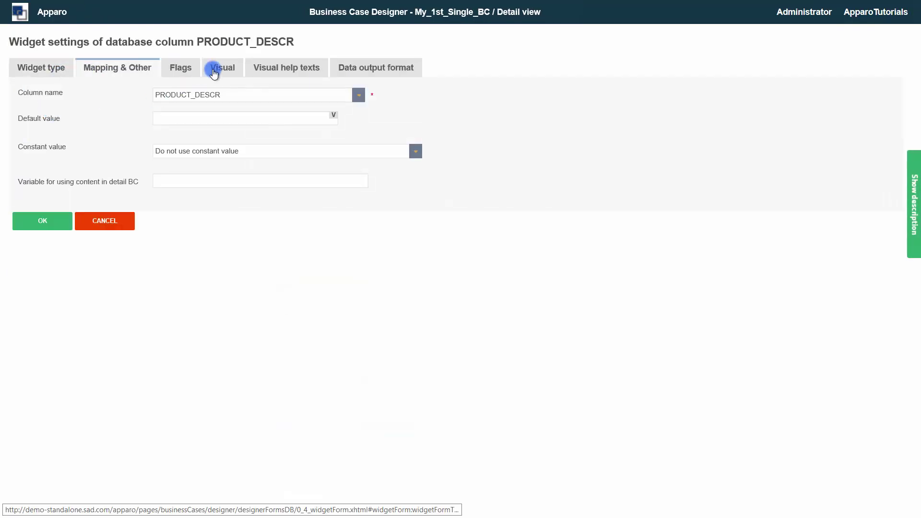
click(214, 71)
drag(190, 268, 163, 269)
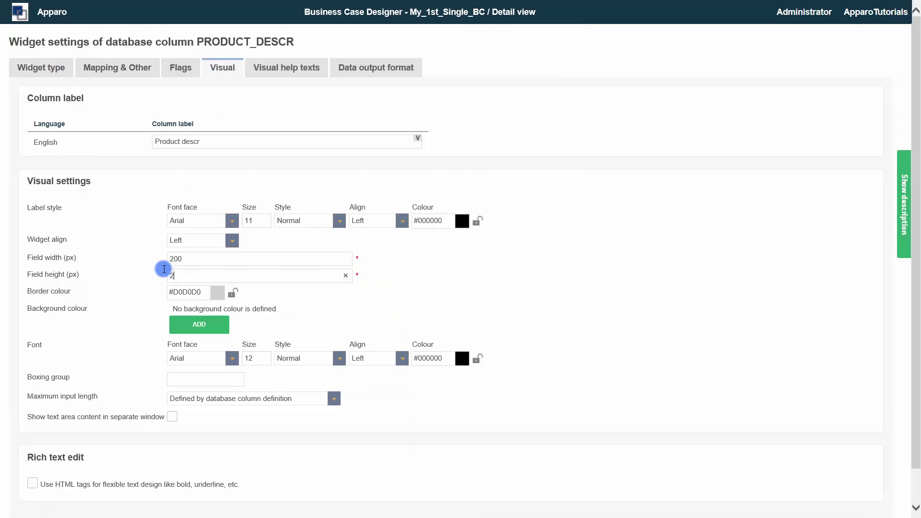
click(33, 482)
click(215, 141)
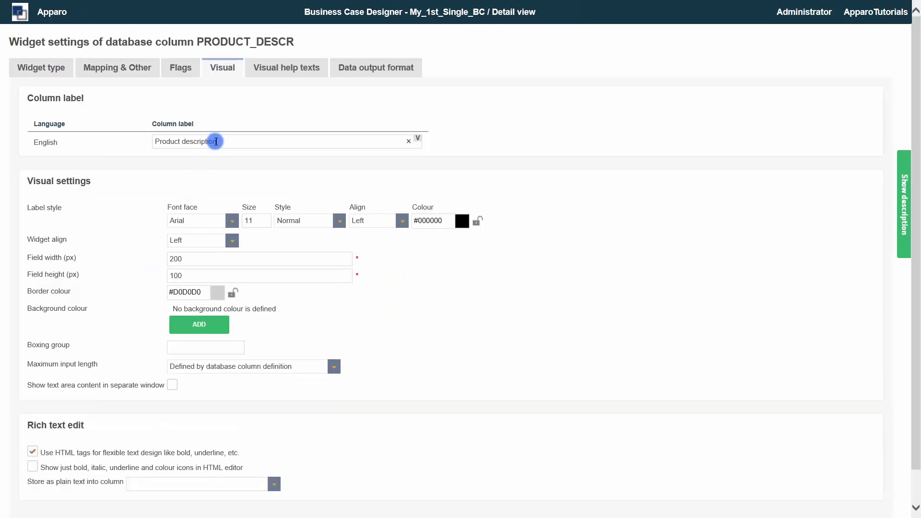
scroll(113, 275, down, 1)
click(35, 495)
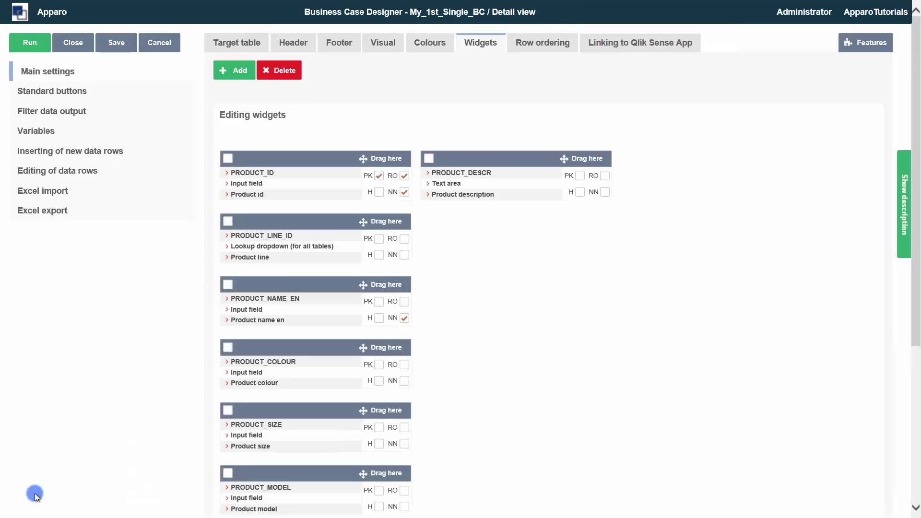
click(32, 45)
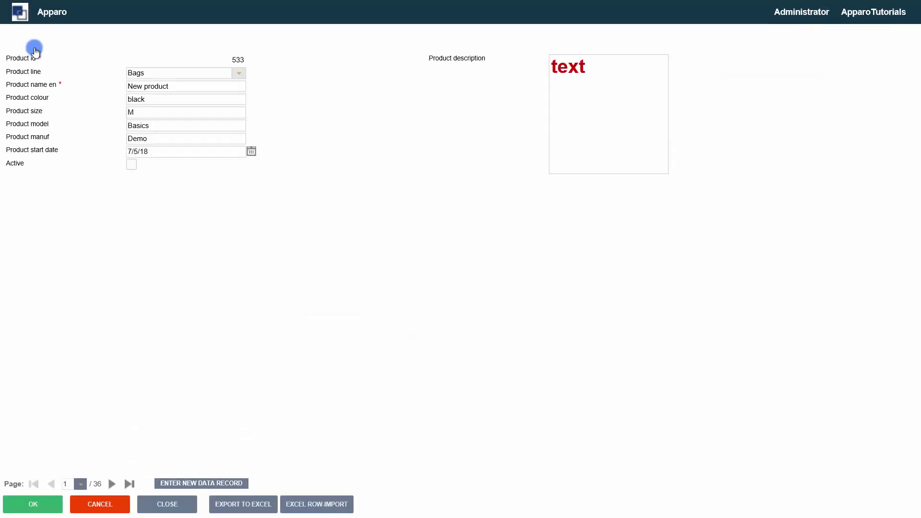
click(634, 102)
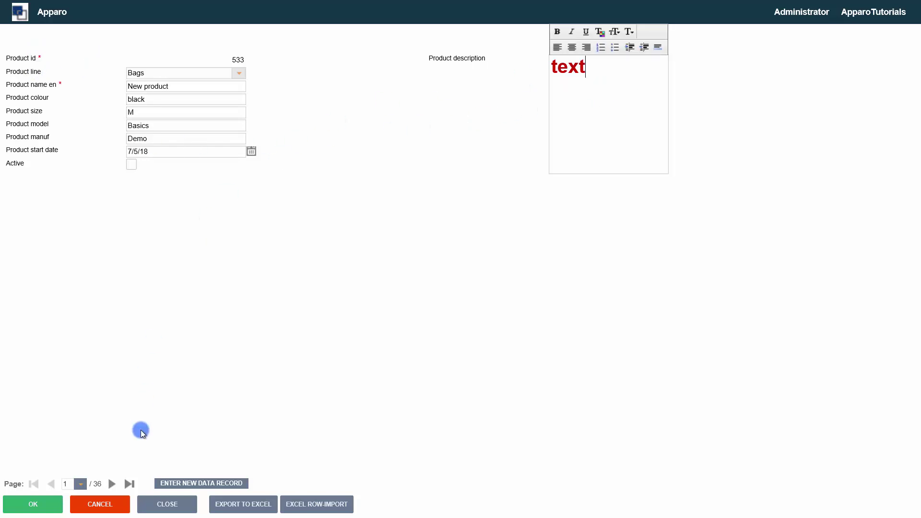
click(158, 501)
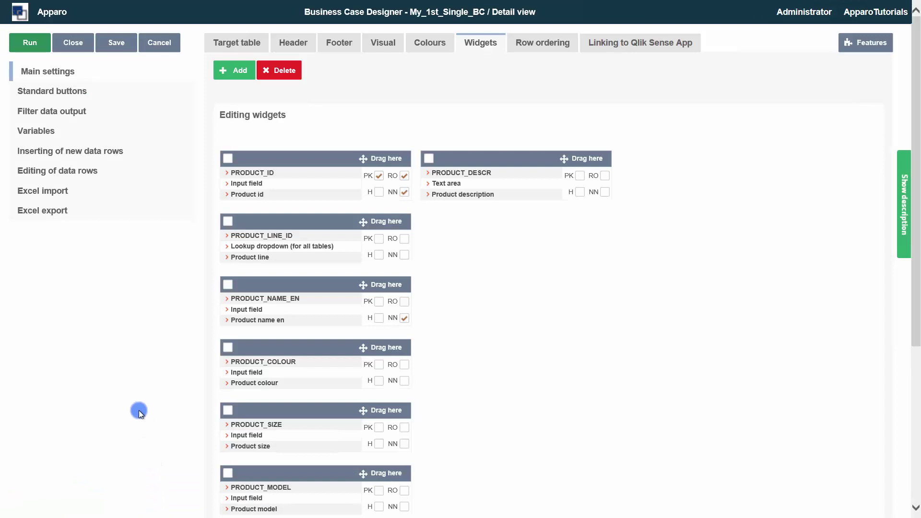
Set label width to 120 and widget width to 210, then check the layout in a test run
click(376, 48)
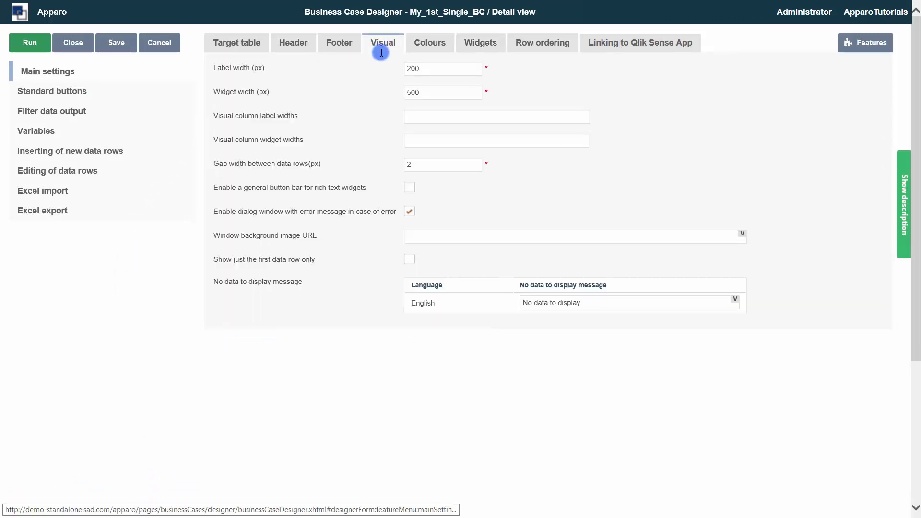
click(431, 71)
text(12)
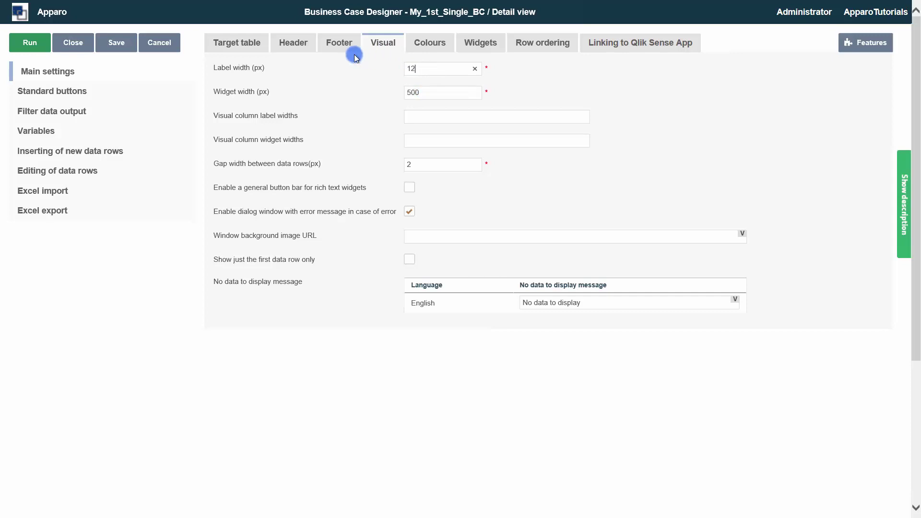
text(021)
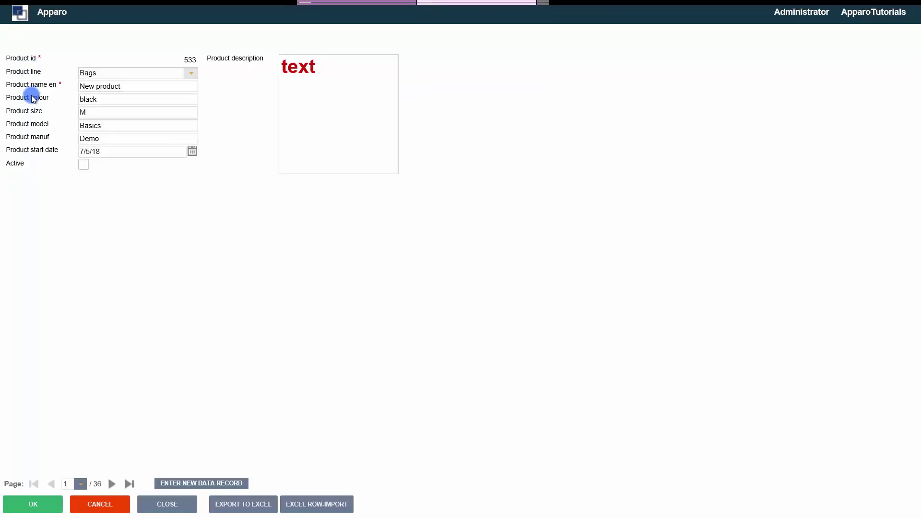
click(152, 503)
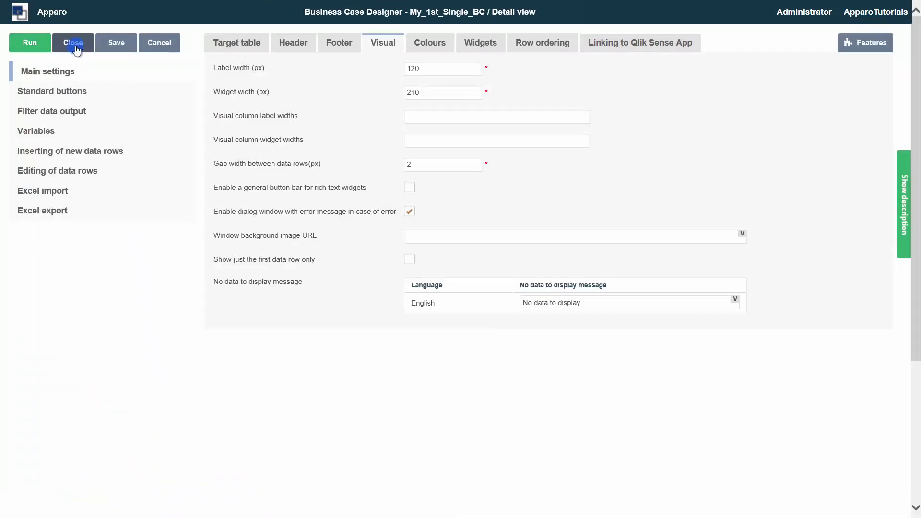
Return to Demo BC 1 and add a new widget of type Business Case link
click(73, 43)
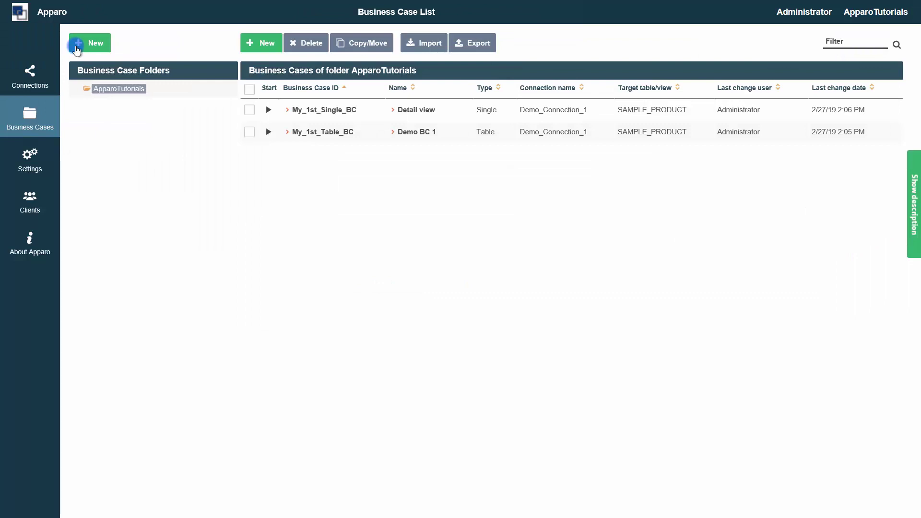
click(321, 132)
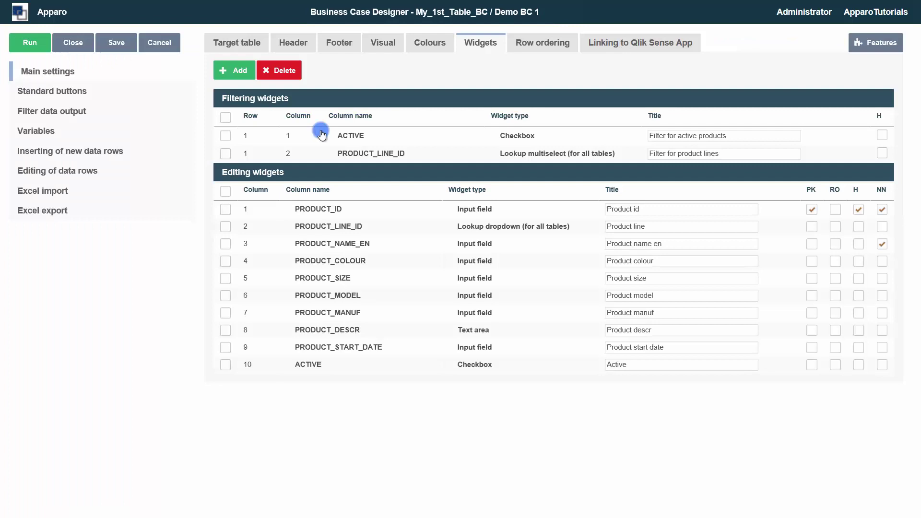
click(234, 72)
click(232, 91)
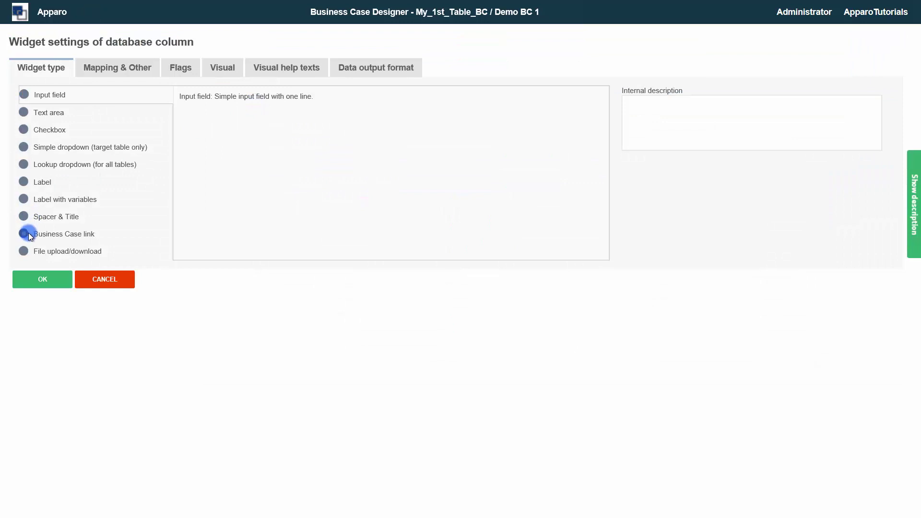
click(27, 234)
Link it to My_1st_Single_BC, mapping PRODUCT_ID to the master's PRODUCT_ID
click(145, 67)
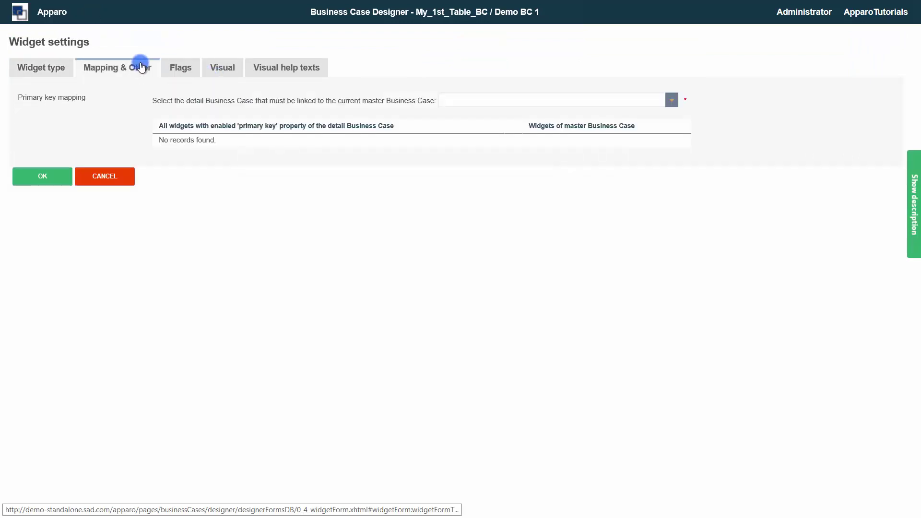
click(670, 99)
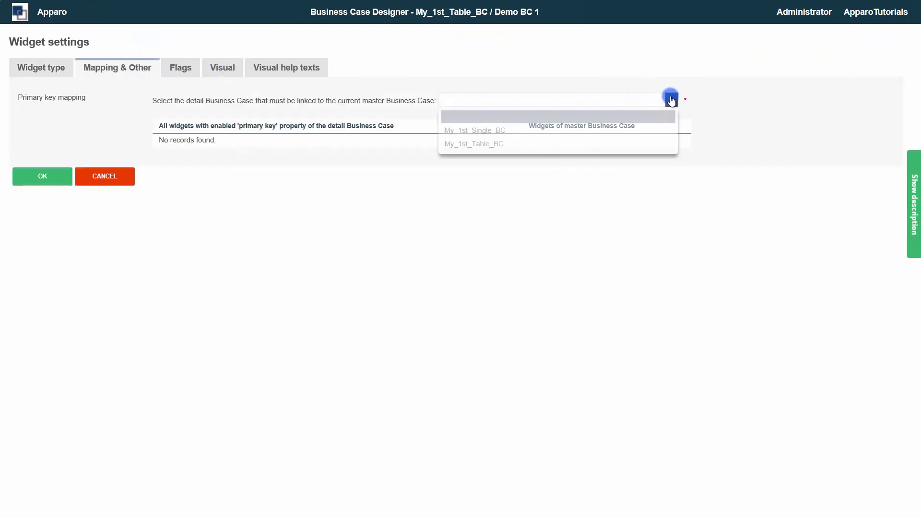
click(611, 129)
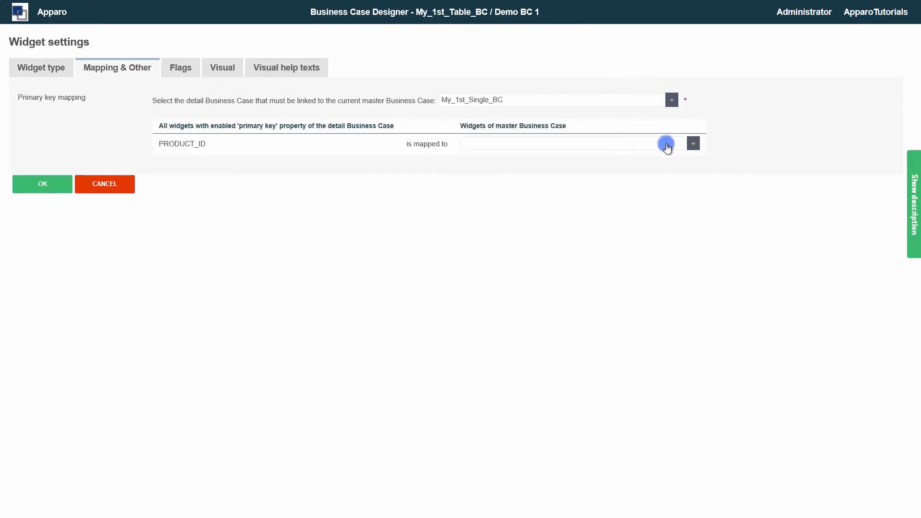
click(692, 143)
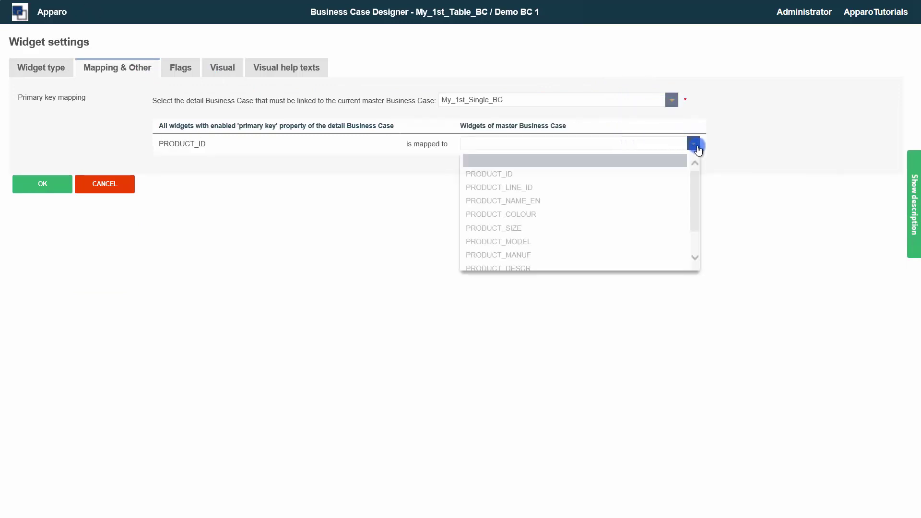
click(642, 174)
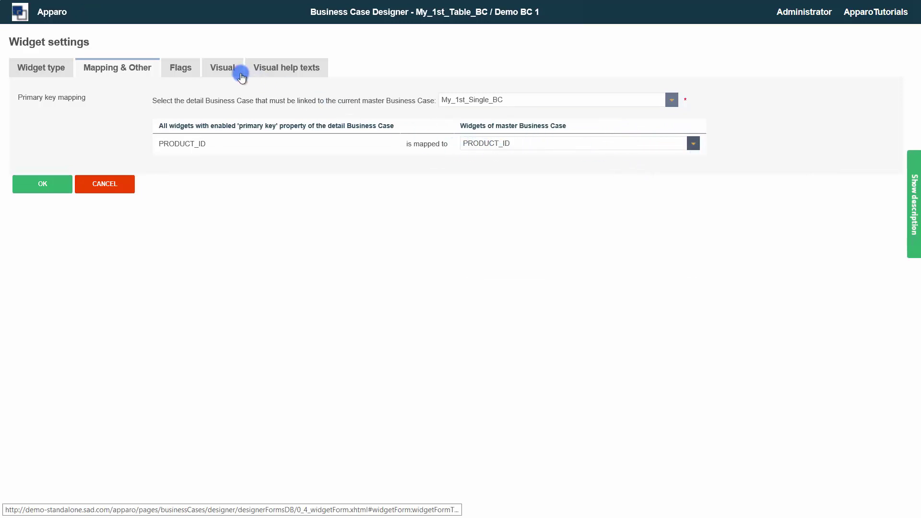
Set column label 'Link to details' and window title 'Product details', then go to the link name field
click(218, 72)
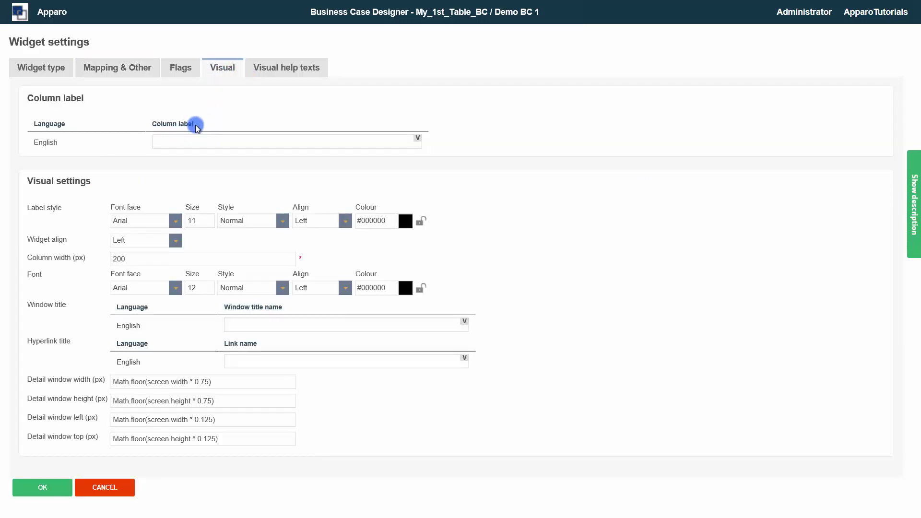
click(191, 140)
text(Link to details)
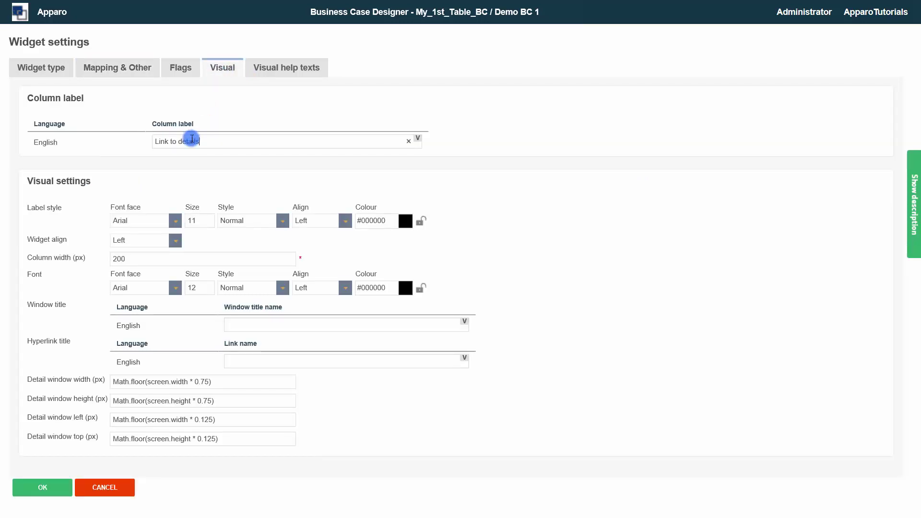
click(254, 323)
text(Produc)
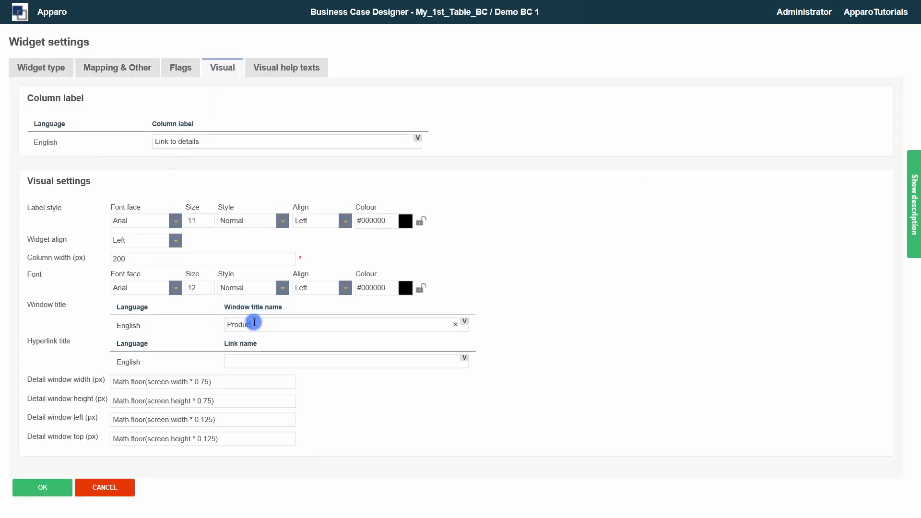
text(t details)
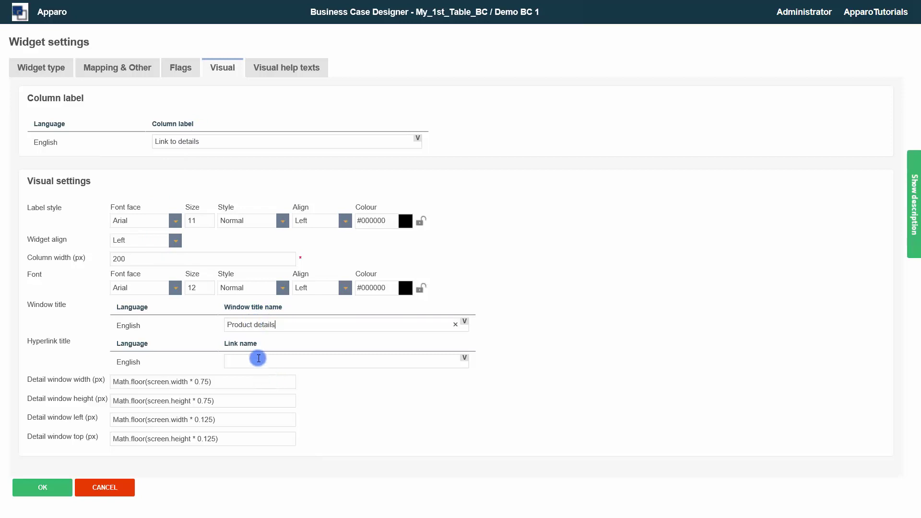
click(258, 359)
Name the link 'Open details', apply it, and run Demo BC 1 to see the new column
text(Open details)
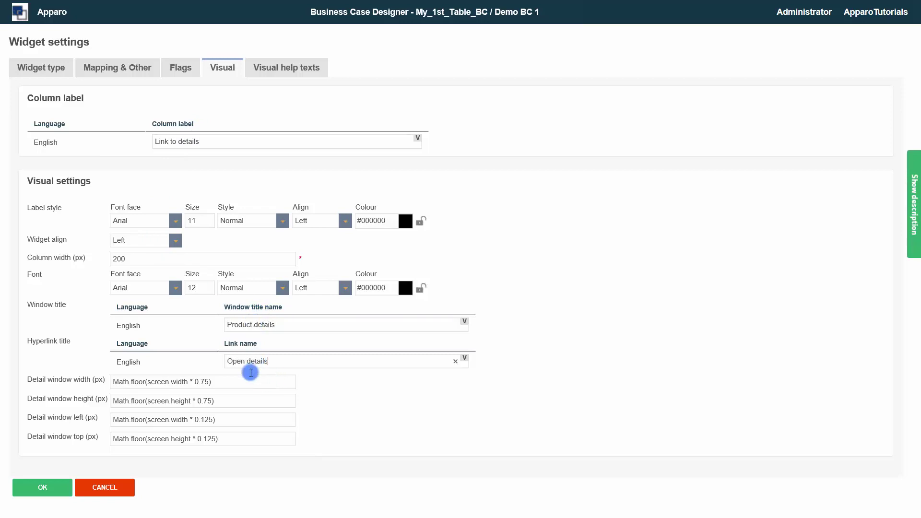
click(36, 487)
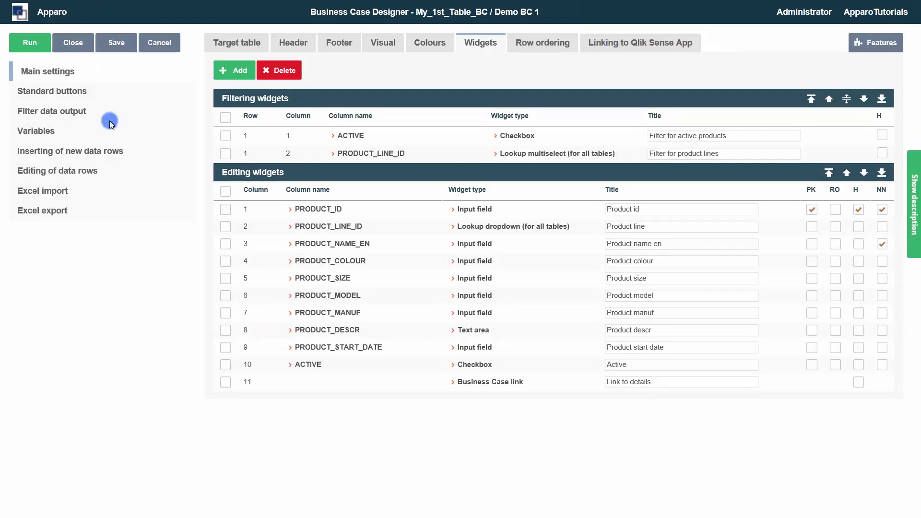
click(30, 37)
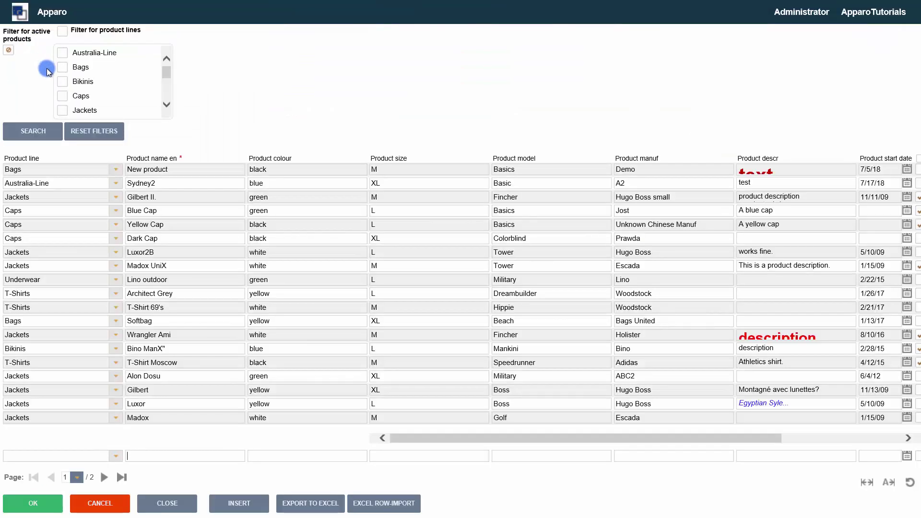
drag(394, 437, 513, 438)
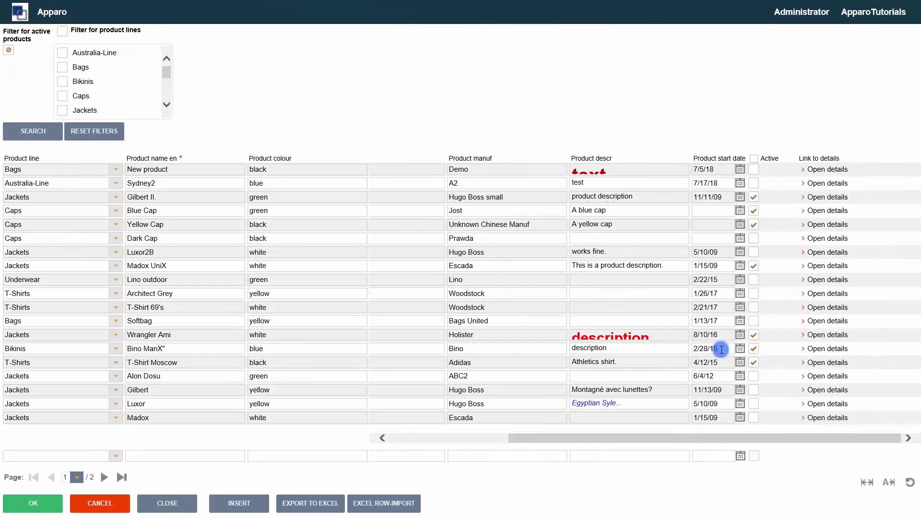
Open Gilbert II's details, make its product description bold, and close the window
click(832, 196)
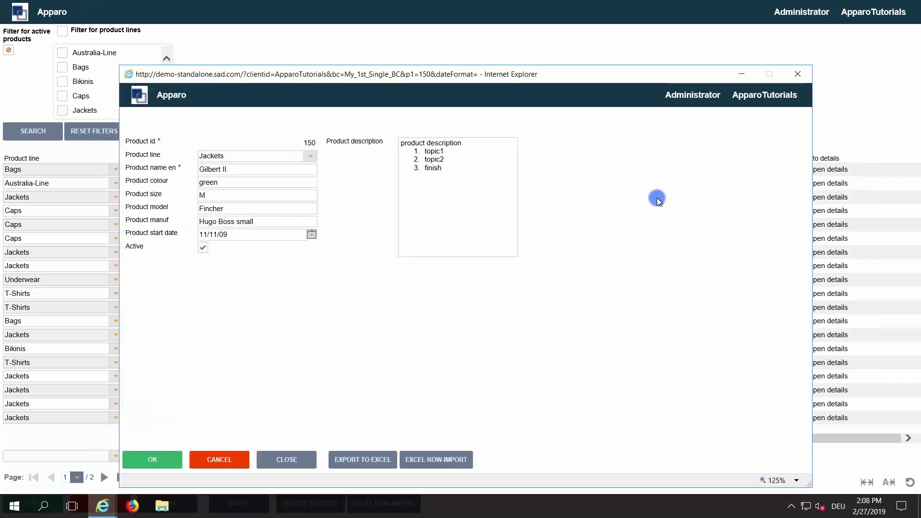
click(470, 166)
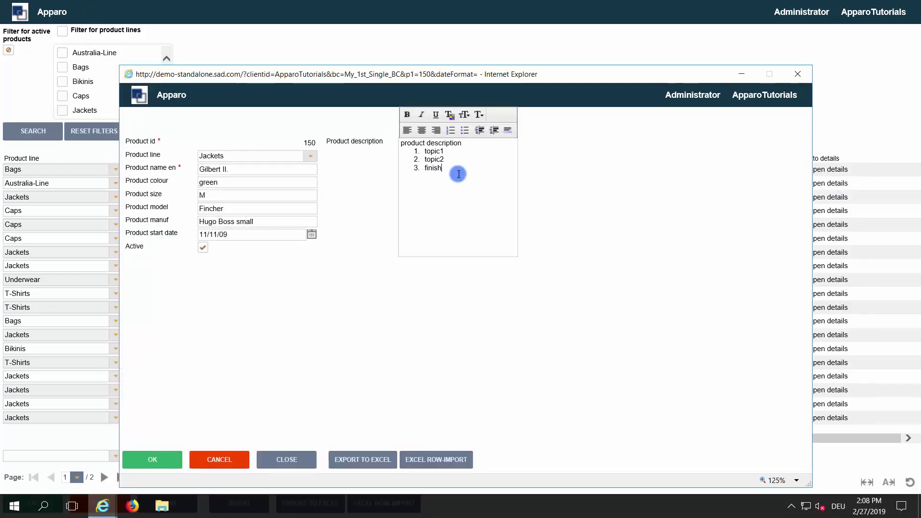
drag(456, 171, 412, 120)
click(411, 118)
click(468, 214)
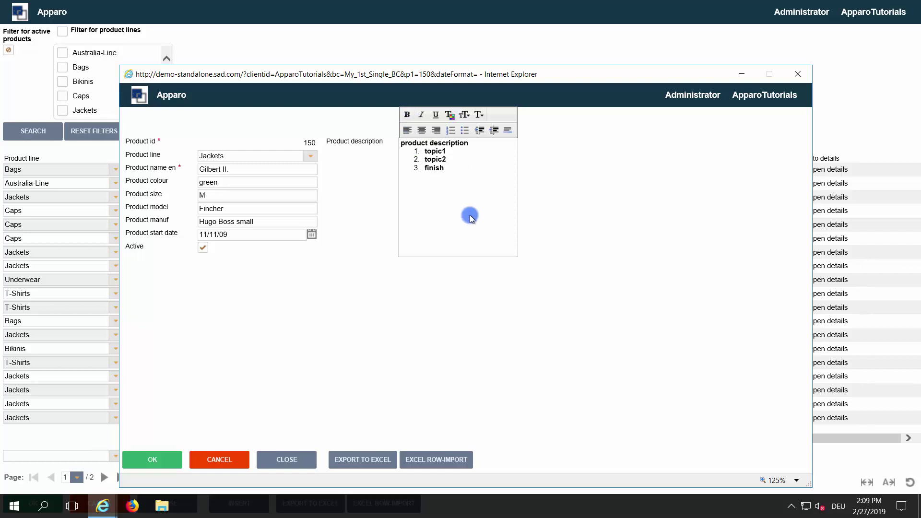
click(288, 460)
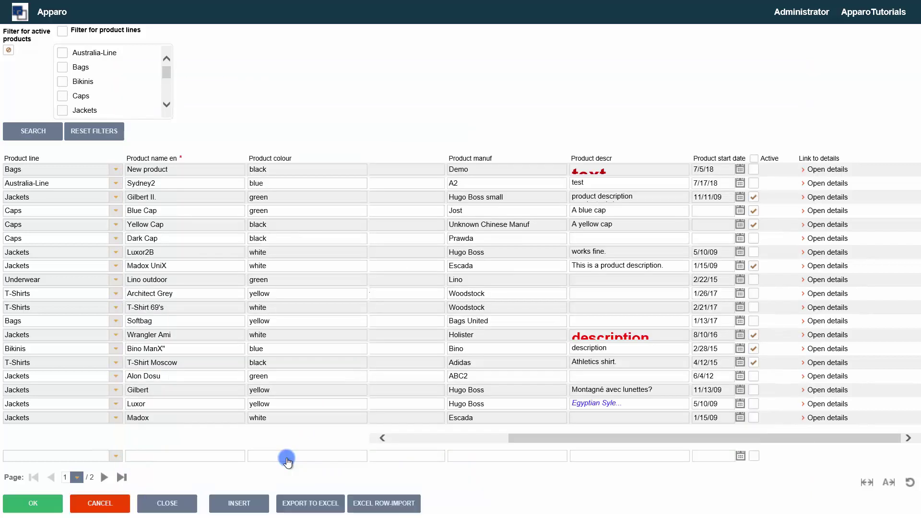
Set the link's flags to show details in the same window and refresh the master table
click(179, 504)
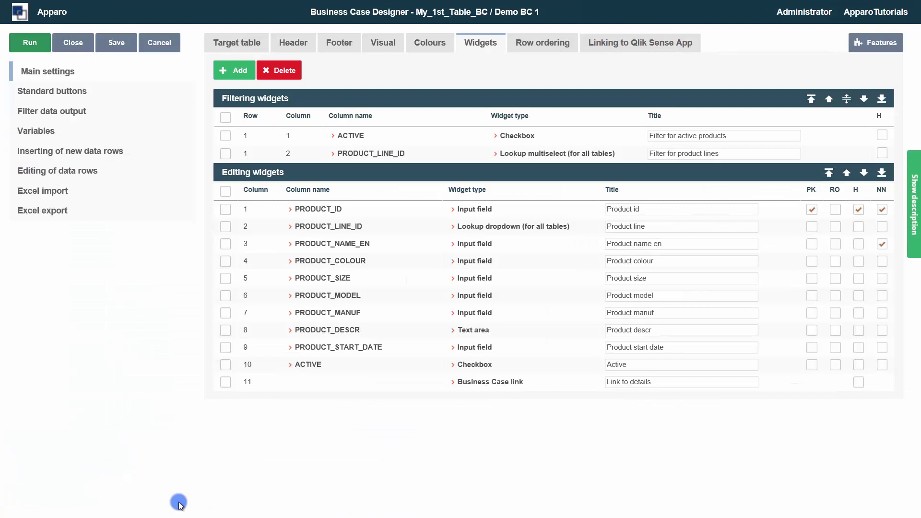
click(476, 386)
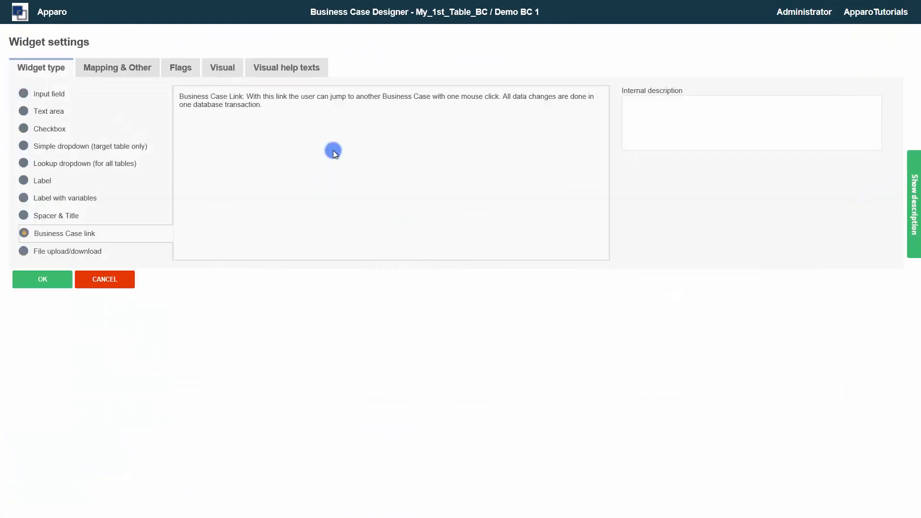
click(180, 69)
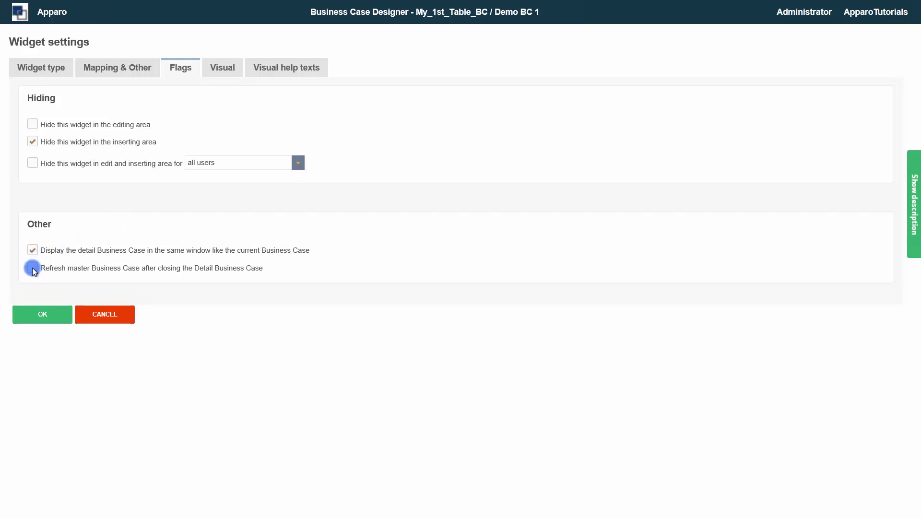
click(38, 316)
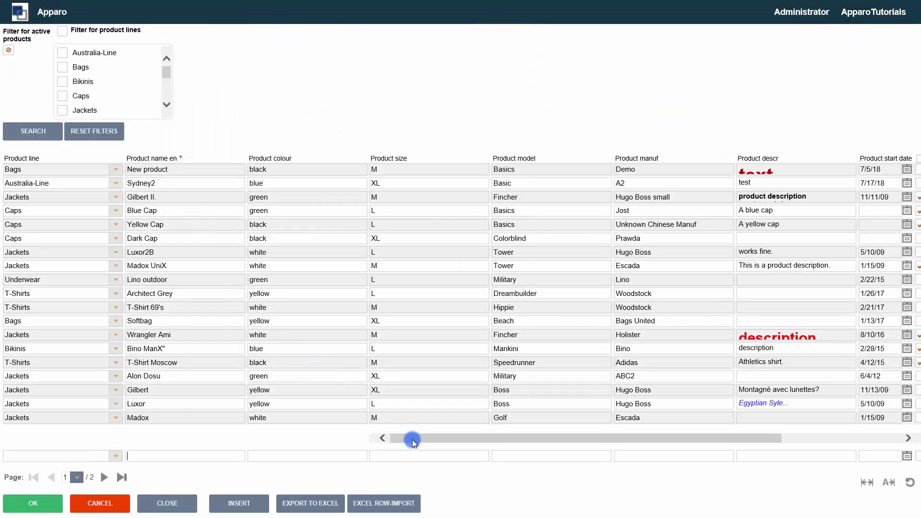
Change New product's size from M to XL in its details and verify XL in the grid
drag(413, 442, 629, 449)
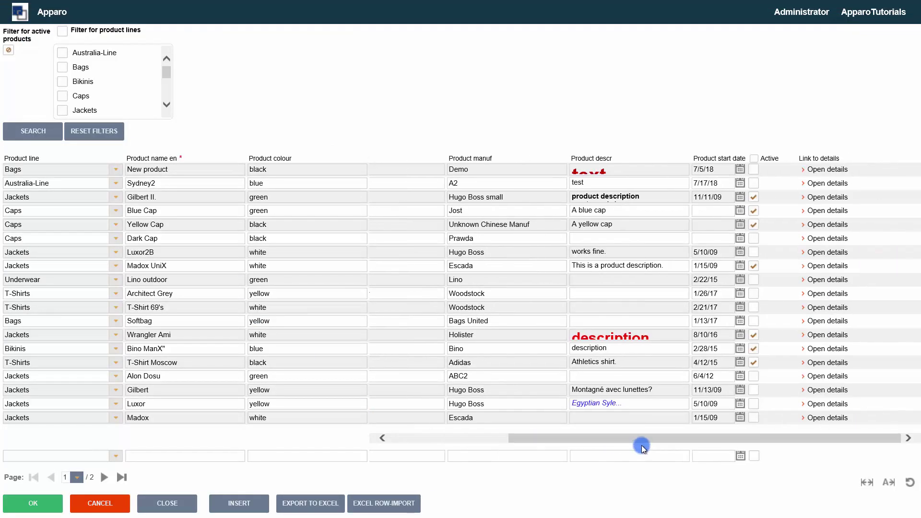
click(831, 171)
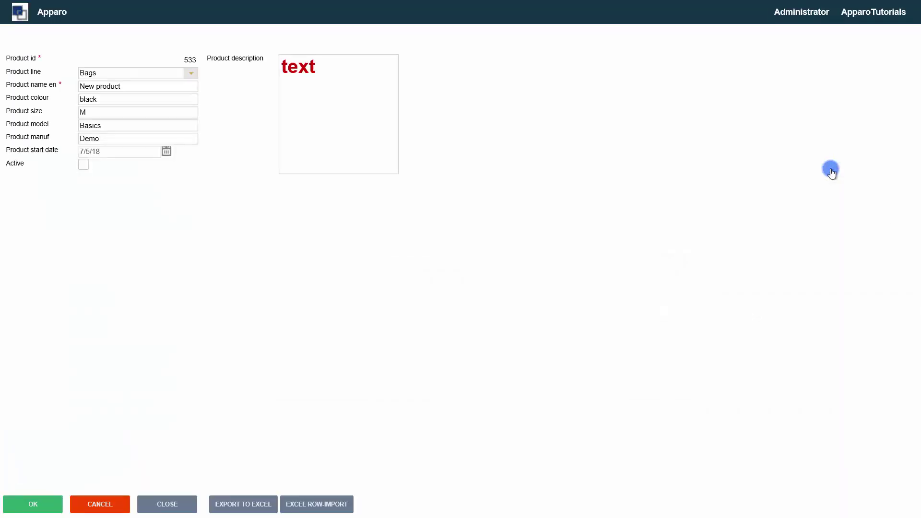
click(103, 115)
click(148, 506)
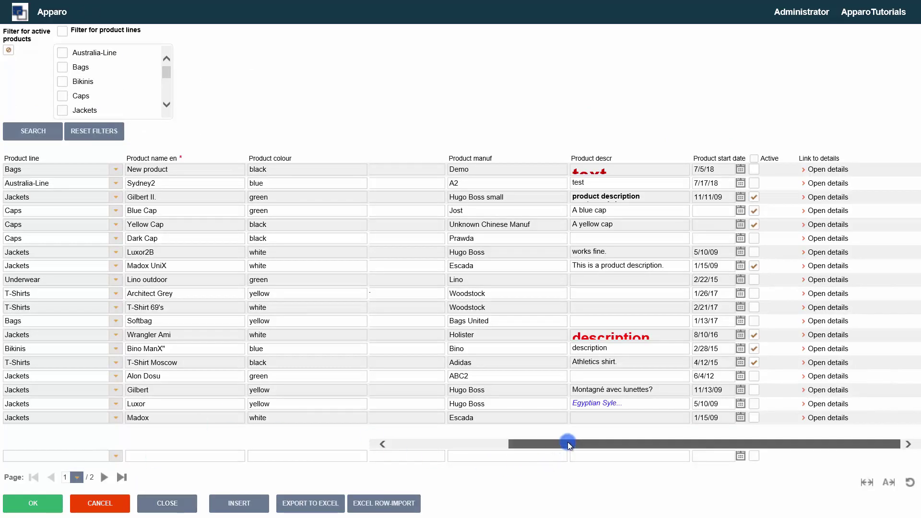
drag(569, 444, 408, 445)
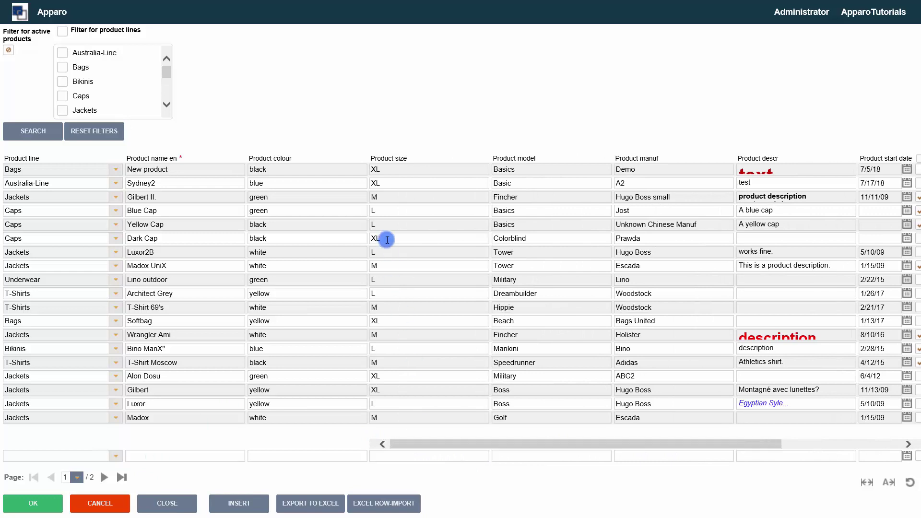
click(382, 167)
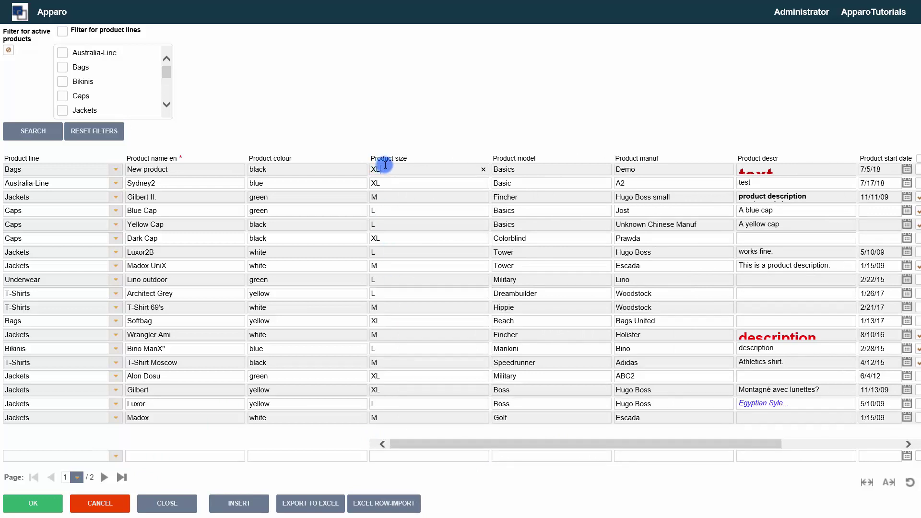